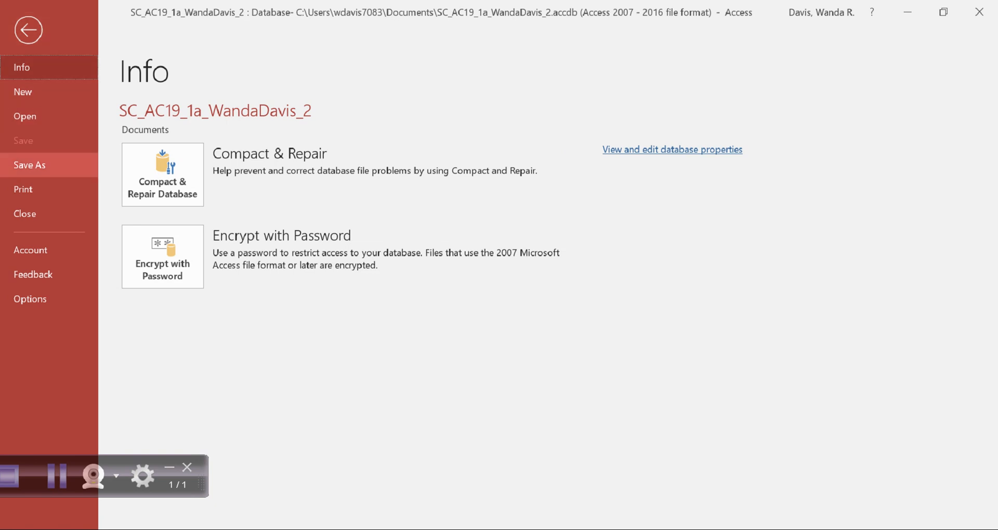
Step: Save the database in Access Database format under the SC_AC19_1a file name with the student's name and suffix _2, replacing the existing file
{"action": "left_click", "coordinate": [30, 165]}
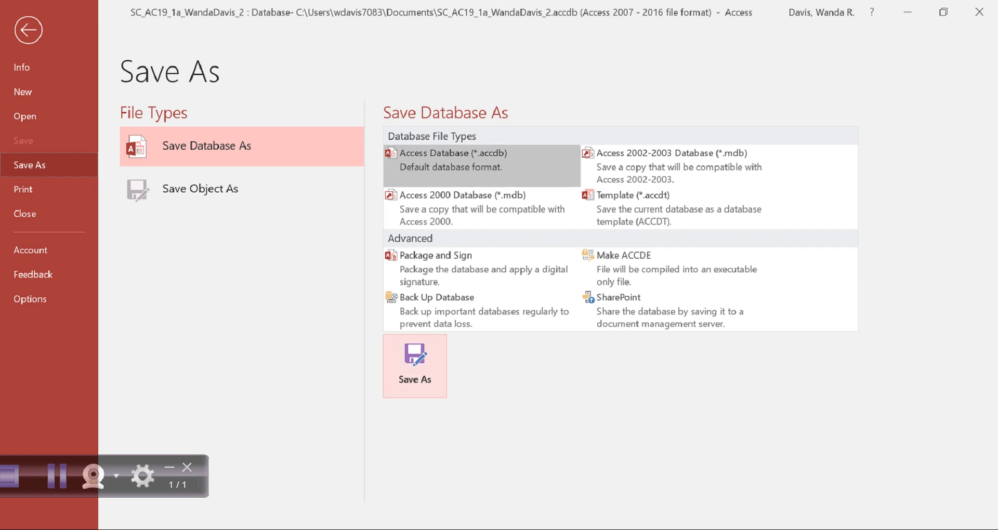
{"action": "left_click", "coordinate": [415, 366]}
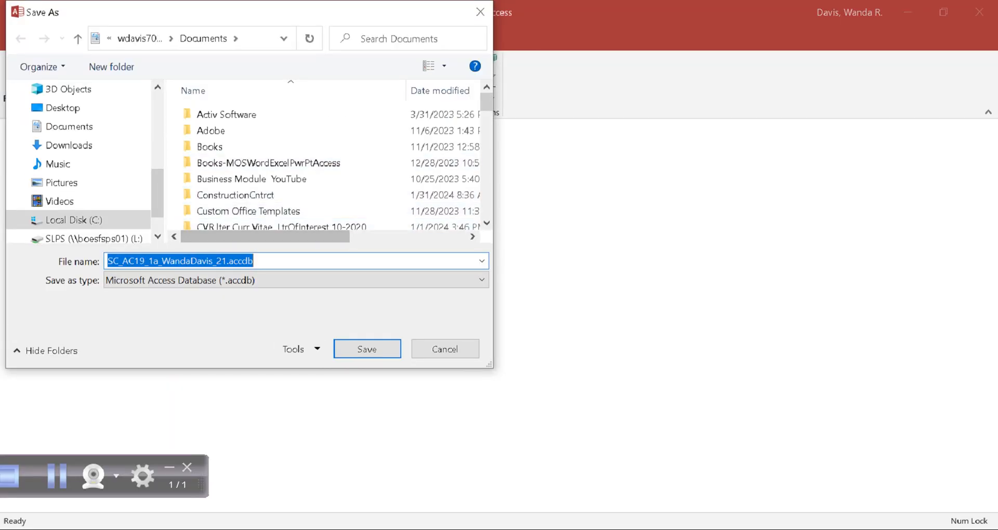
{"action": "left_click", "coordinate": [228, 261]}
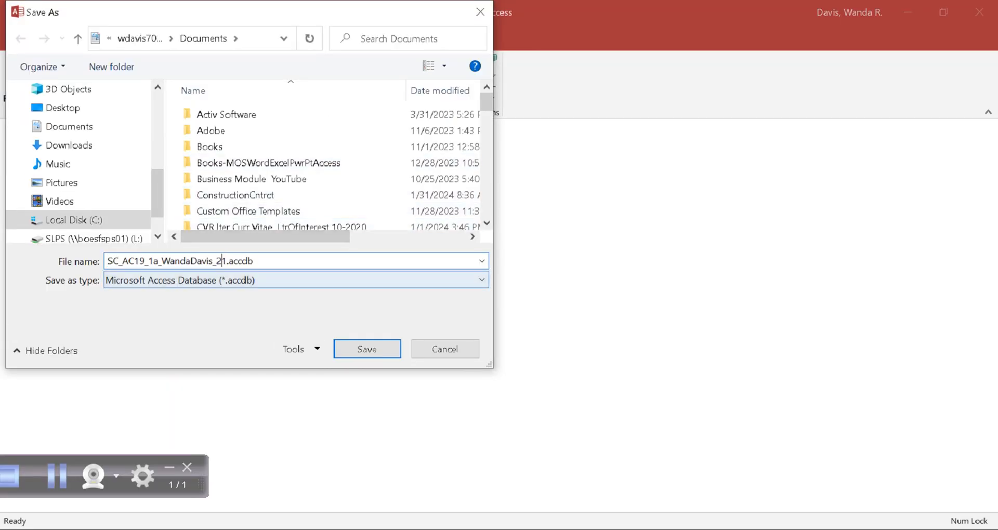
{"action": "key", "text": "BackSpace"}
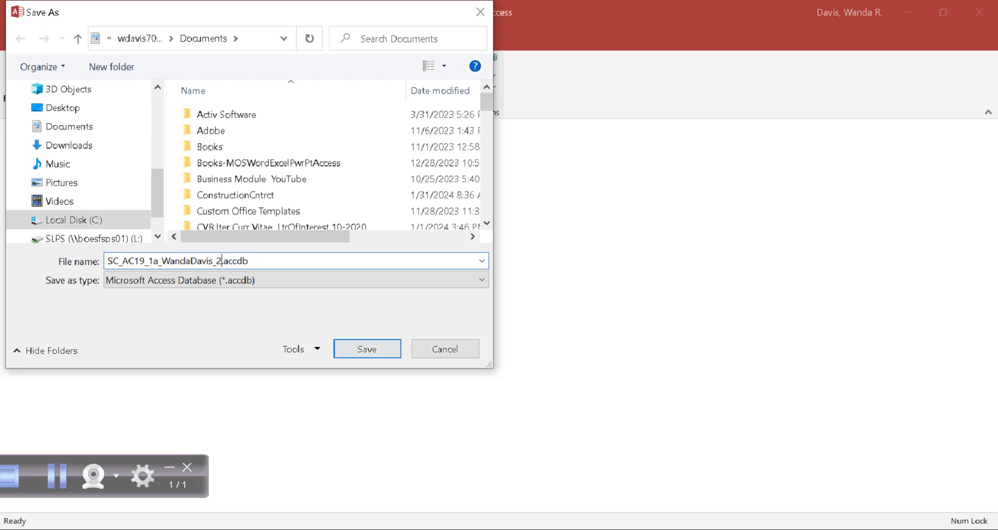
{"action": "left_click_drag", "start_coordinate": [162, 261], "coordinate": [213, 260]}
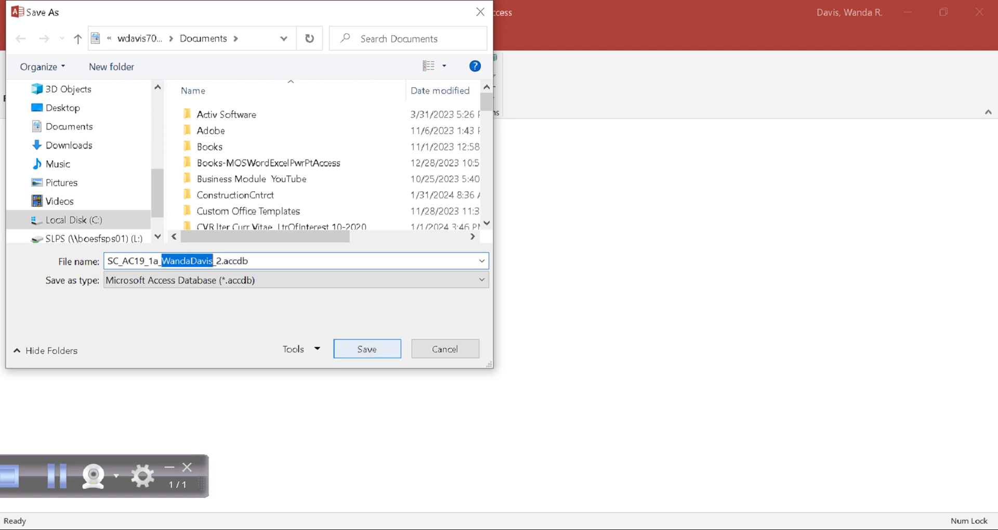
{"action": "left_click", "coordinate": [367, 349]}
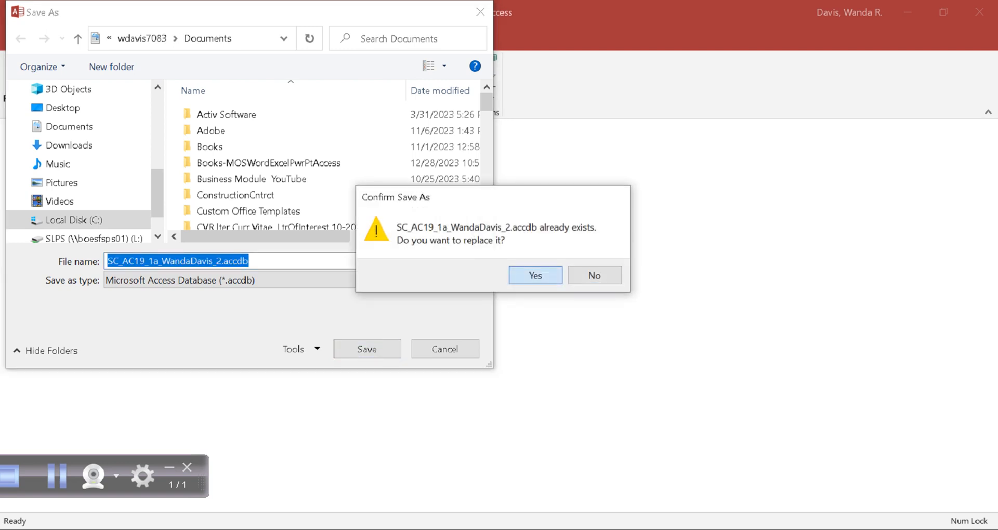
{"action": "left_click", "coordinate": [532, 274]}
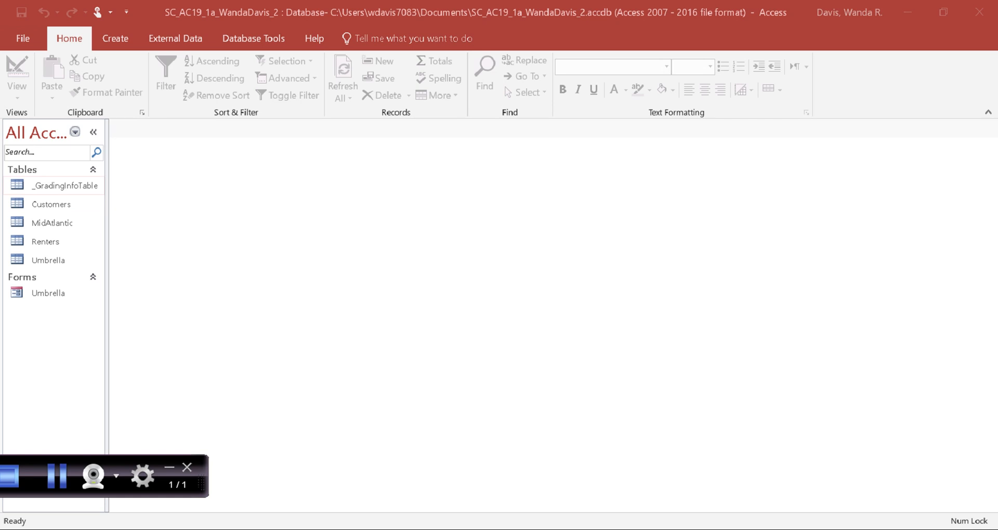
Step: Open _GradingInfoTable to check the first and last name in its first record, and close the table
{"action": "double_click", "coordinate": [65, 186]}
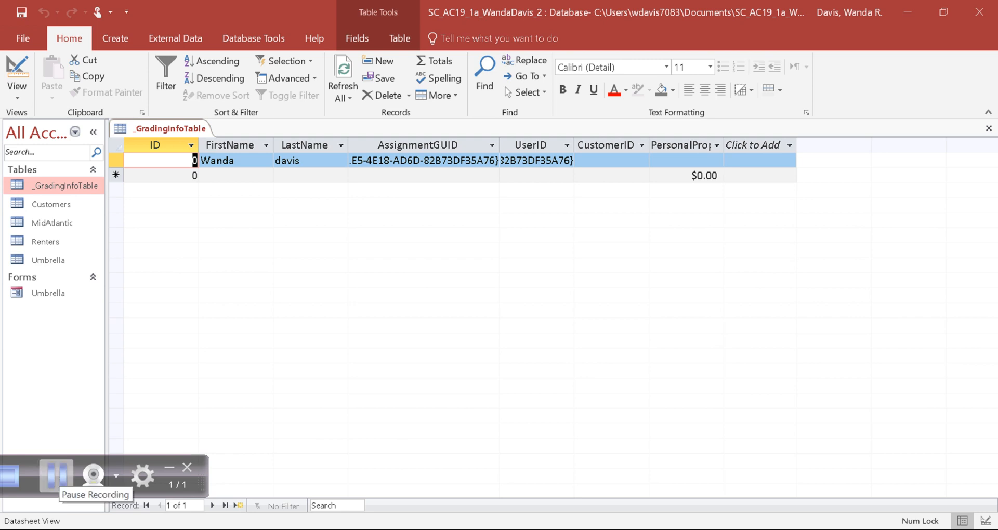
{"action": "left_click", "coordinate": [56, 476]}
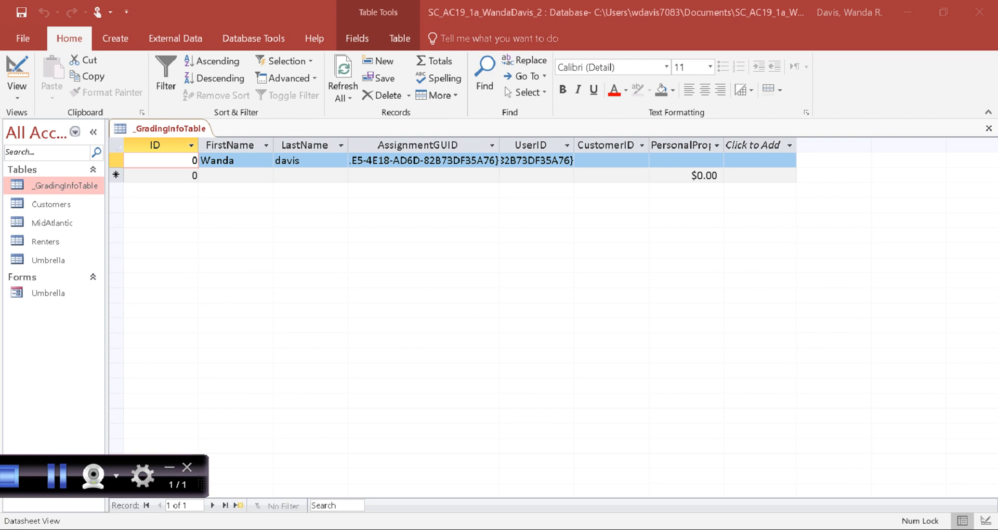
{"action": "right_click", "coordinate": [185, 128]}
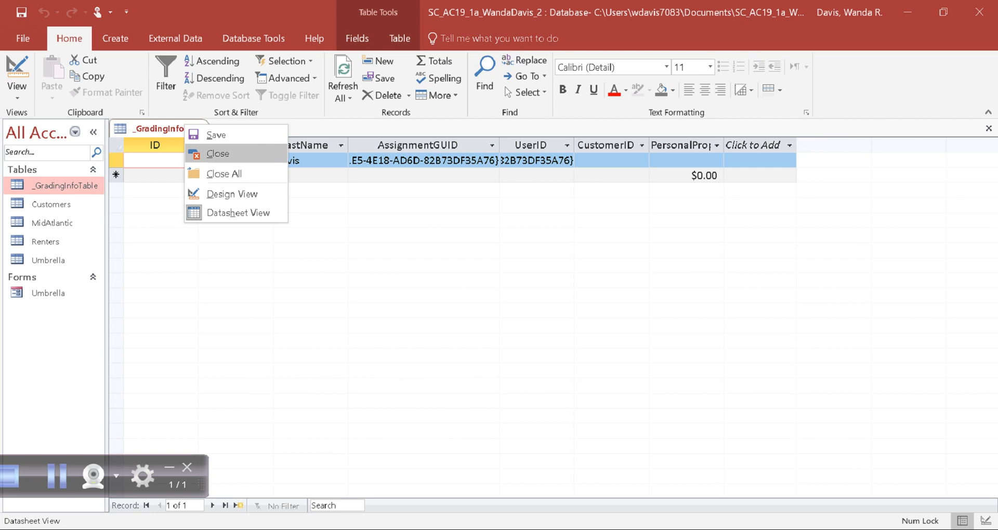
{"action": "left_click", "coordinate": [217, 153]}
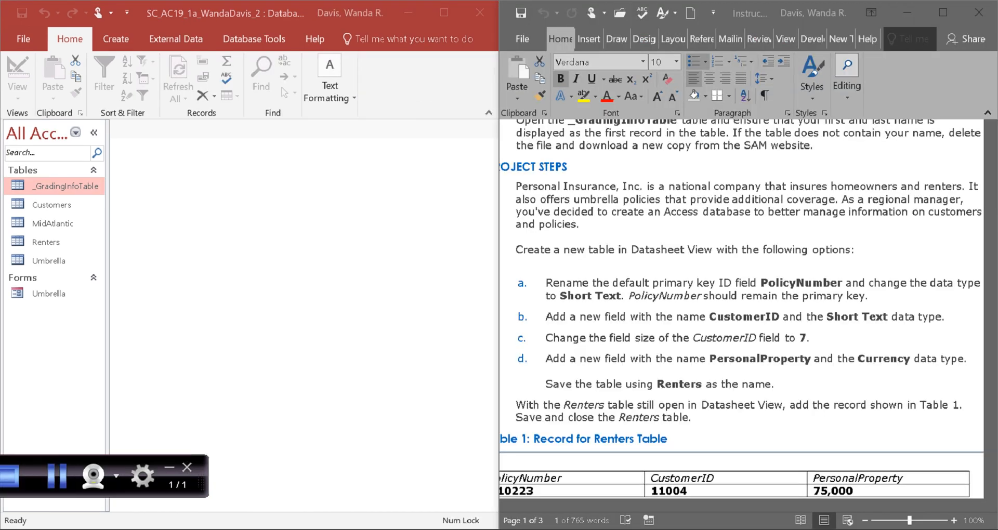
Step: Examine the project steps in the Word instructions for creating the Renters table in Datasheet View
{"action": "left_click_drag", "start_coordinate": [612, 213], "coordinate": [610, 225]}
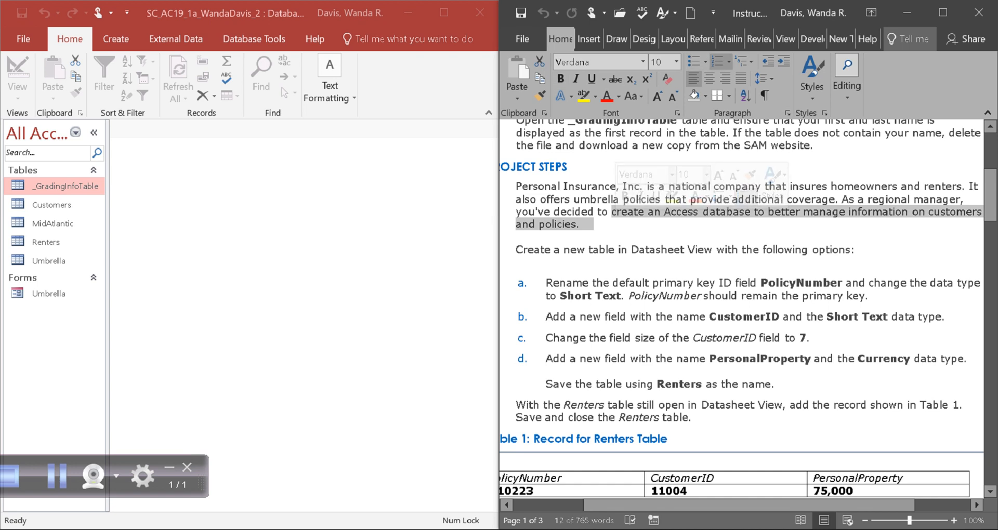
{"action": "left_click", "coordinate": [622, 251]}
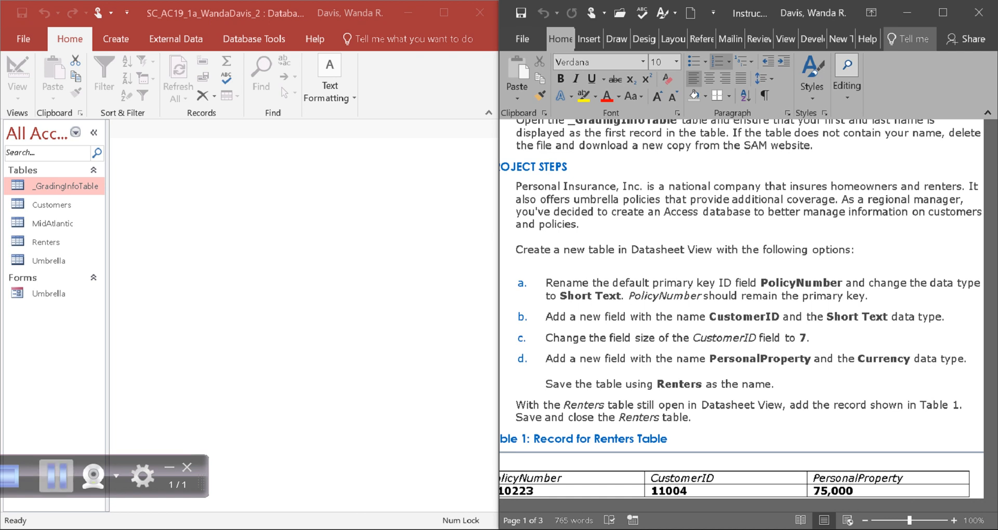
{"action": "left_click", "coordinate": [56, 475]}
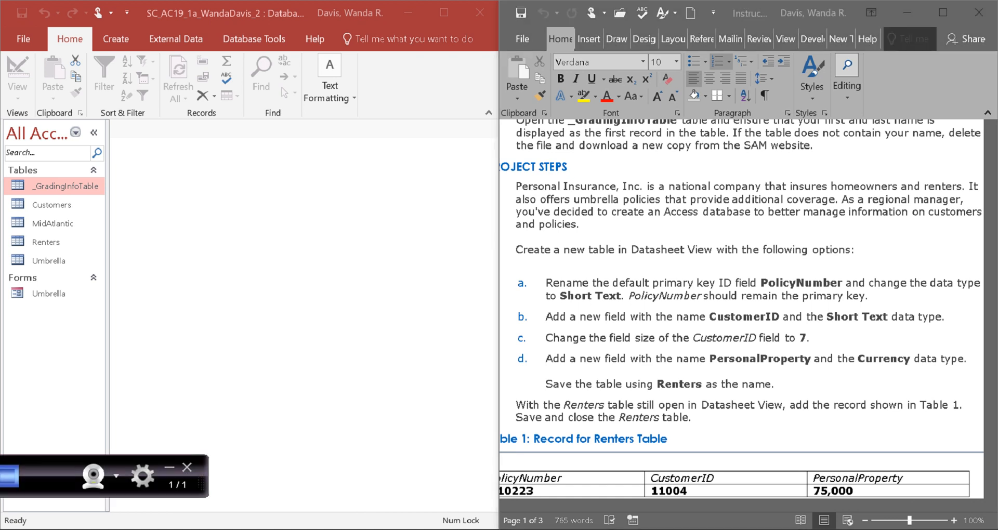
{"action": "left_click", "coordinate": [621, 250]}
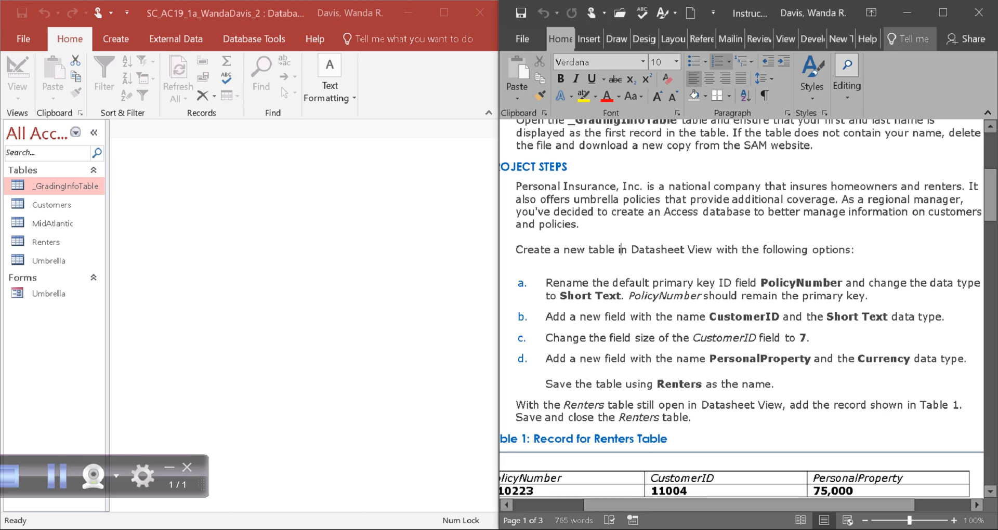
{"action": "left_click_drag", "start_coordinate": [991, 195], "coordinate": [990, 212]}
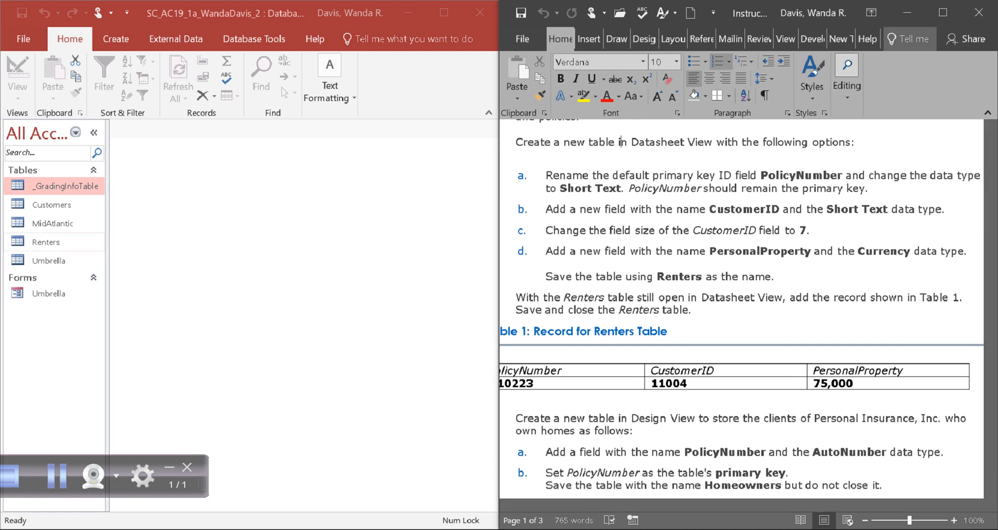
Step: Open the existing Renters table and switch to the browser to play the Access Module 1 SAM Project 1a video
{"action": "double_click", "coordinate": [46, 242]}
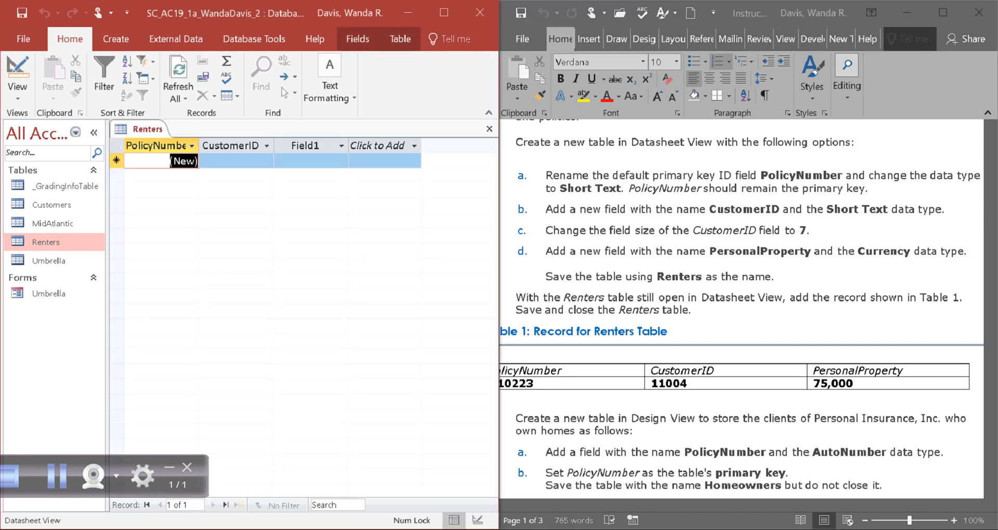
{"action": "key", "text": "alt+Tab"}
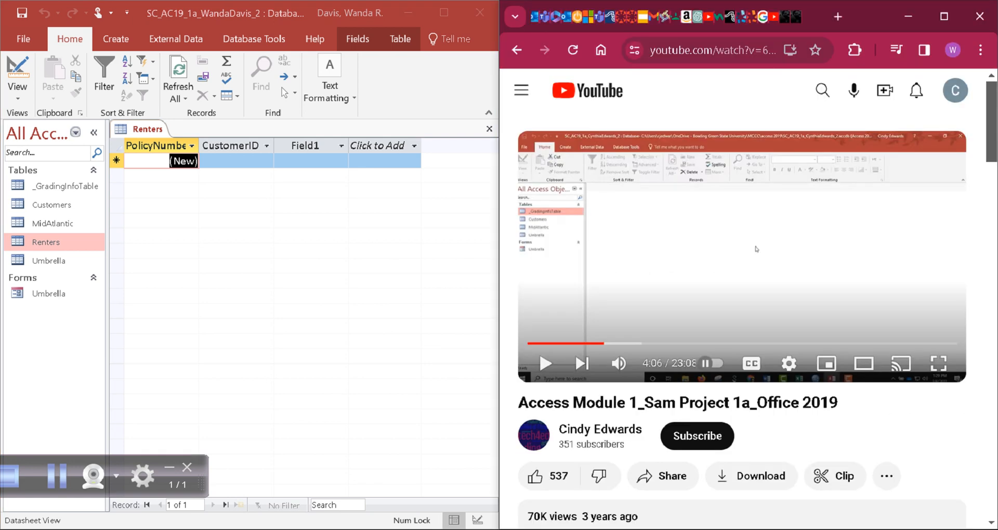
{"action": "left_click", "coordinate": [546, 363]}
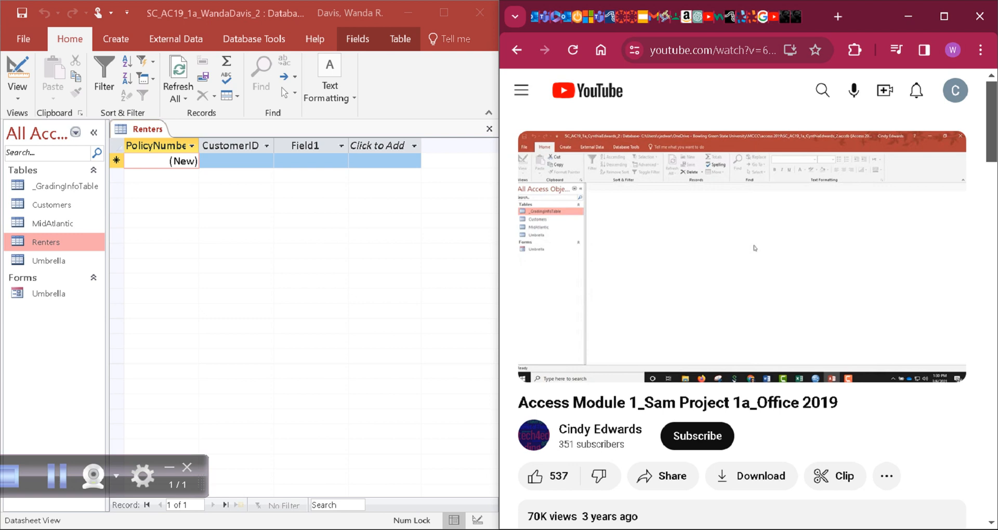
Step: Try to delete the Renters table from the database while it is open
{"action": "right_click", "coordinate": [50, 244]}
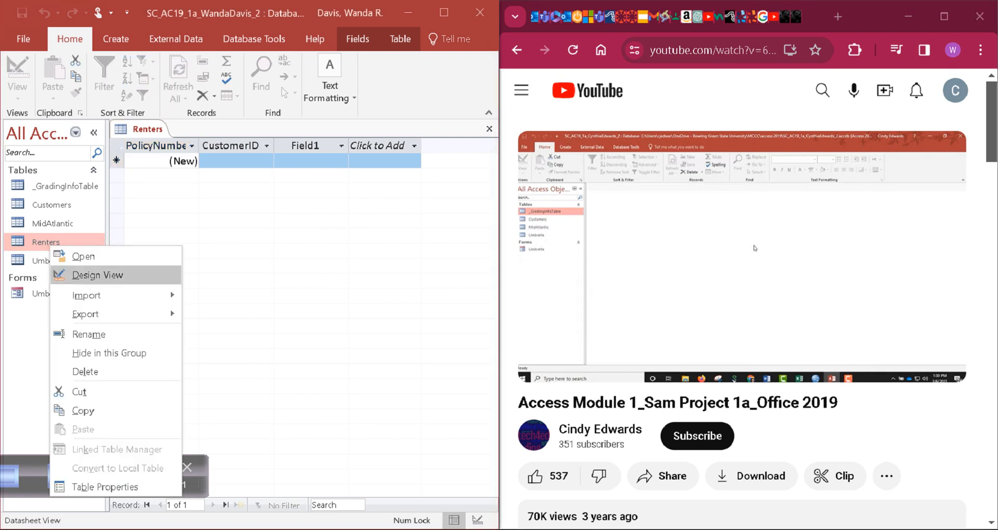
{"action": "left_click", "coordinate": [84, 372]}
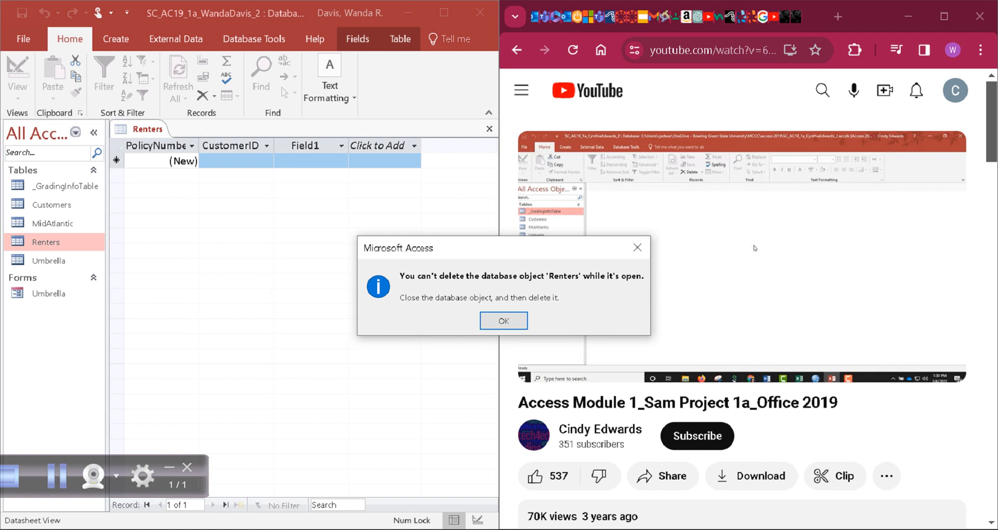
{"action": "left_click", "coordinate": [638, 247]}
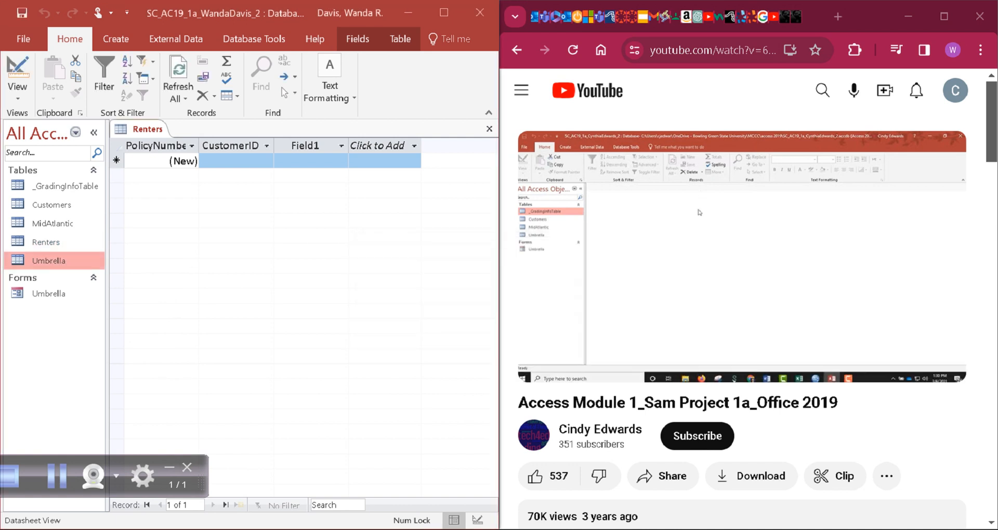
Step: Close the open Renters table and delete it from the database
{"action": "right_click", "coordinate": [146, 125]}
{"action": "left_click", "coordinate": [180, 155]}
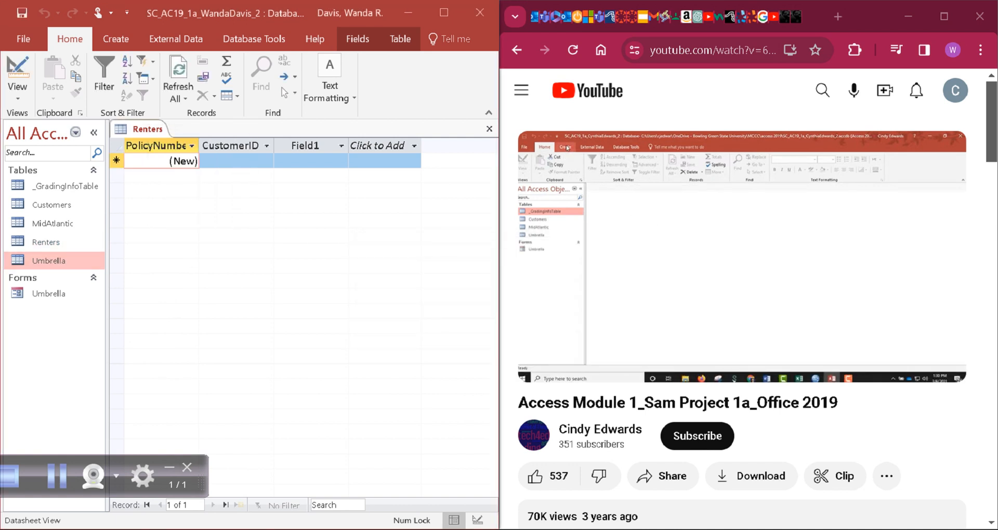
{"action": "left_click", "coordinate": [47, 242]}
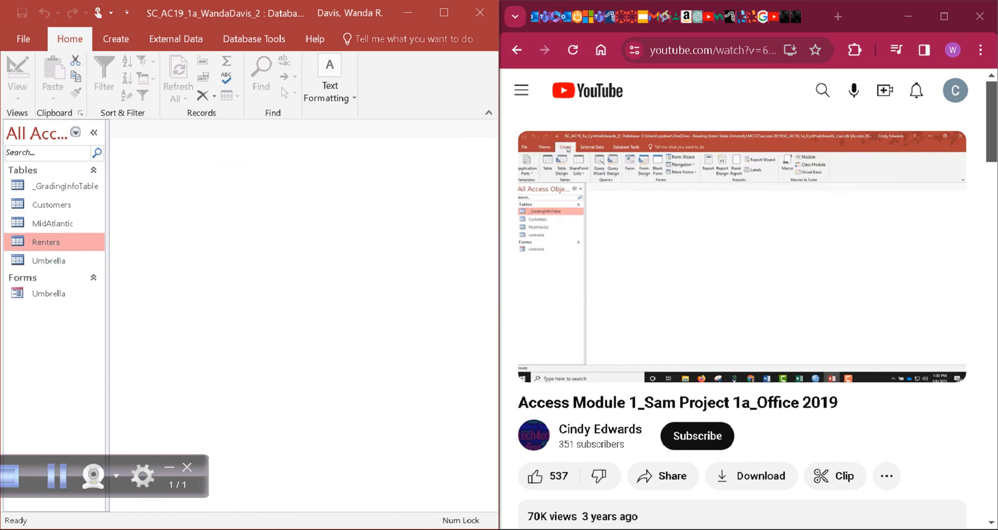
{"action": "right_click", "coordinate": [52, 242]}
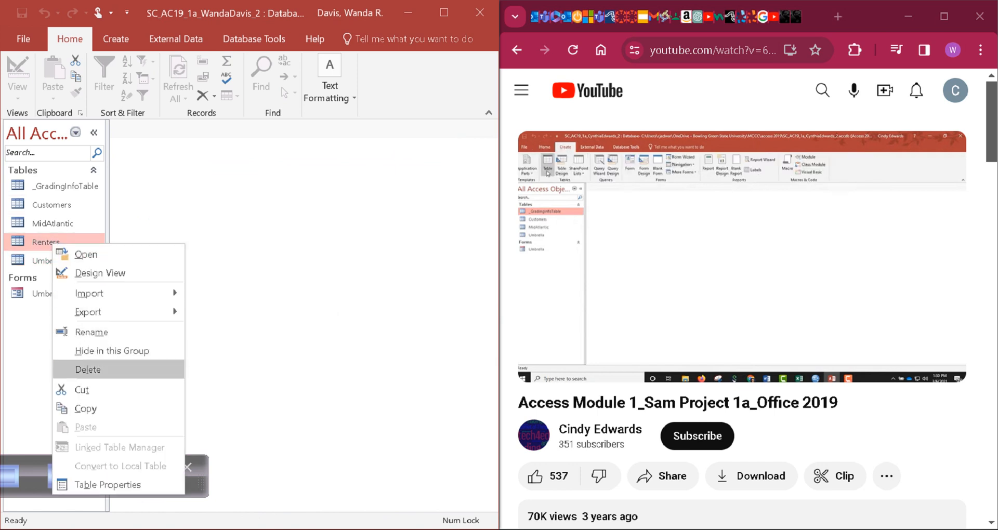
{"action": "left_click", "coordinate": [87, 369]}
{"action": "left_click", "coordinate": [448, 322]}
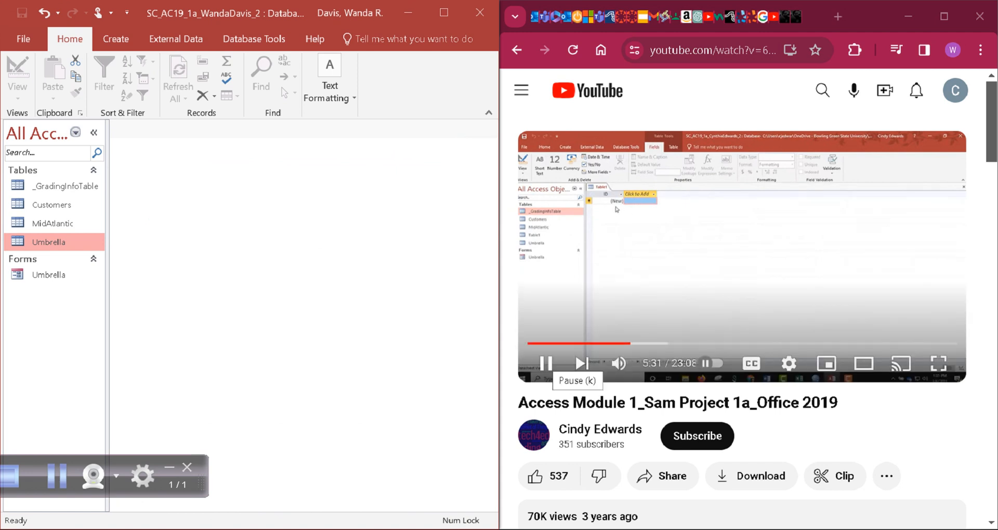
Step: Pause the tutorial video and return to the Access database in a maximized window
{"action": "left_click", "coordinate": [546, 363]}
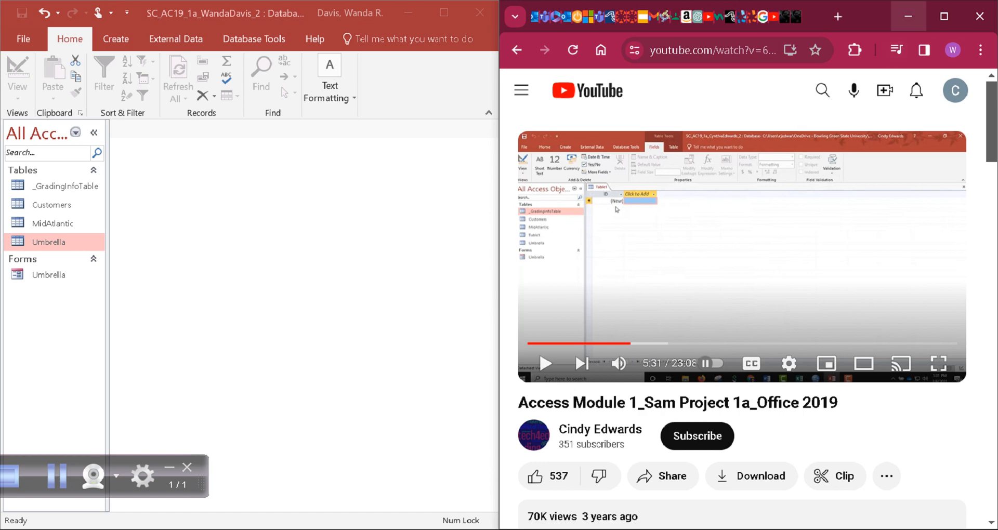
{"action": "left_click", "coordinate": [908, 16]}
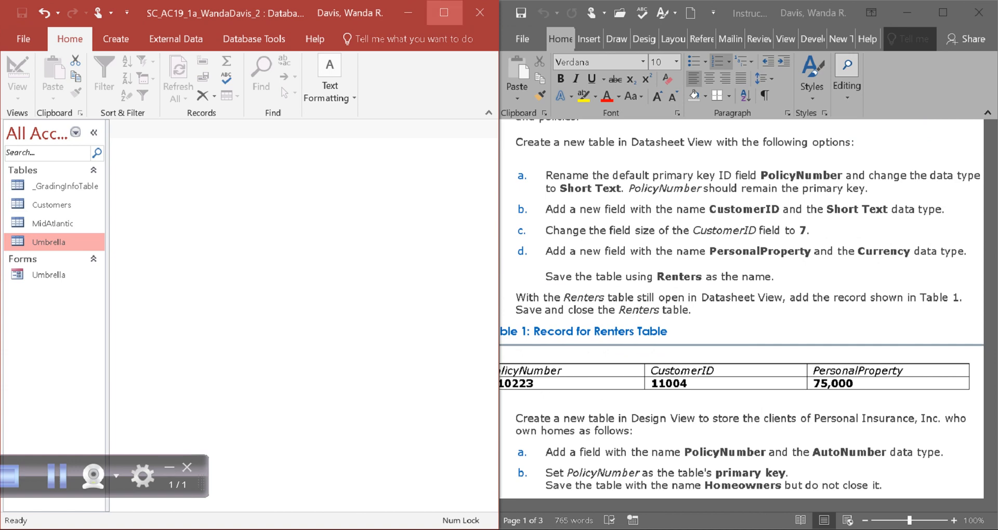
{"action": "left_click", "coordinate": [444, 13]}
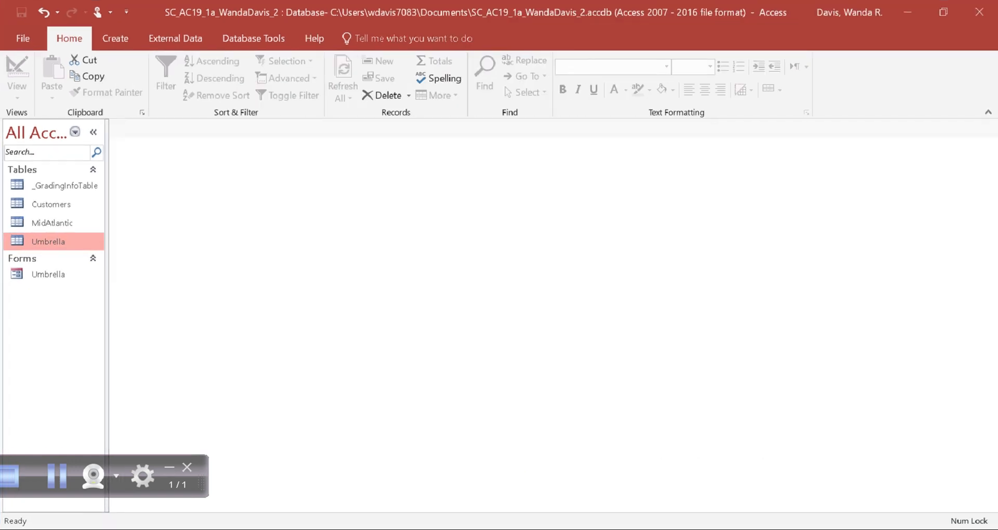
{"action": "left_click", "coordinate": [56, 477]}
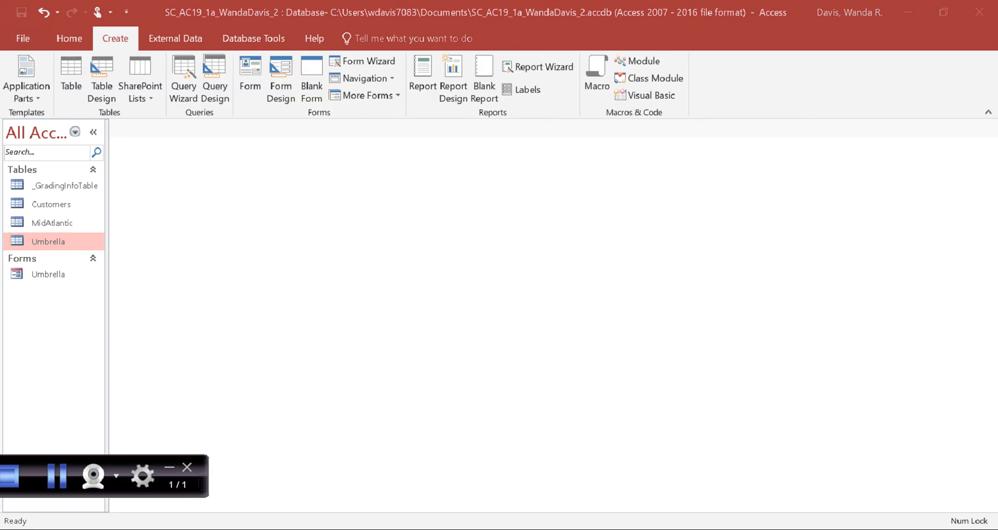
Step: Create a new blank table in Datasheet View and select it in the list of database tables
{"action": "left_click", "coordinate": [69, 38]}
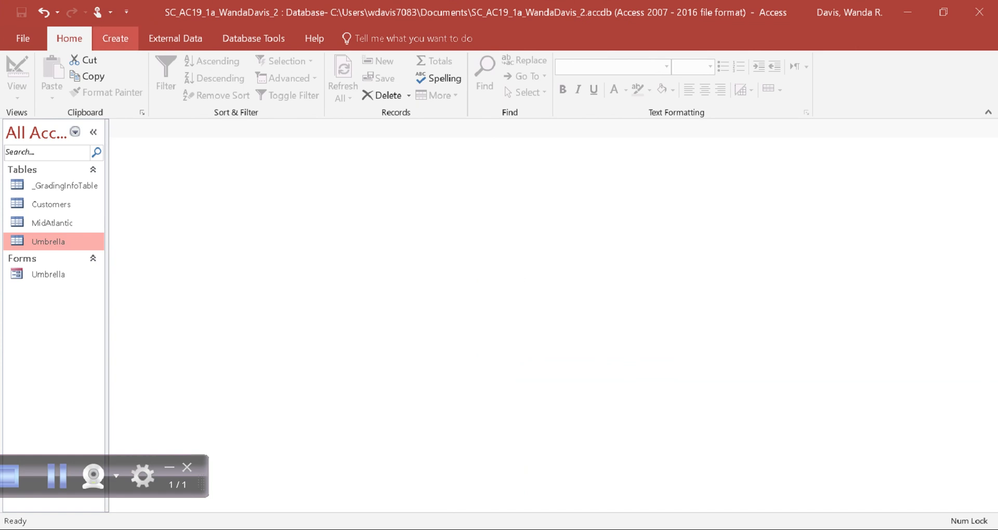
{"action": "left_click", "coordinate": [115, 39]}
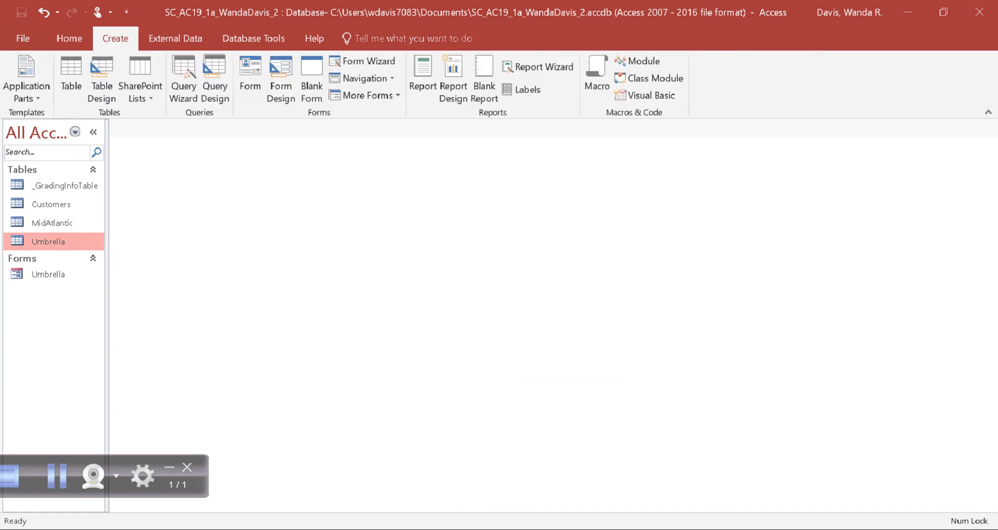
{"action": "left_click", "coordinate": [65, 78]}
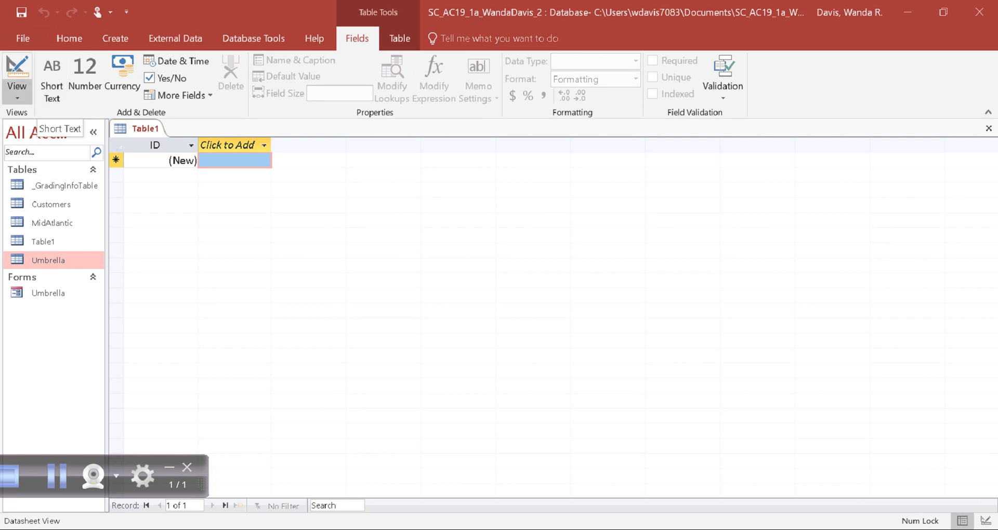
{"action": "left_click", "coordinate": [16, 89]}
{"action": "left_click", "coordinate": [65, 125]}
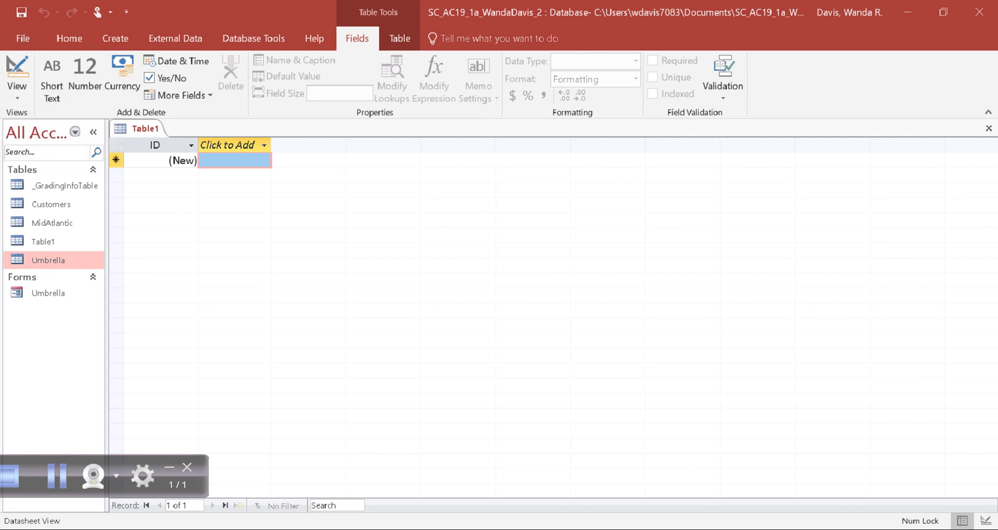
{"action": "left_click", "coordinate": [43, 241]}
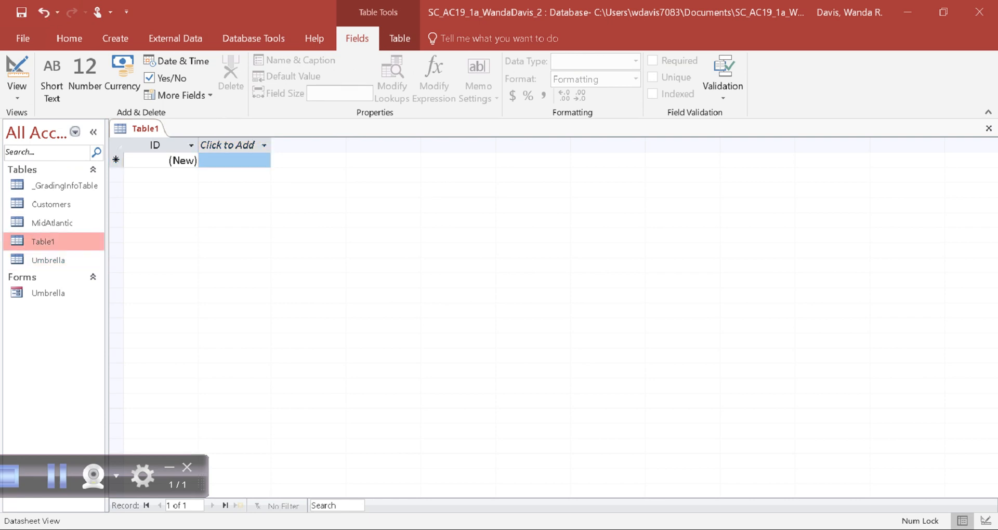
Step: Try to delete Table1 from the database while it is open
{"action": "right_click", "coordinate": [56, 240]}
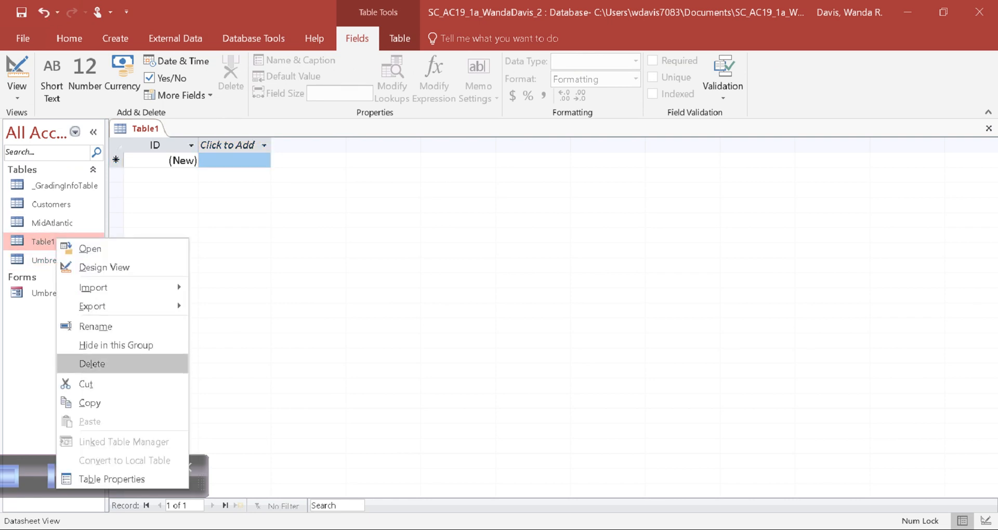
{"action": "left_click", "coordinate": [92, 364]}
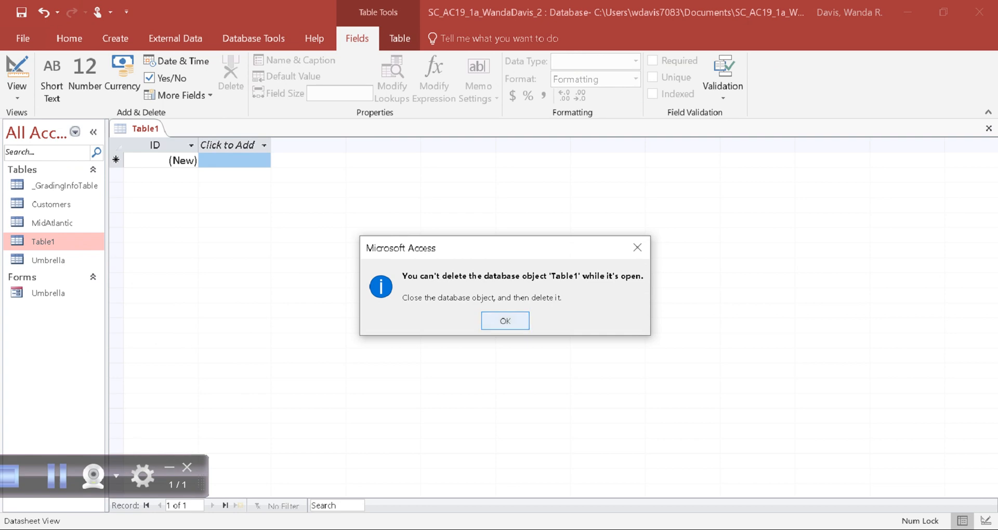
{"action": "key", "text": "Return"}
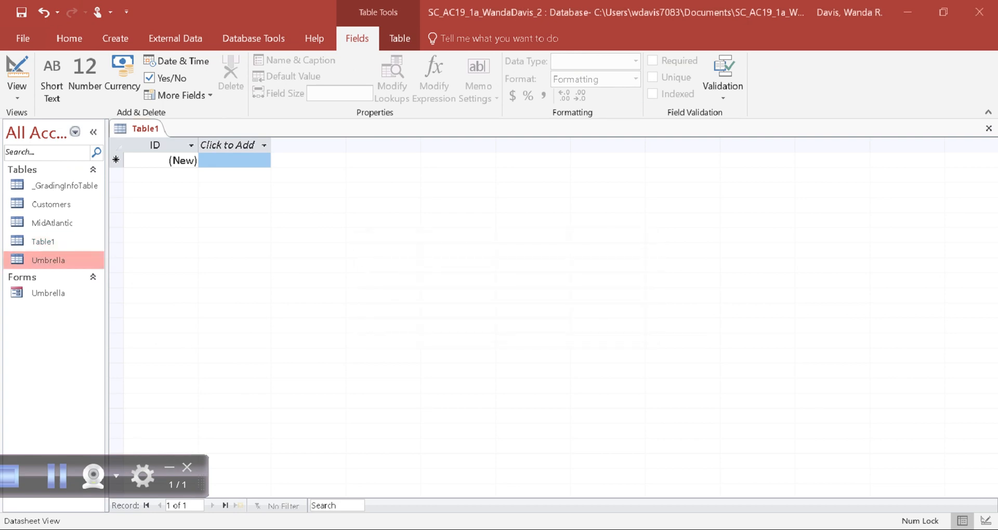
Step: Close the open Table1 and delete it from the database
{"action": "right_click", "coordinate": [147, 126]}
{"action": "left_click", "coordinate": [180, 152]}
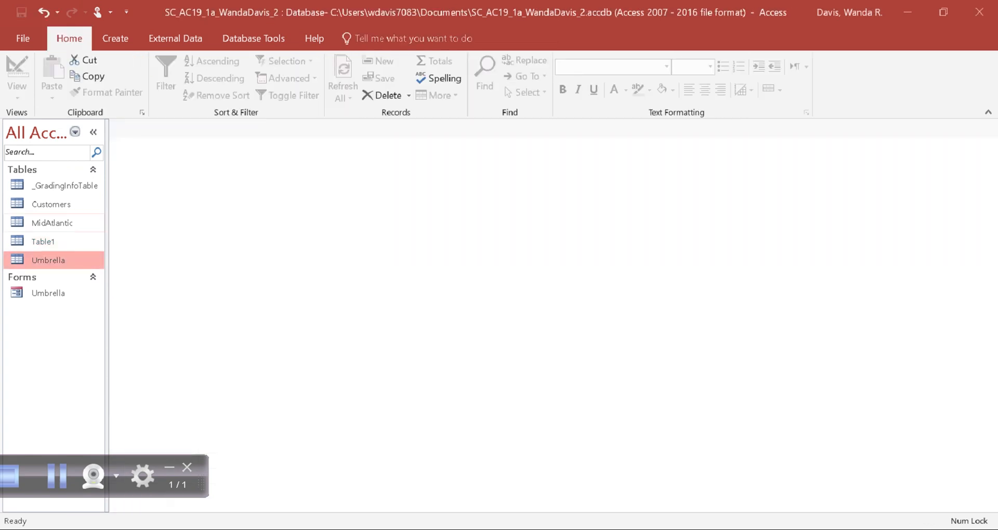
{"action": "left_click", "coordinate": [66, 242]}
{"action": "right_click", "coordinate": [66, 242]}
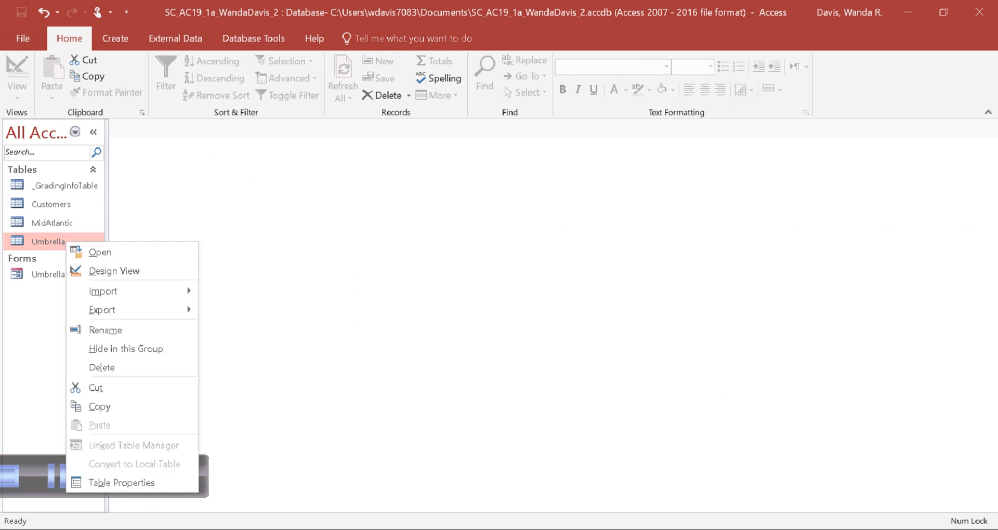
{"action": "key", "text": "Escape"}
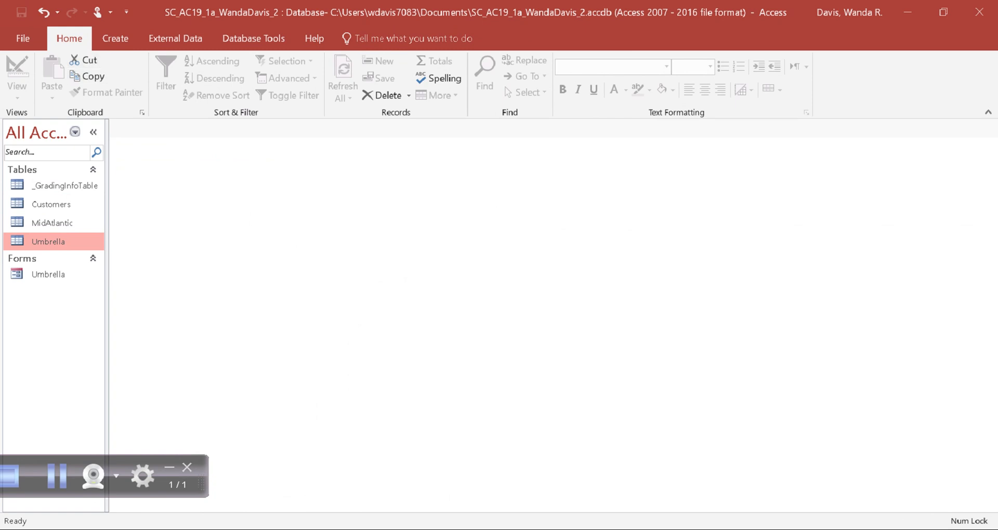
Step: Create a new blank table and keep it in Datasheet View
{"action": "left_click", "coordinate": [115, 38]}
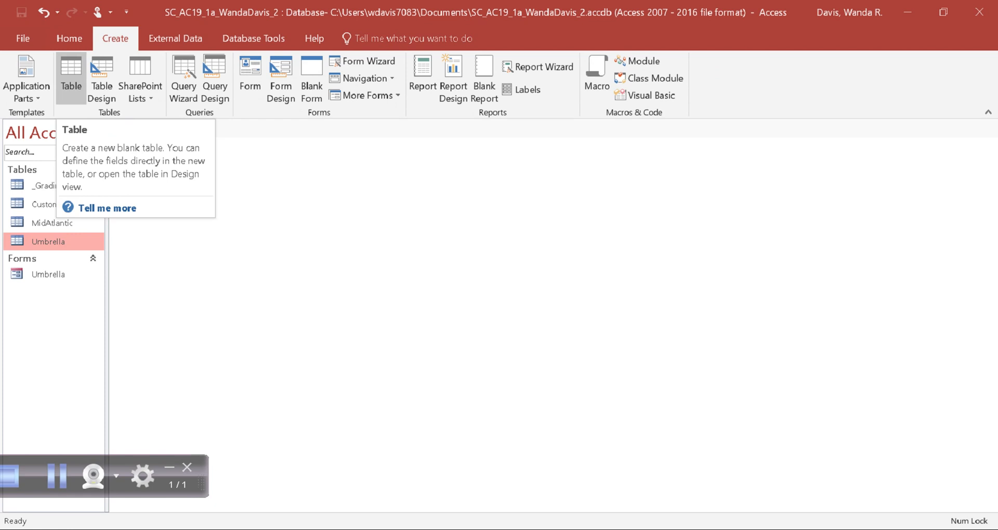
{"action": "left_click", "coordinate": [71, 78]}
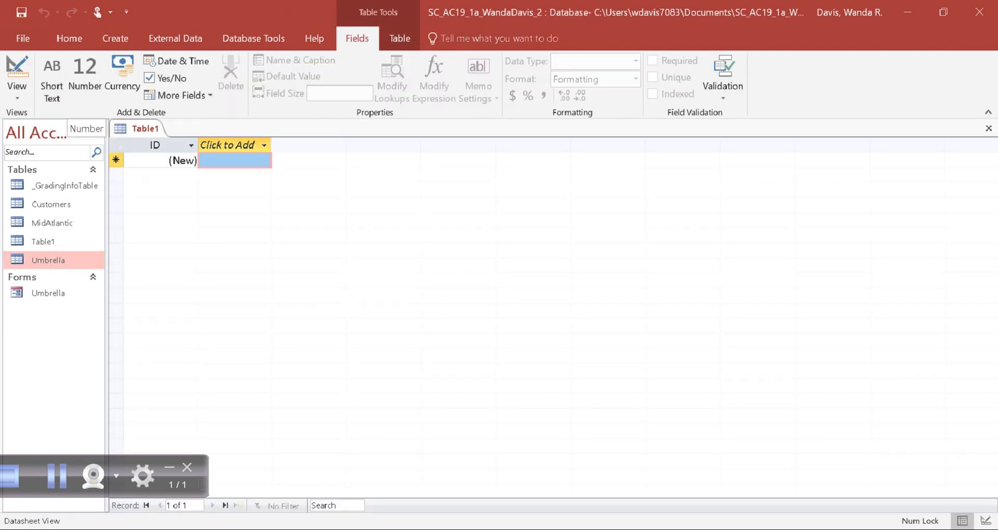
{"action": "left_click", "coordinate": [17, 91]}
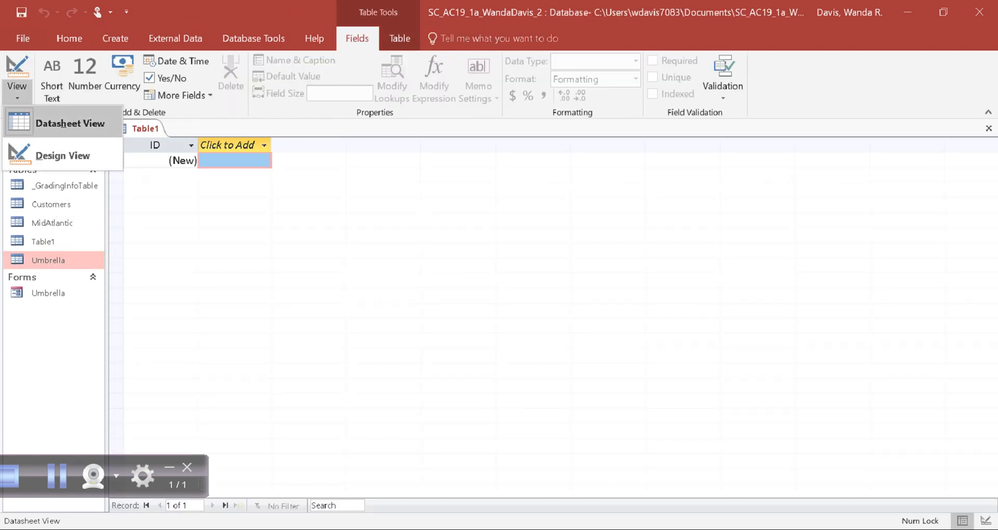
{"action": "left_click", "coordinate": [63, 155]}
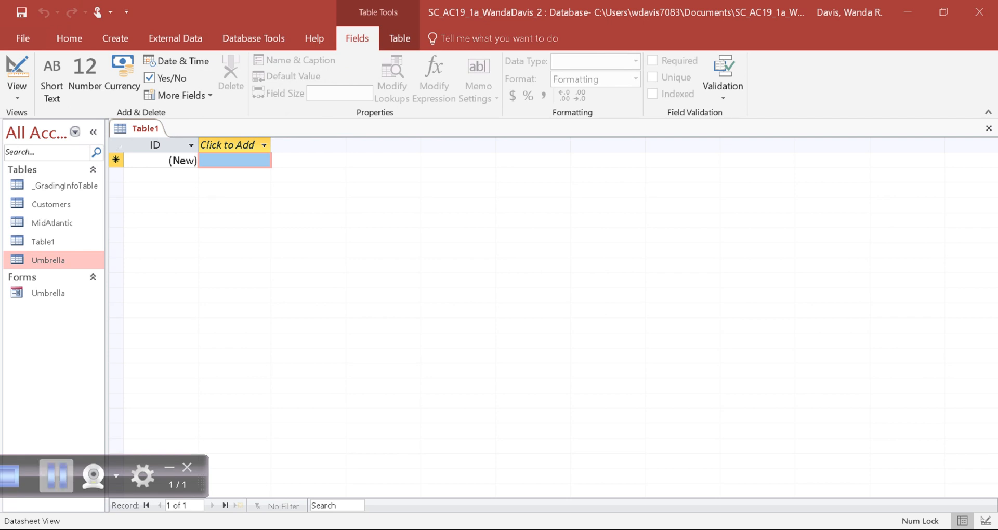
{"action": "left_click", "coordinate": [56, 477]}
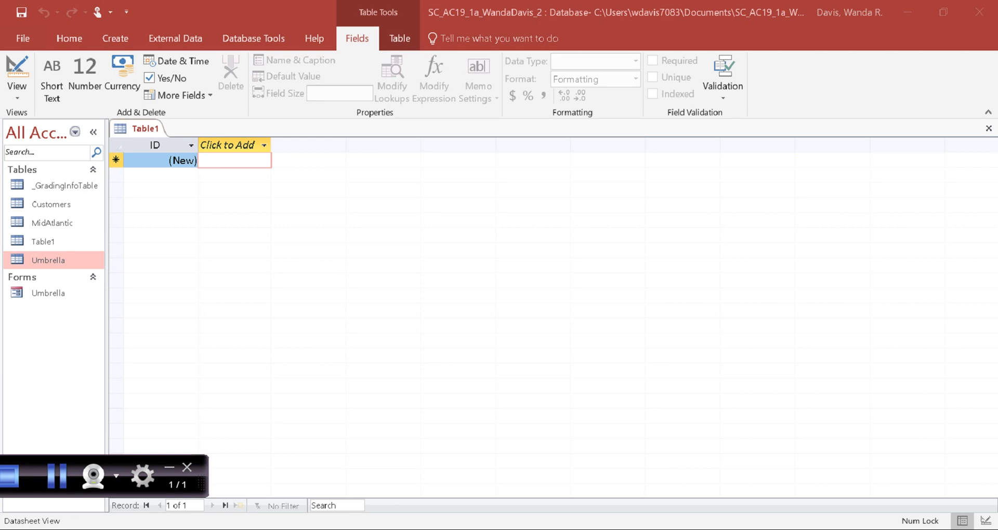
Step: Rename the new table's ID field as PolicyNumber
{"action": "left_click", "coordinate": [155, 145]}
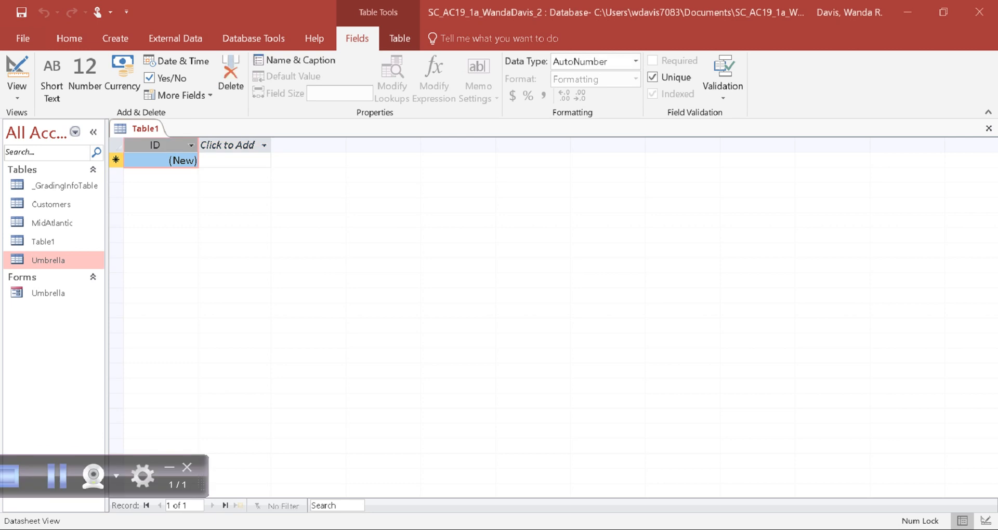
{"action": "right_click", "coordinate": [146, 145]}
{"action": "left_click", "coordinate": [195, 405]}
{"action": "type", "text": "Po"}
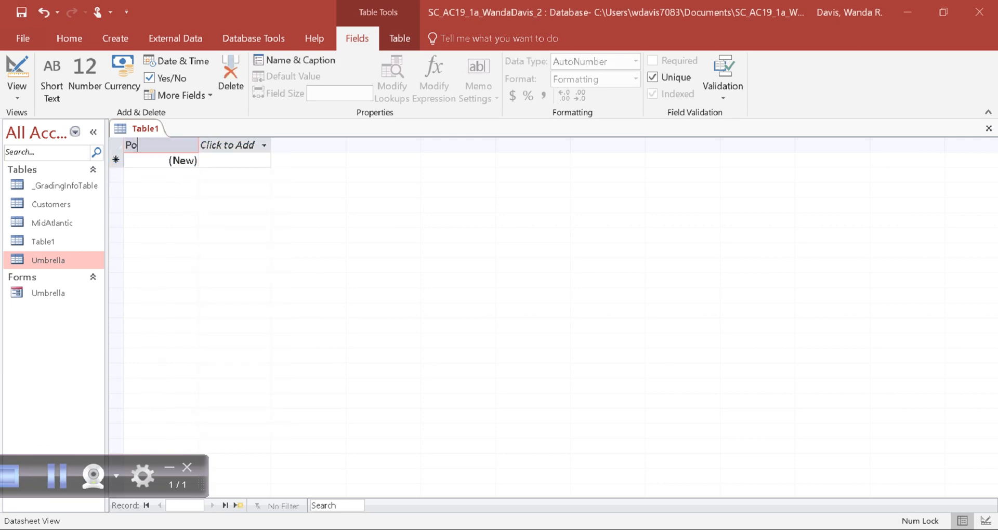
{"action": "type", "text": "licyNumber"}
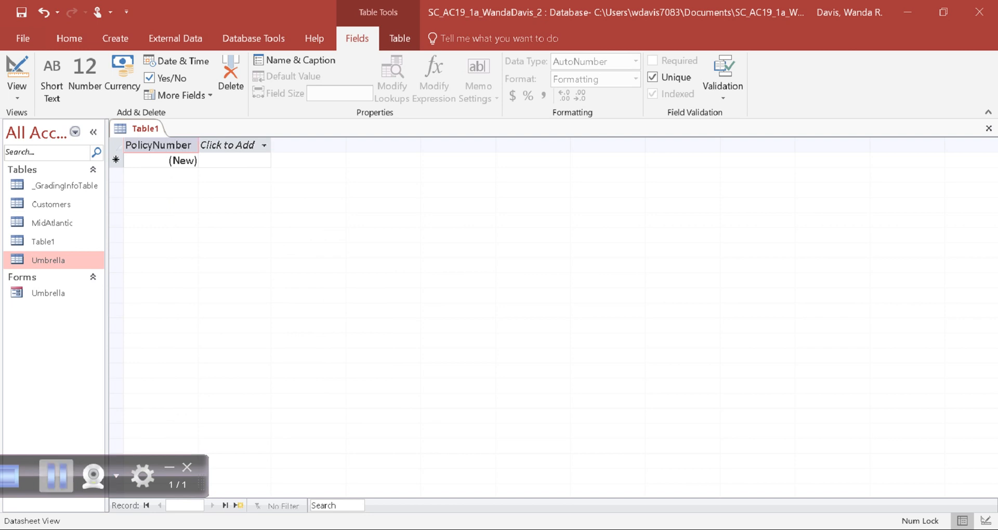
{"action": "left_click", "coordinate": [56, 476]}
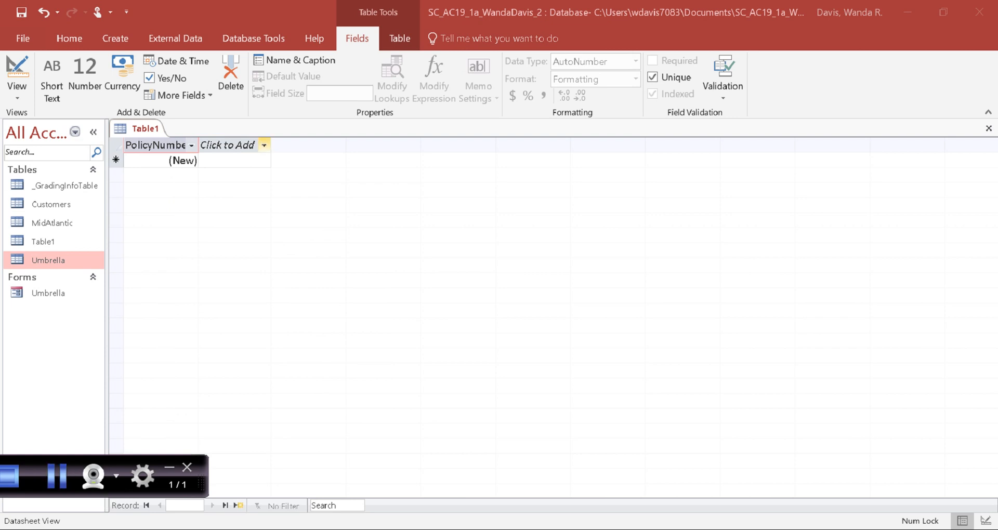
Step: Change the data type of the PolicyNumber field to Short Text
{"action": "left_click", "coordinate": [264, 145]}
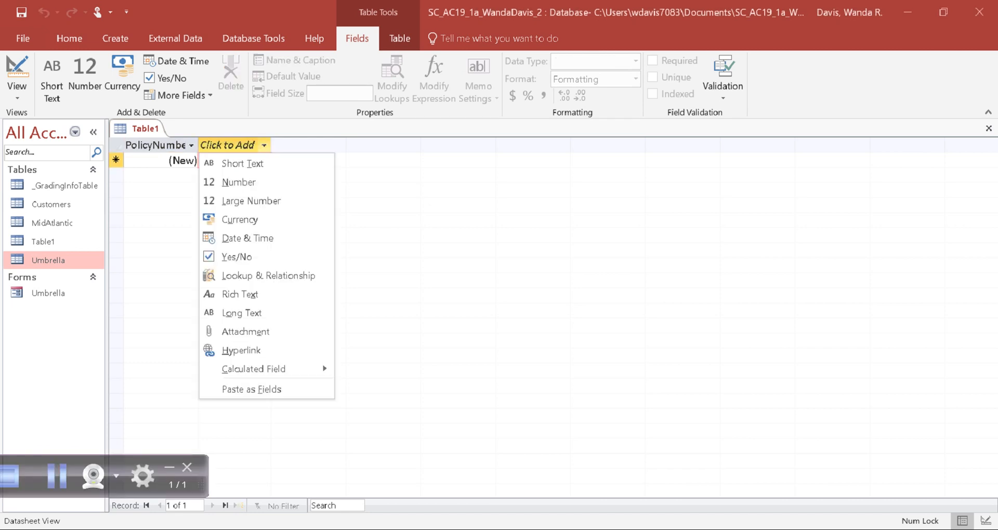
{"action": "left_click", "coordinate": [242, 163]}
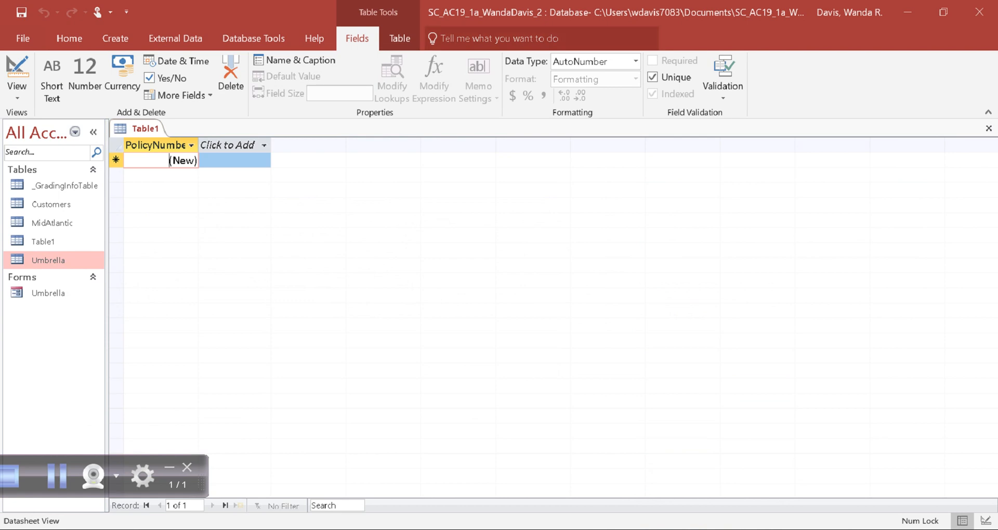
{"action": "left_click", "coordinate": [636, 62]}
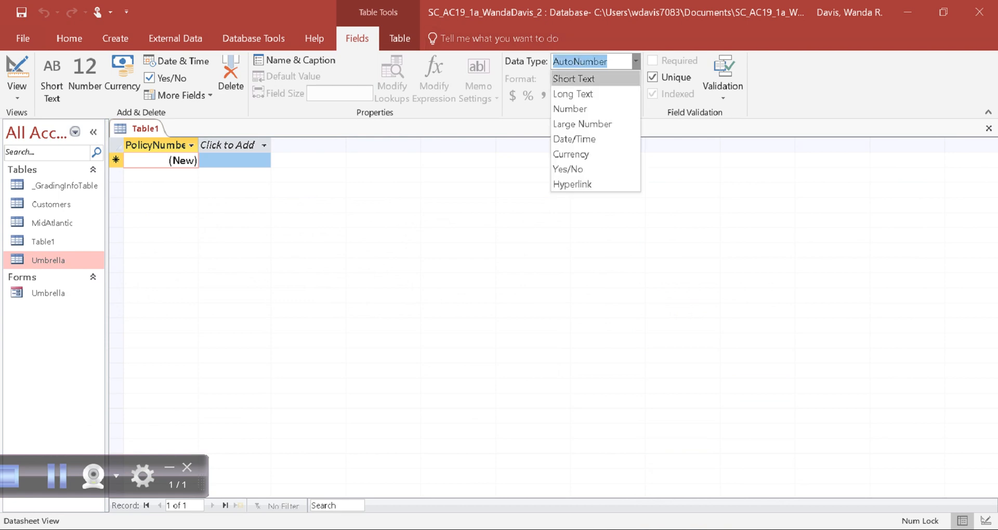
{"action": "left_click", "coordinate": [574, 78]}
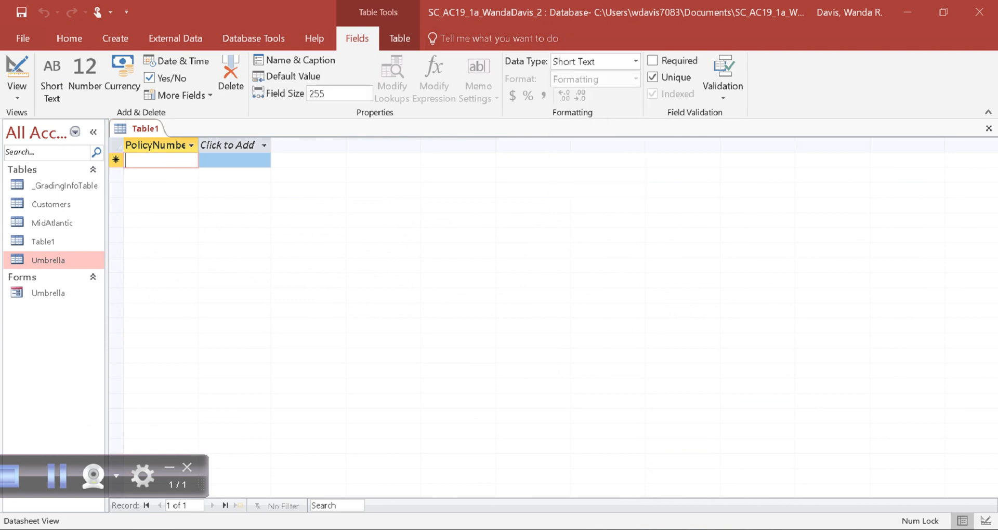
{"action": "left_click", "coordinate": [56, 476]}
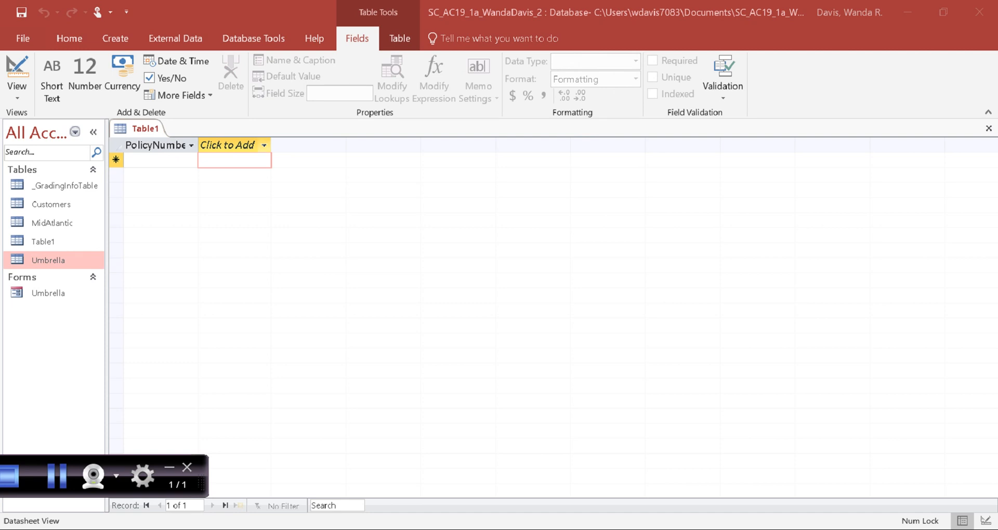
Step: Add a second field with the Short Text data type and name it CustomerID
{"action": "left_click", "coordinate": [264, 145]}
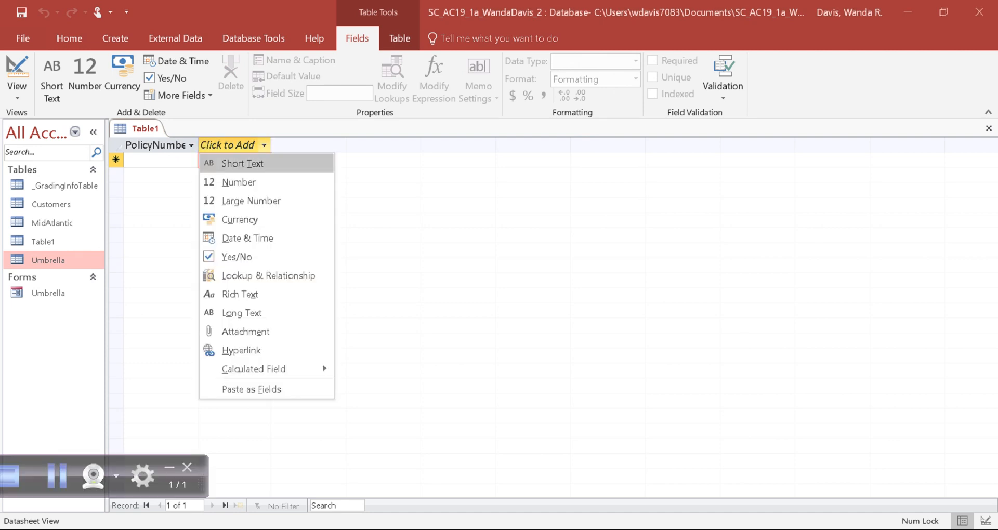
{"action": "key", "text": "Return"}
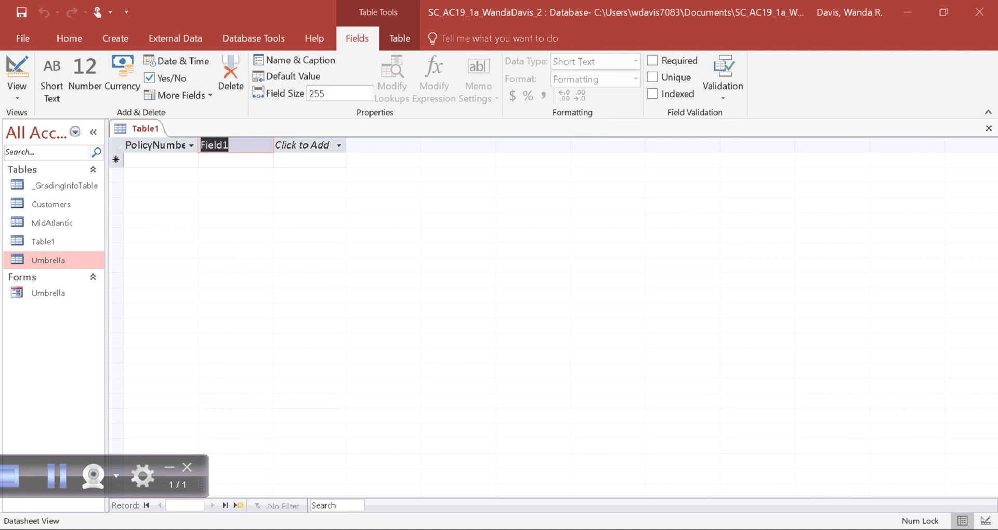
{"action": "type", "text": "Cu"}
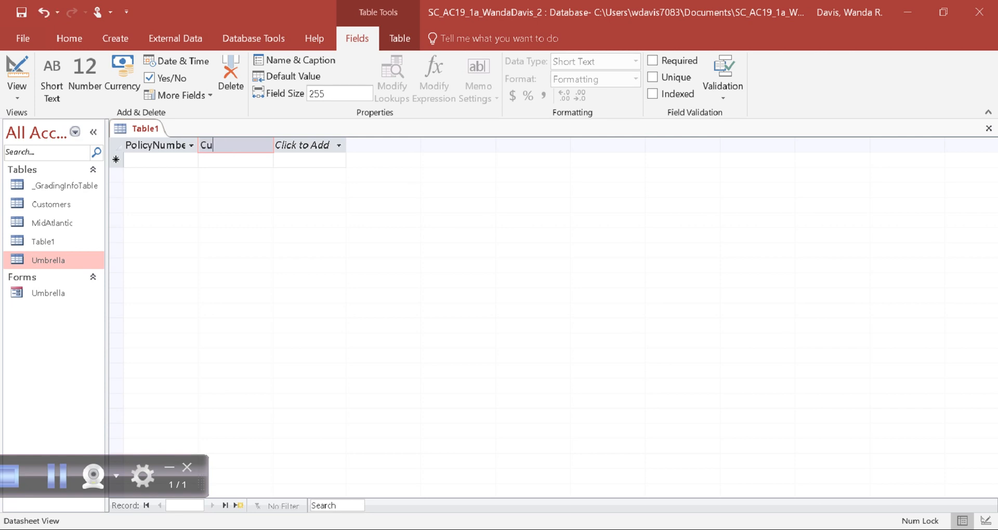
{"action": "type", "text": "stomer"}
{"action": "key", "text": "Caps_Lock"}
{"action": "type", "text": "ID"}
{"action": "key", "text": "Caps_Lock"}
{"action": "left_click", "coordinate": [161, 160]}
{"action": "left_click", "coordinate": [236, 160]}
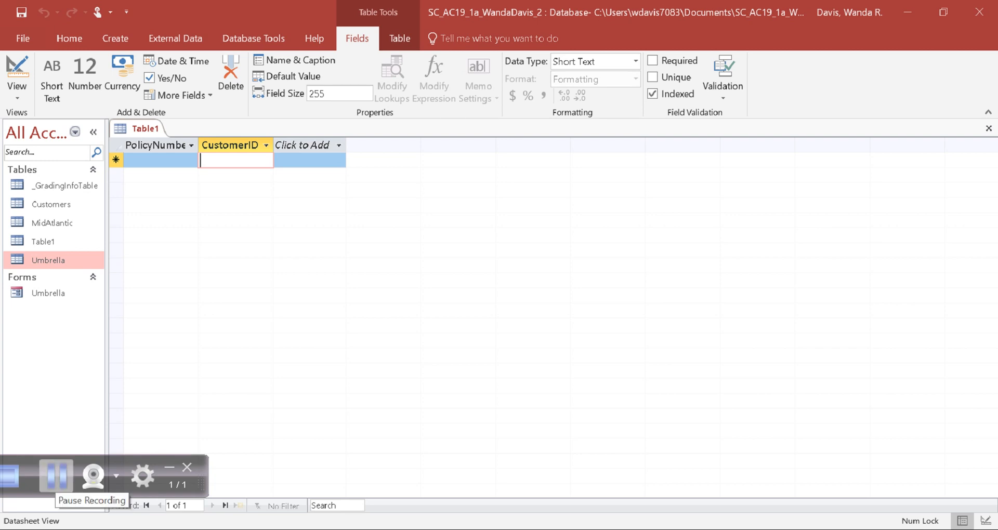
{"action": "left_click", "coordinate": [56, 476]}
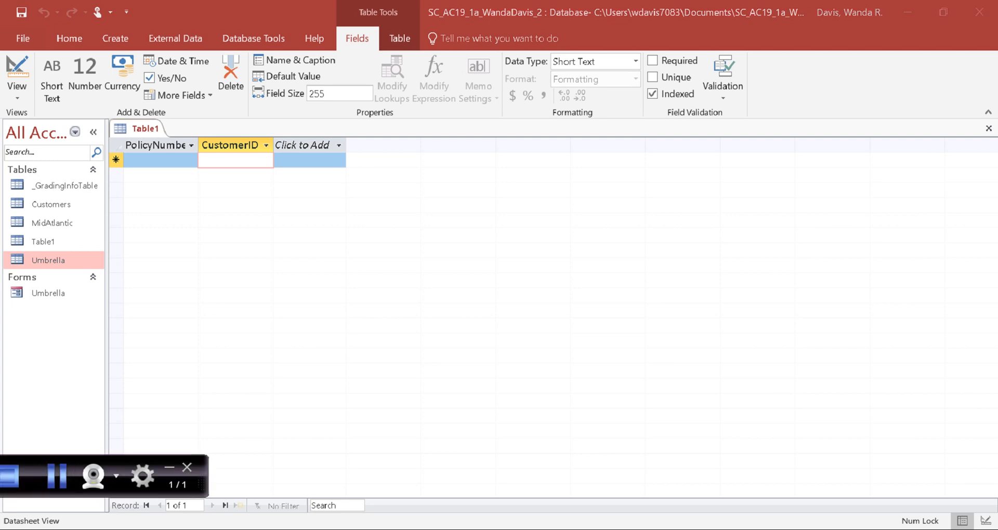
Step: Set the field size of the CustomerID field to 7
{"action": "left_click", "coordinate": [236, 160]}
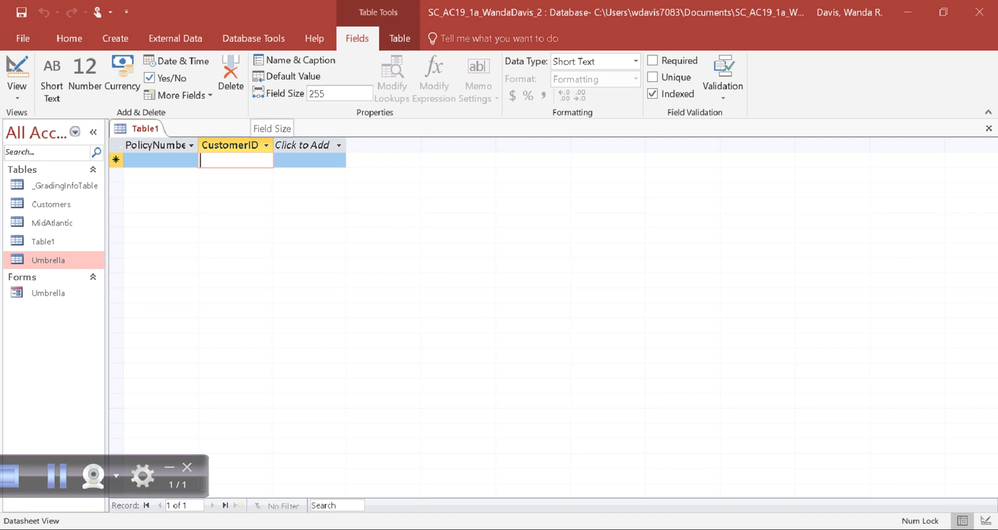
{"action": "left_click", "coordinate": [339, 94]}
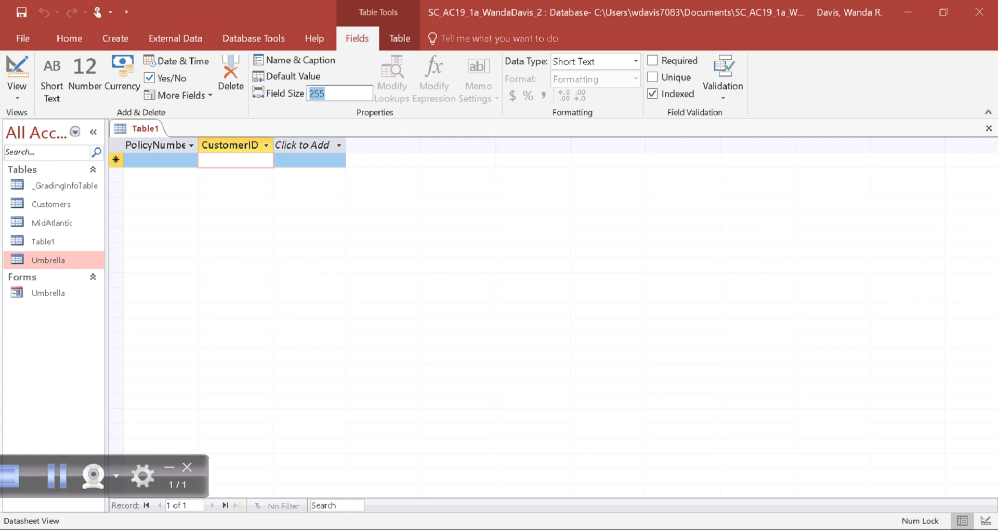
{"action": "type", "text": "7"}
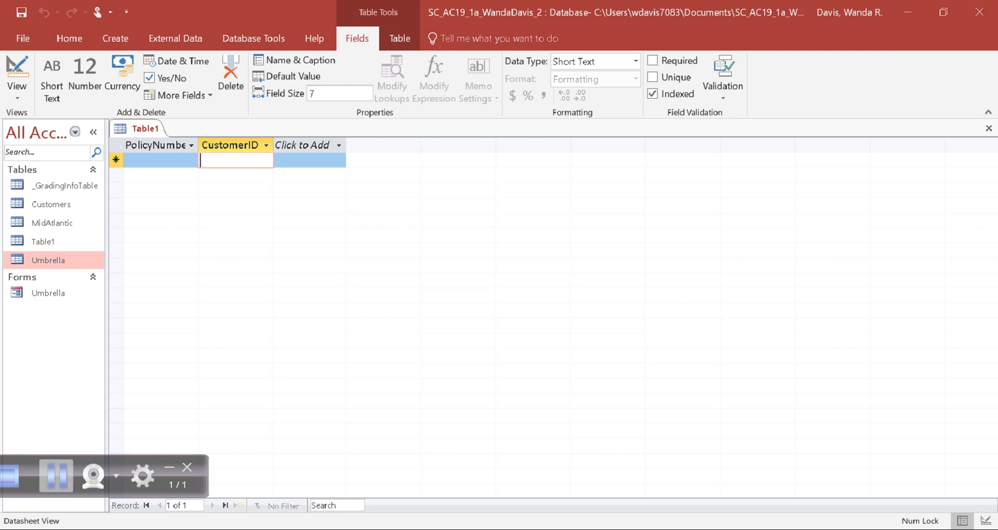
{"action": "left_click", "coordinate": [56, 476]}
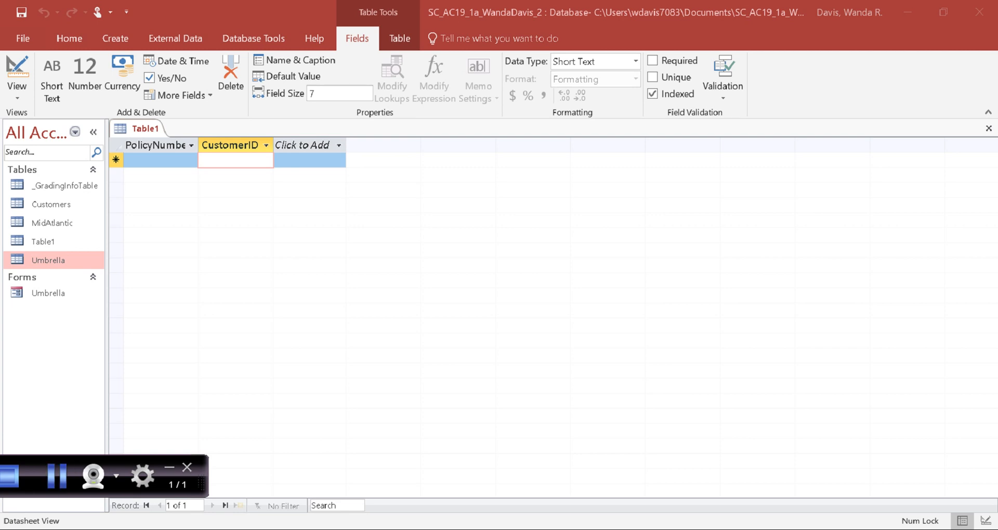
Step: Add a third field with the Currency data type, name it PersonalProperty, and check its data type options
{"action": "left_click", "coordinate": [339, 145]}
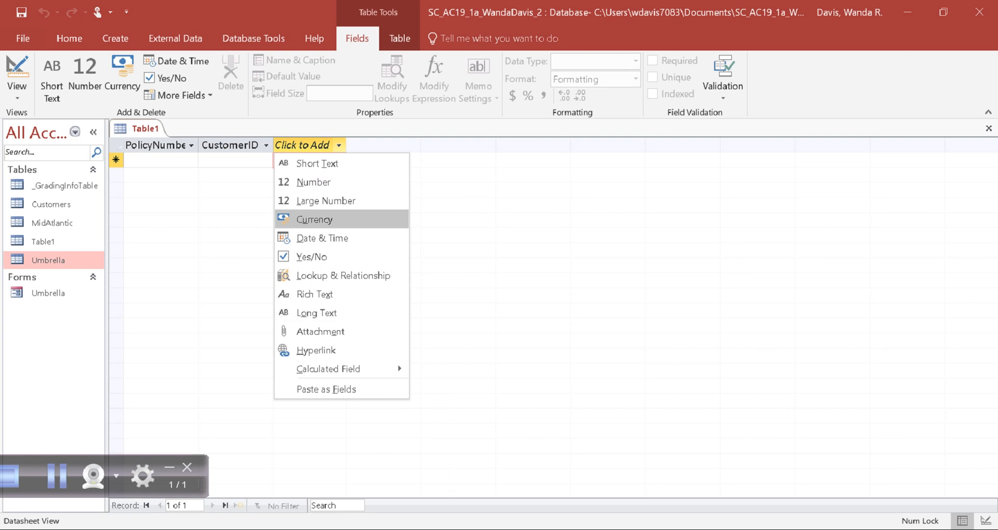
{"action": "left_click", "coordinate": [314, 220]}
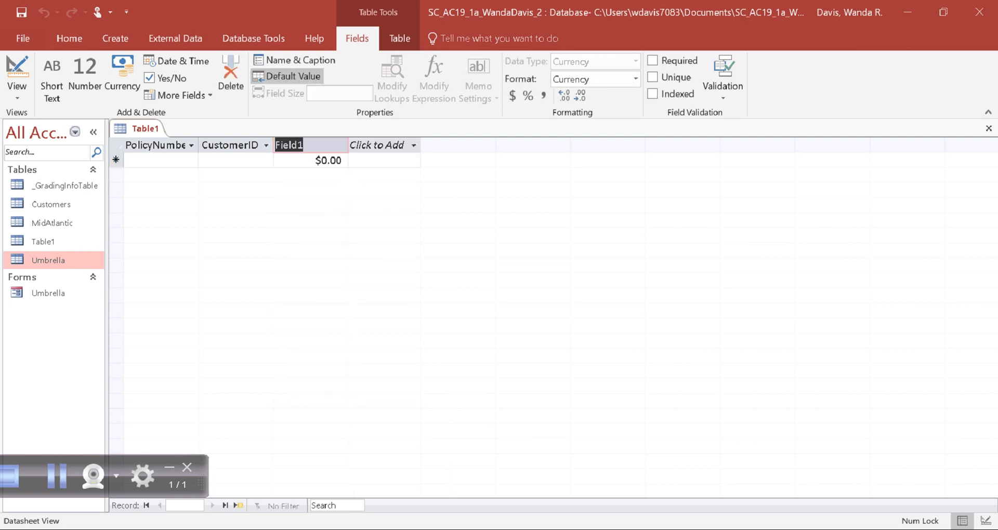
{"action": "type", "text": "Personal"}
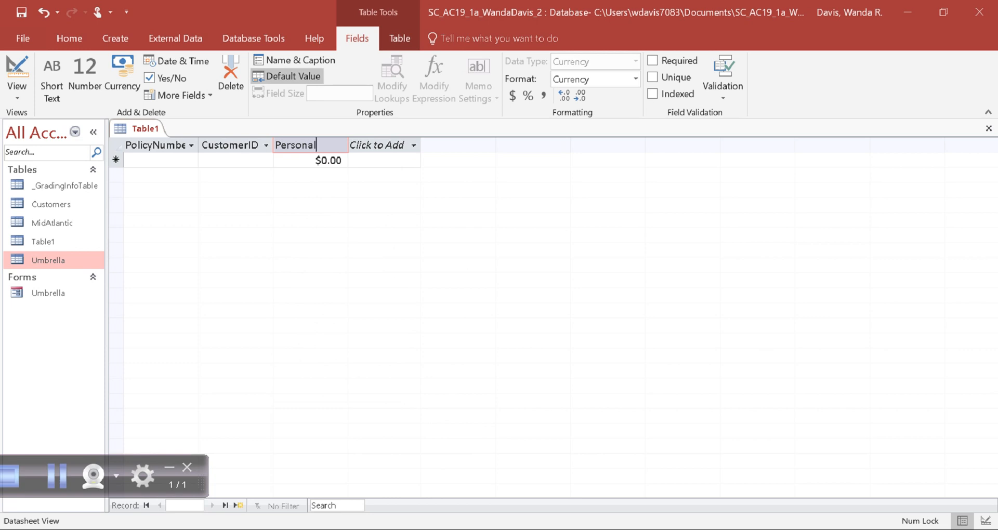
{"action": "type", "text": "Property"}
{"action": "left_click", "coordinate": [161, 161]}
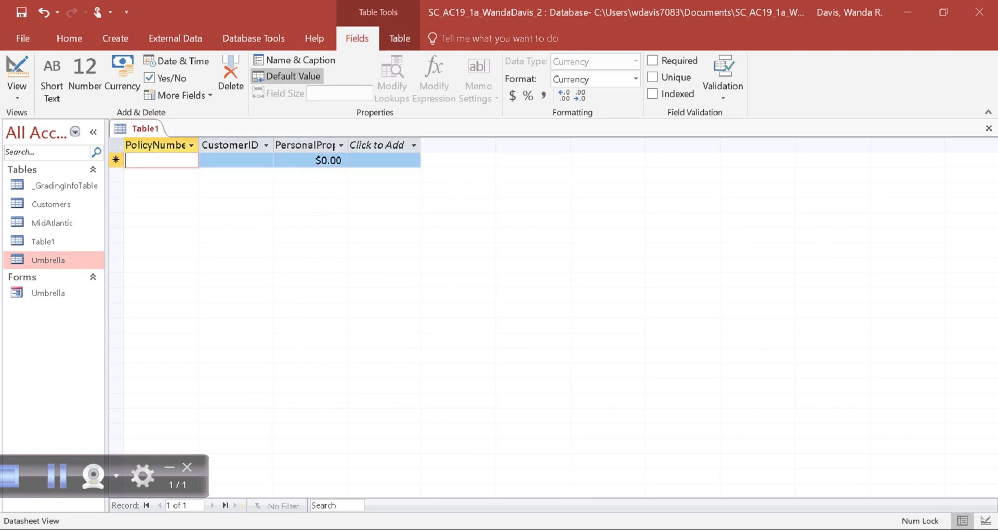
{"action": "left_click", "coordinate": [310, 161]}
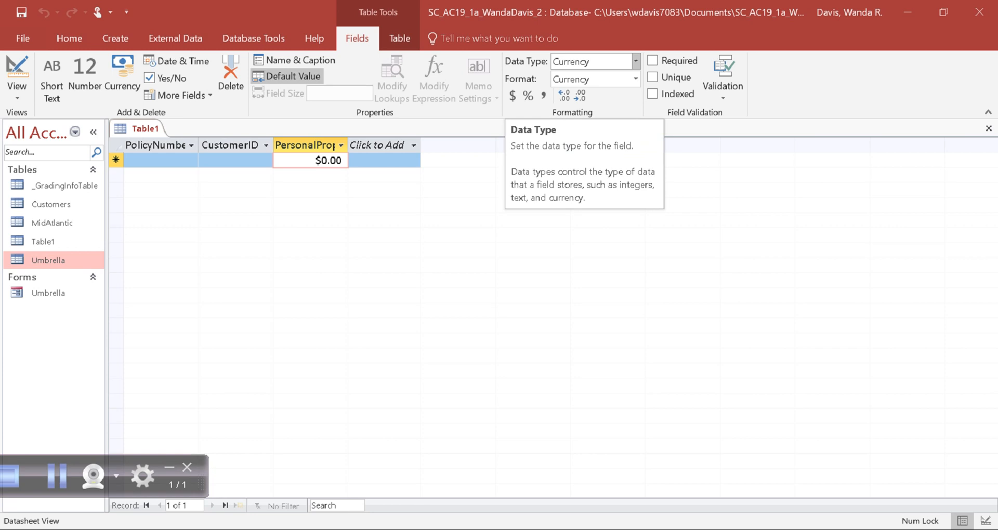
{"action": "left_click", "coordinate": [635, 62]}
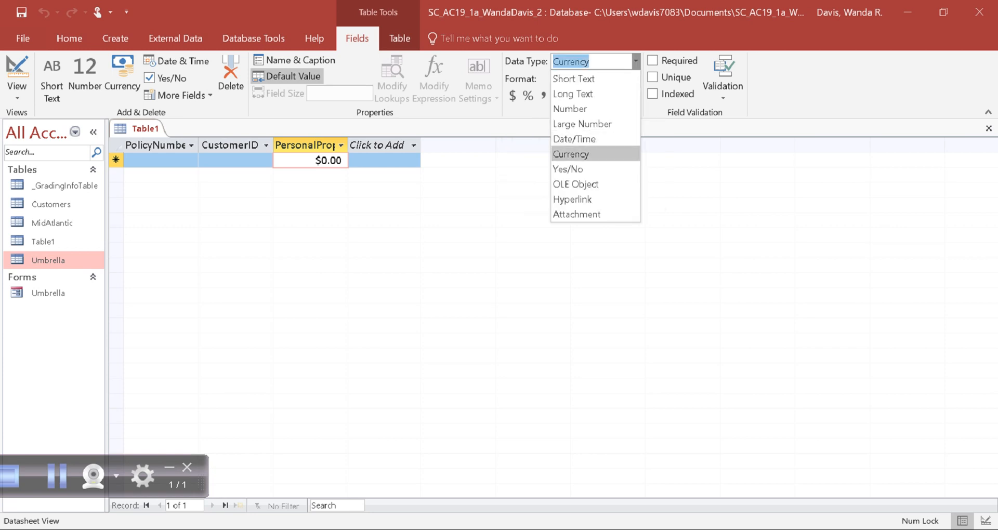
Step: Keep Currency as the data type of the PersonalProperty field
{"action": "left_click", "coordinate": [571, 154]}
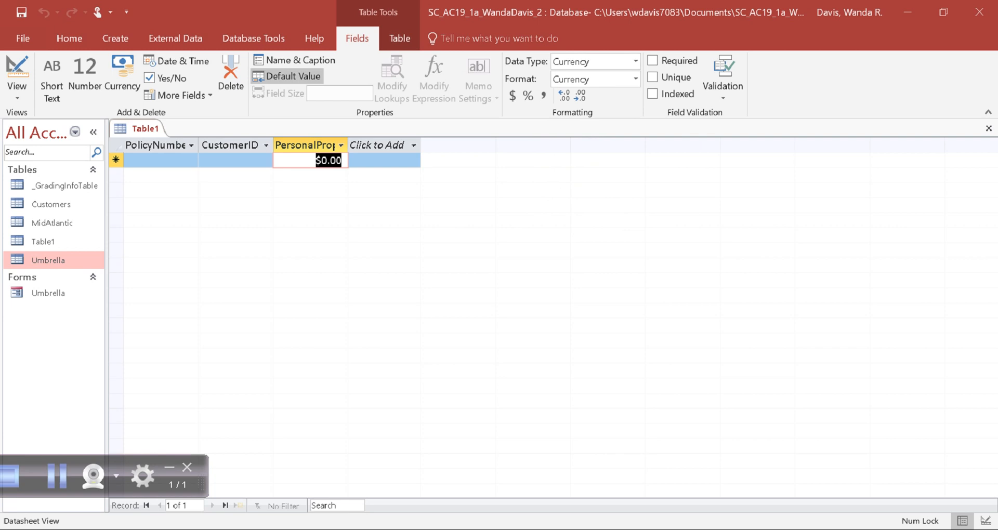
{"action": "left_click", "coordinate": [288, 76]}
{"action": "left_click", "coordinate": [56, 476]}
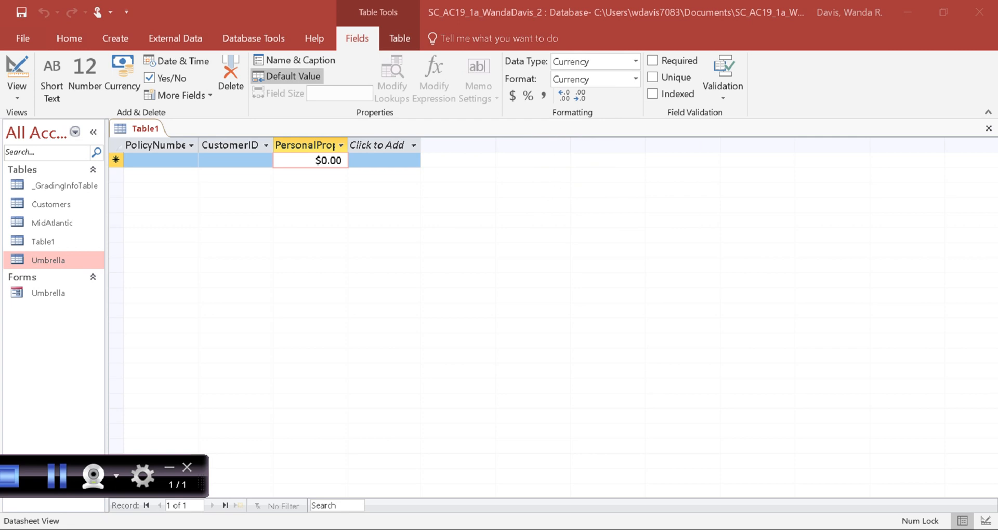
{"action": "right_click", "coordinate": [142, 129]}
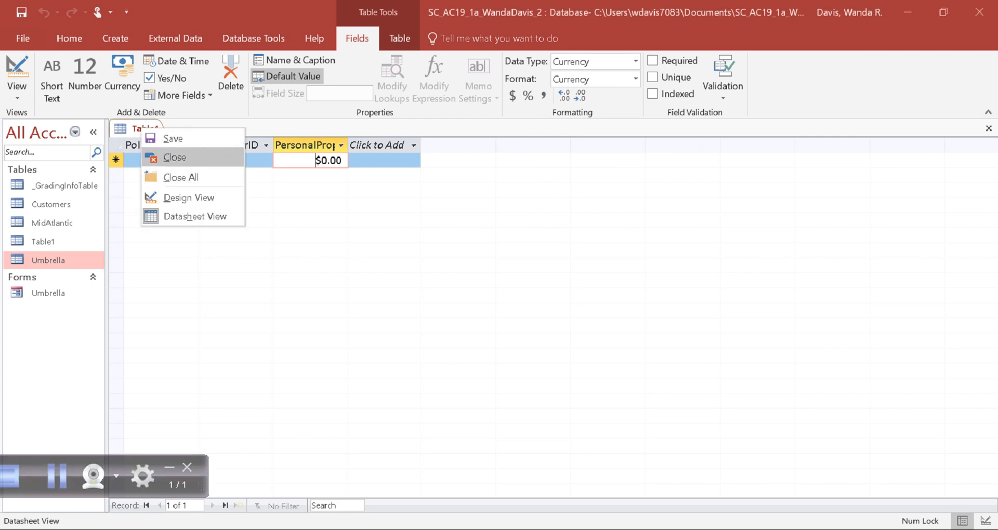
{"action": "left_click", "coordinate": [43, 242]}
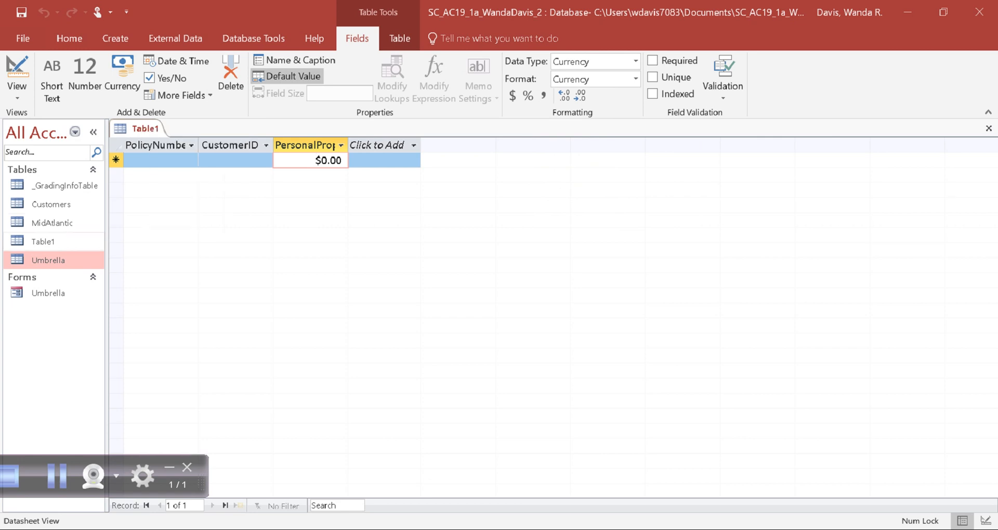
{"action": "left_click", "coordinate": [43, 241]}
{"action": "right_click", "coordinate": [47, 242]}
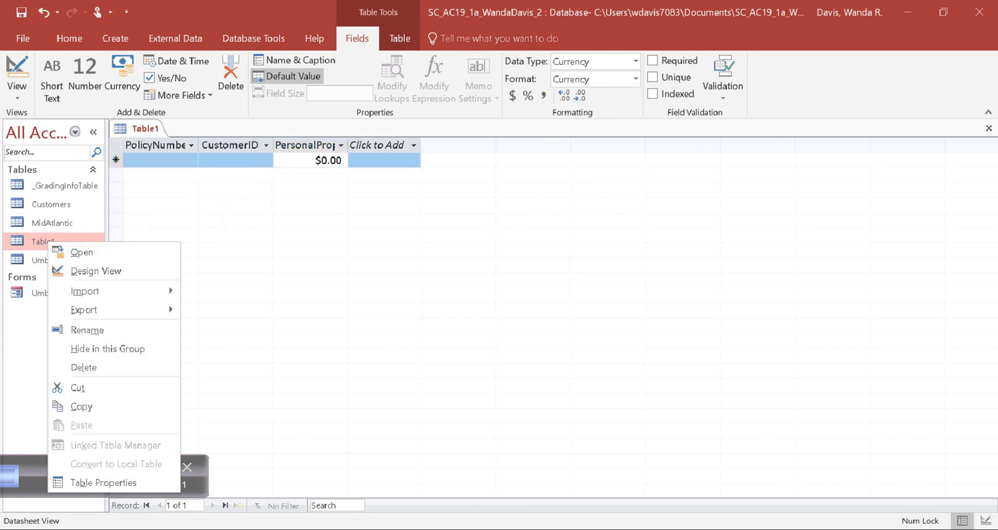
{"action": "left_click", "coordinate": [180, 96]}
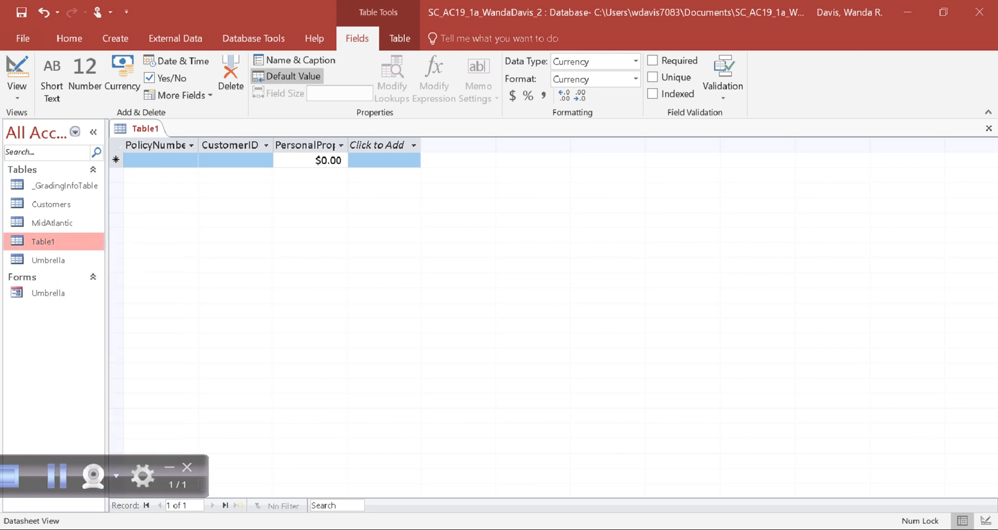
{"action": "left_click", "coordinate": [146, 129]}
{"action": "right_click", "coordinate": [140, 128]}
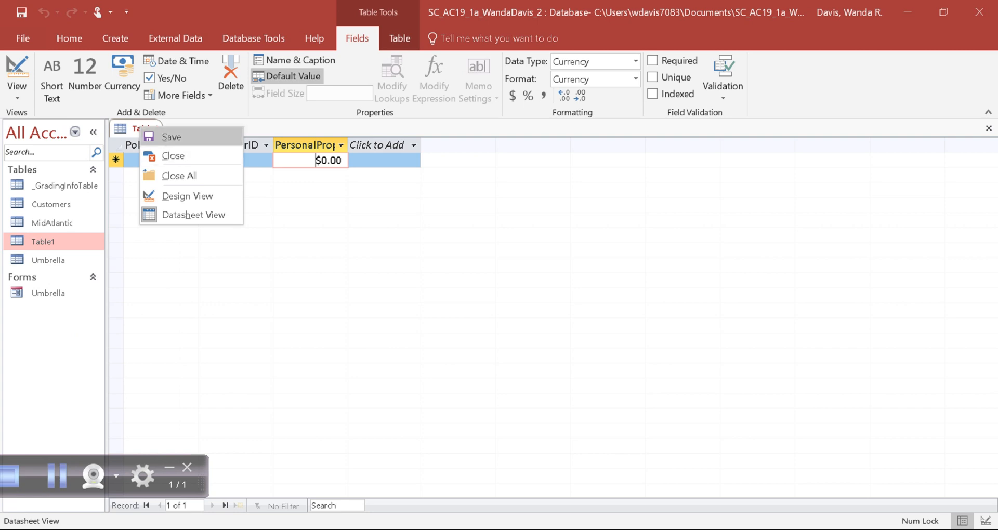
{"action": "left_click", "coordinate": [172, 137]}
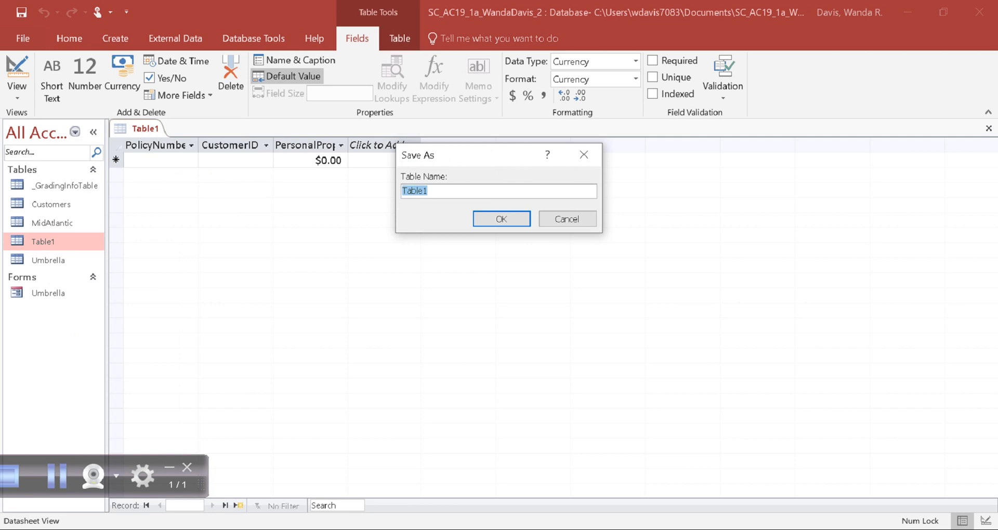
{"action": "left_click", "coordinate": [567, 219]}
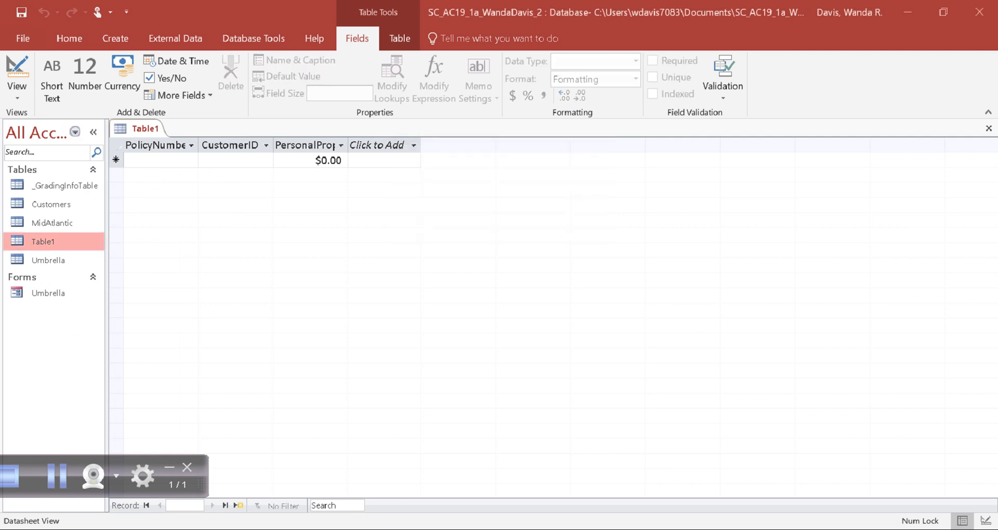
{"action": "right_click", "coordinate": [65, 242]}
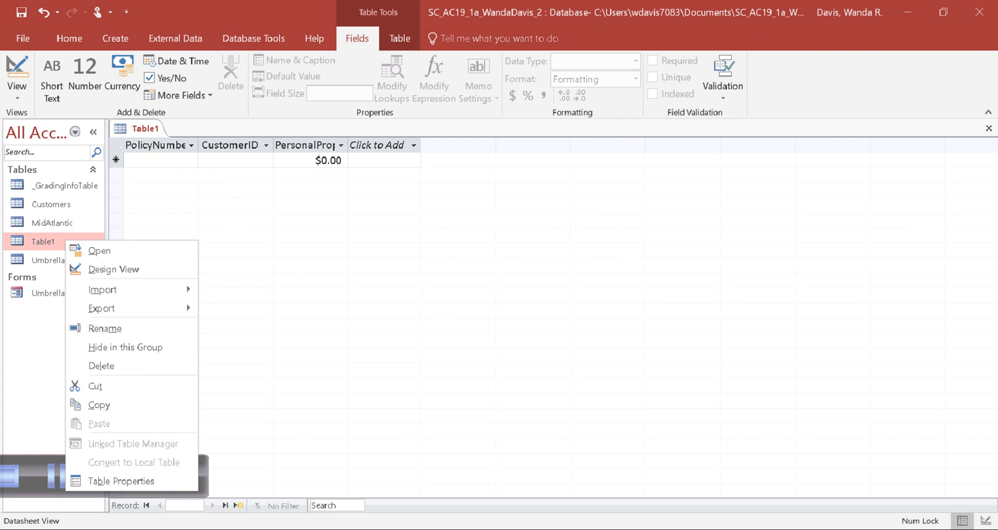
{"action": "left_click", "coordinate": [43, 242]}
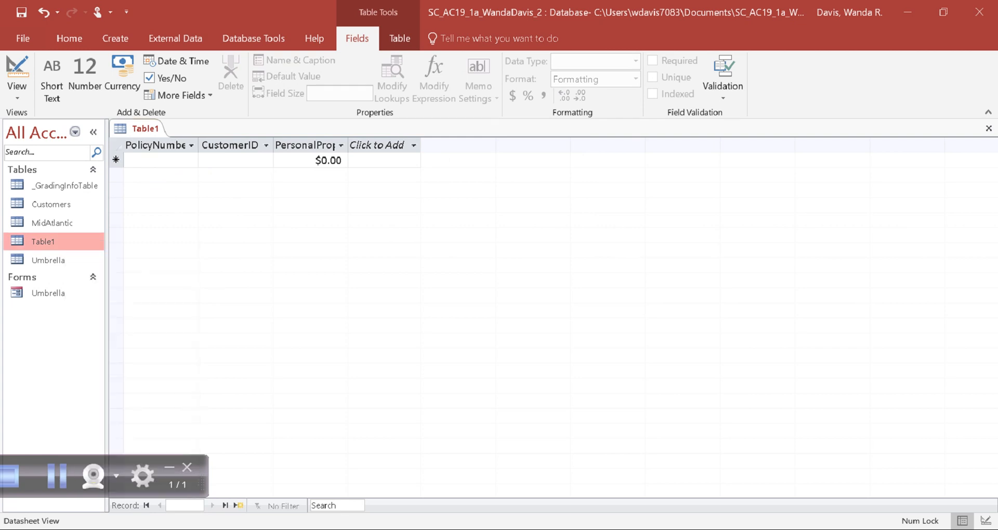
Step: Save the new table with the name Renters
{"action": "left_click", "coordinate": [146, 129]}
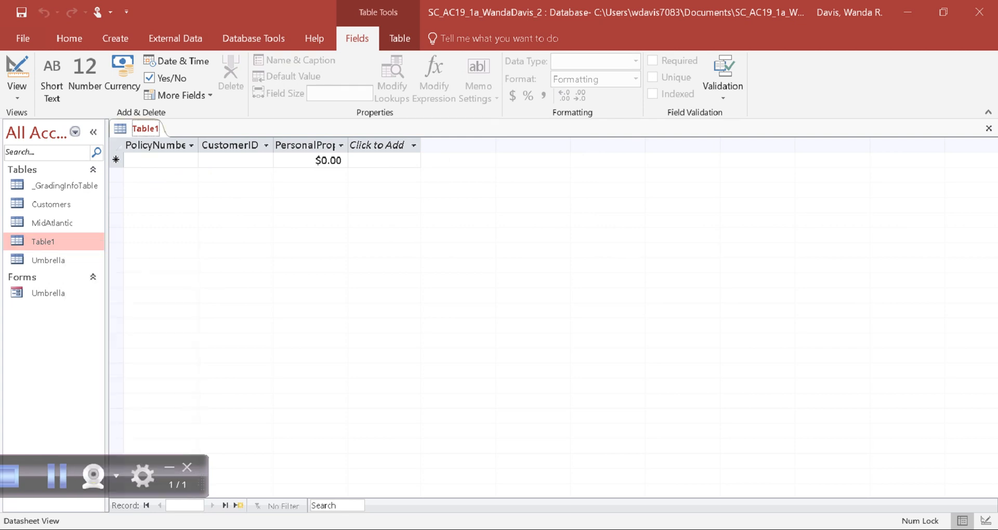
{"action": "right_click", "coordinate": [120, 133]}
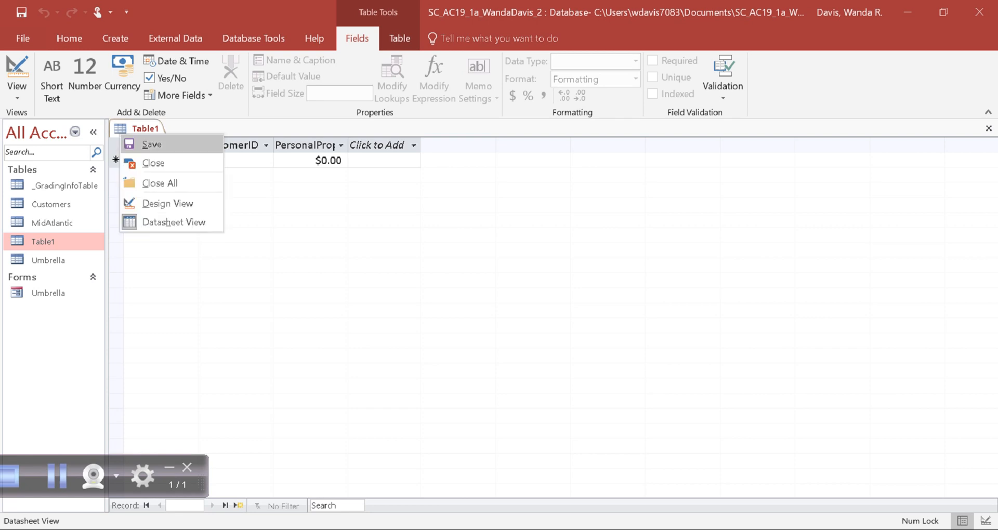
{"action": "left_click", "coordinate": [152, 144]}
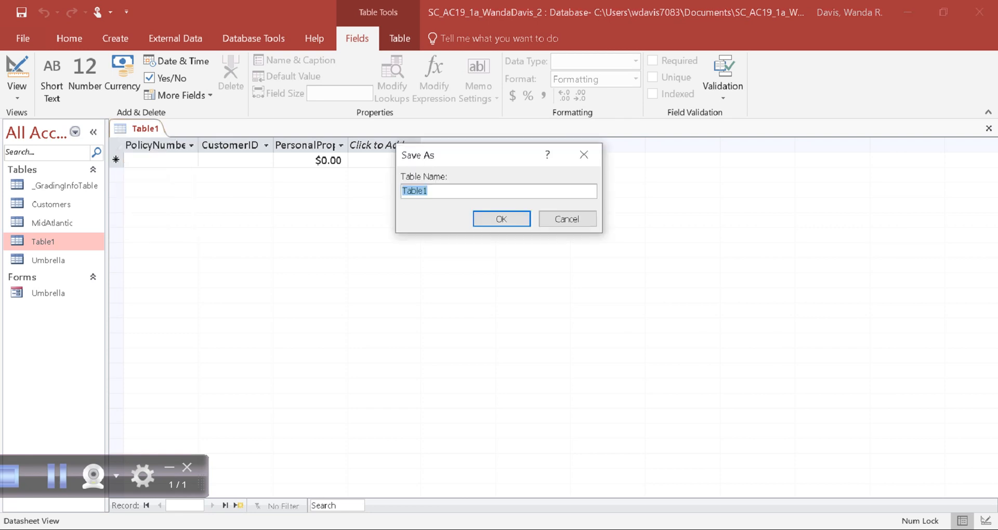
{"action": "type", "text": "Renters"}
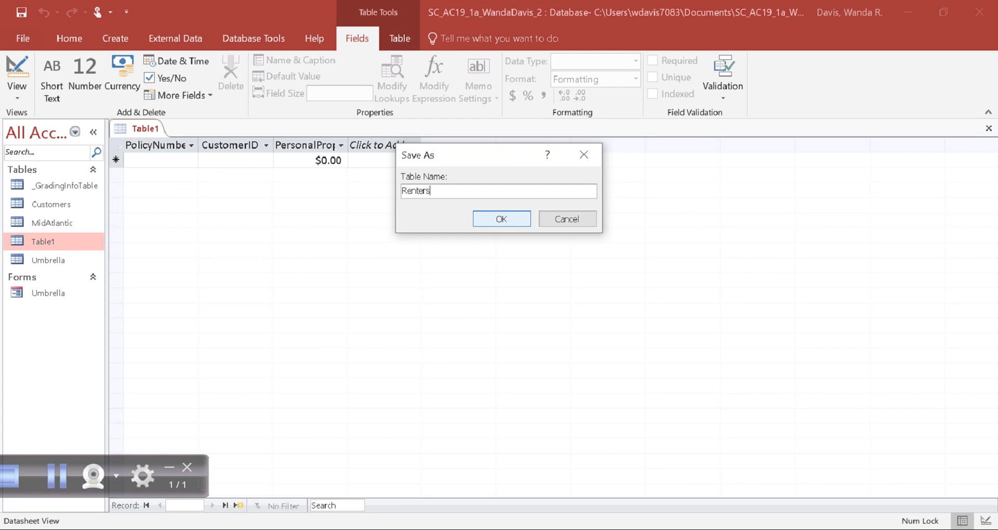
{"action": "key", "text": "Return"}
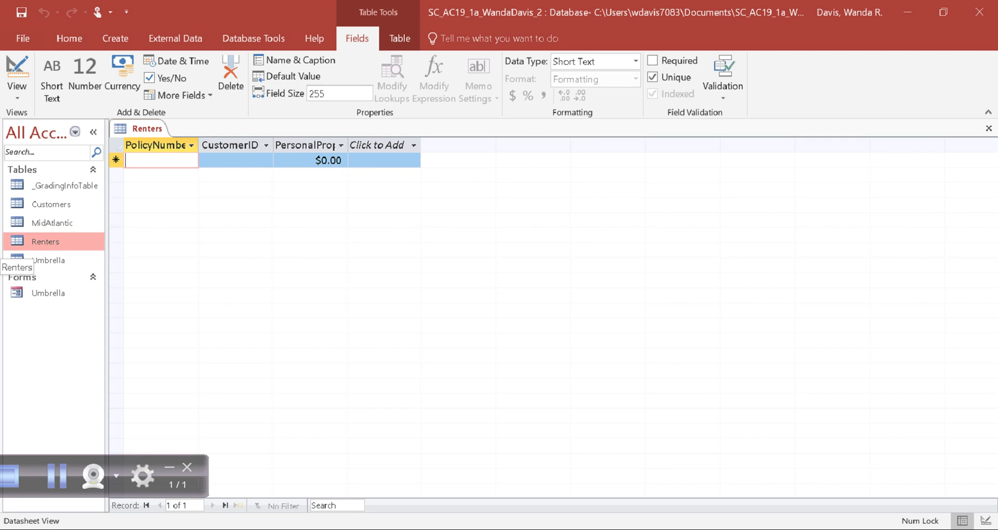
Step: Place the database window beside the Word instructions and check the record required for the Renters table
{"action": "left_click", "coordinate": [57, 476]}
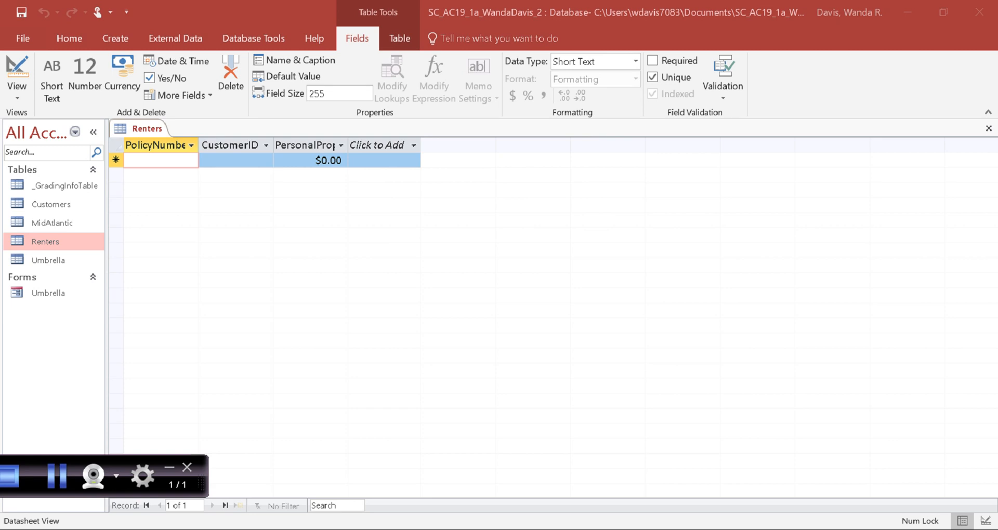
{"action": "key", "text": "alt+Tab"}
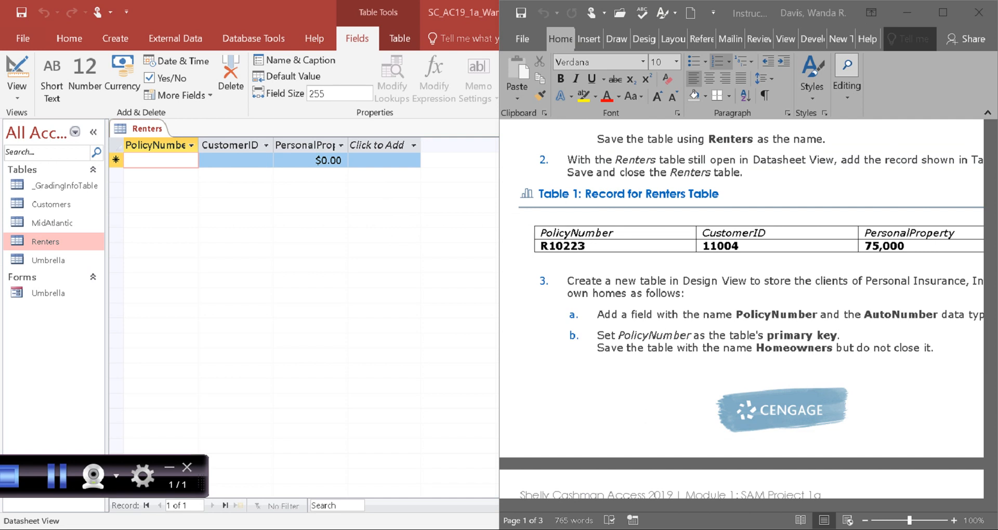
{"action": "key", "text": "alt+Tab"}
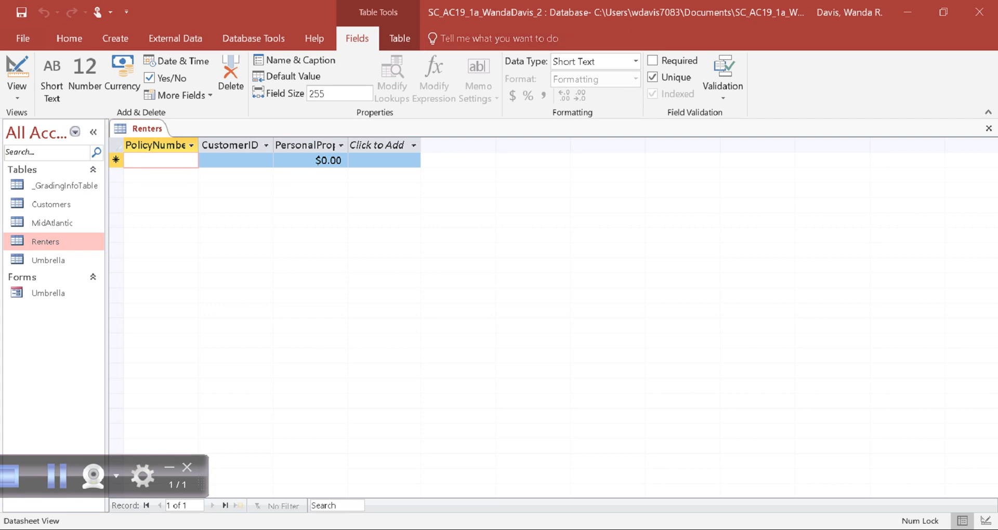
{"action": "key", "text": "super+Left"}
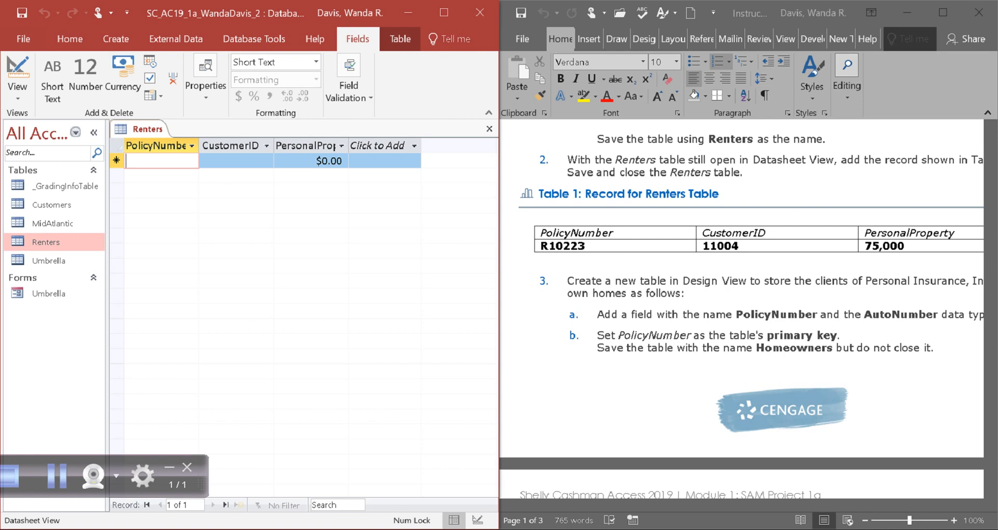
Step: Add the record from Table 1 of the instructions to the Renters table, with its policy number, customer ID and a PersonalProperty of 75000
{"action": "type", "text": "R"}
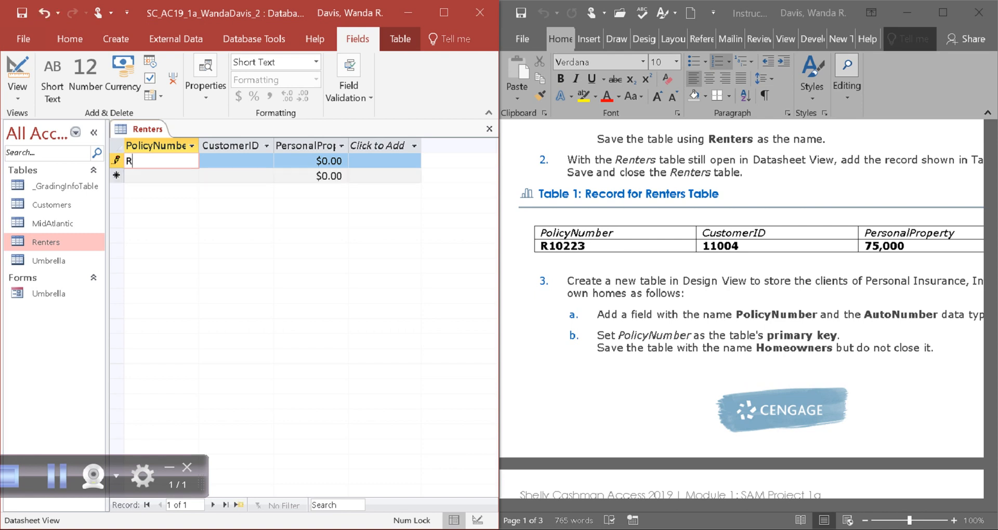
{"action": "type", "text": "10223"}
{"action": "key", "text": "Tab"}
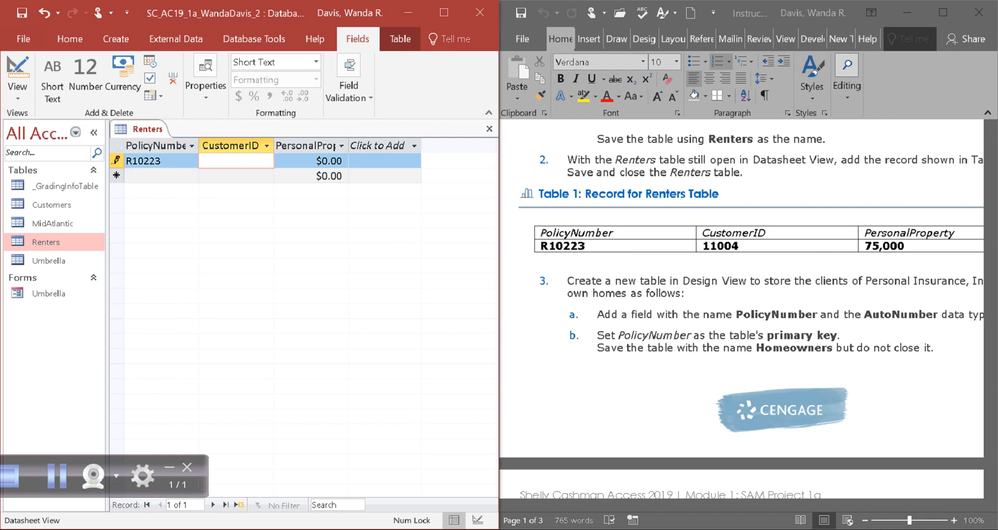
{"action": "type", "text": "11004"}
{"action": "key", "text": "Tab"}
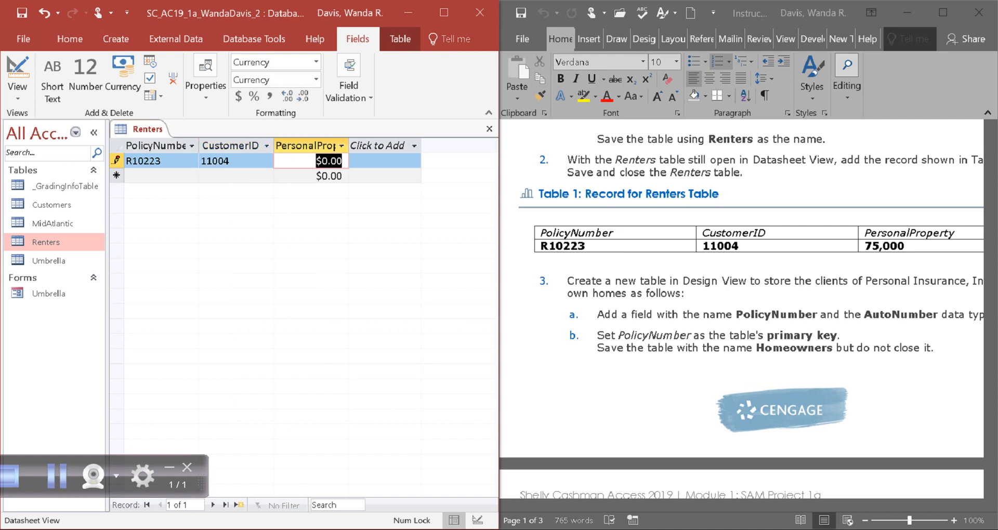
{"action": "type", "text": "75000"}
{"action": "key", "text": "Tab"}
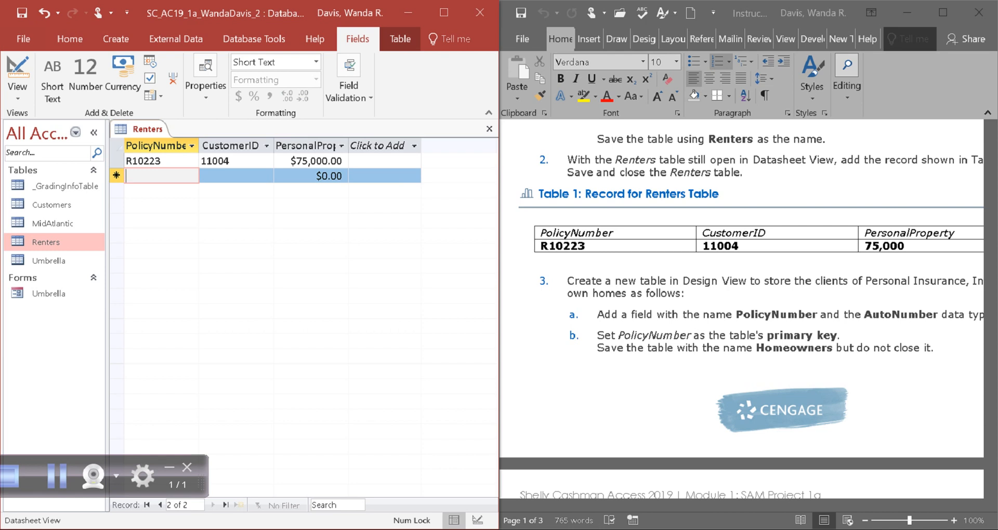
Step: Save the Renters table and close it
{"action": "left_click", "coordinate": [57, 476]}
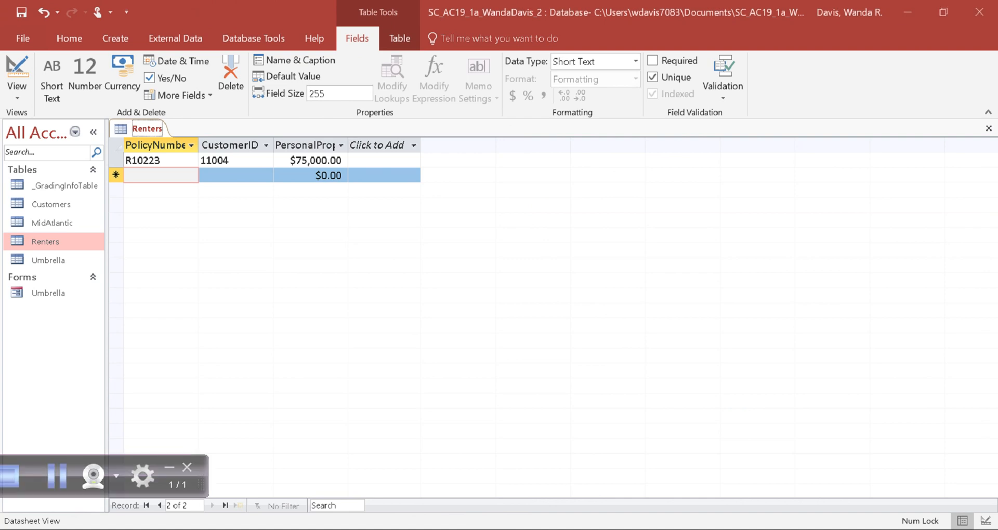
{"action": "right_click", "coordinate": [144, 127]}
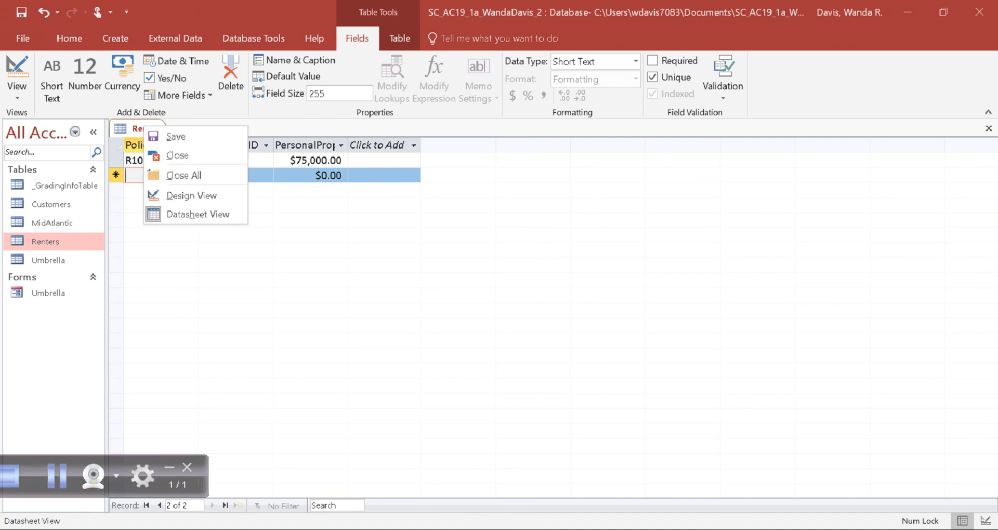
{"action": "key", "text": "Escape"}
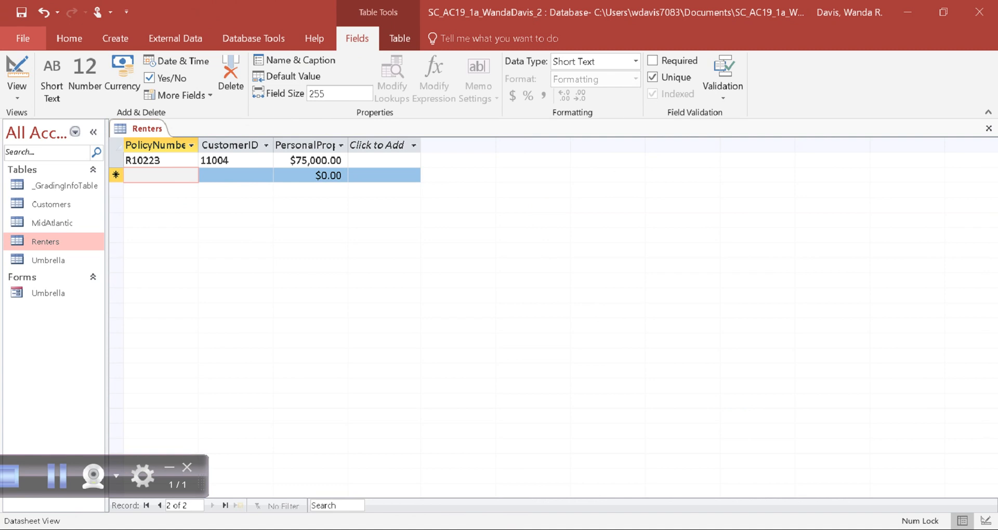
{"action": "left_click", "coordinate": [148, 129]}
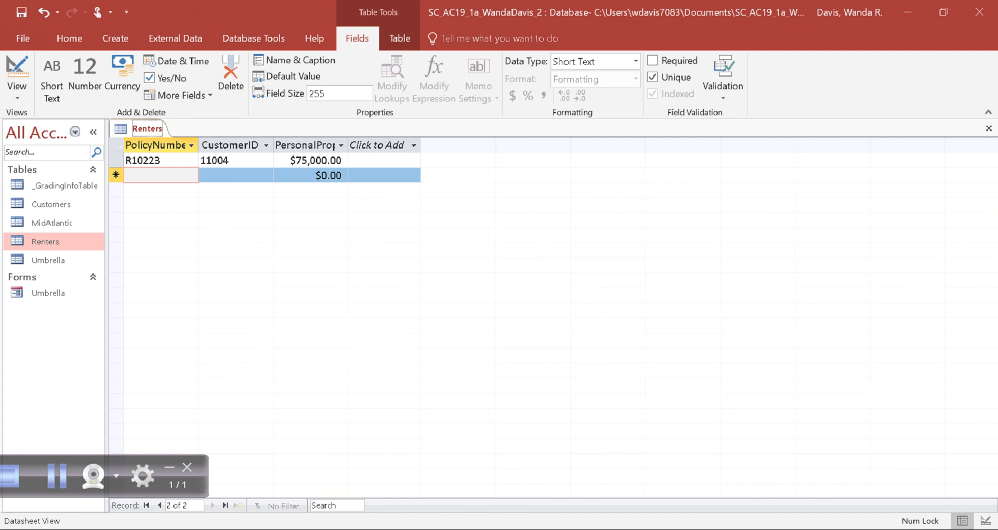
{"action": "right_click", "coordinate": [139, 126]}
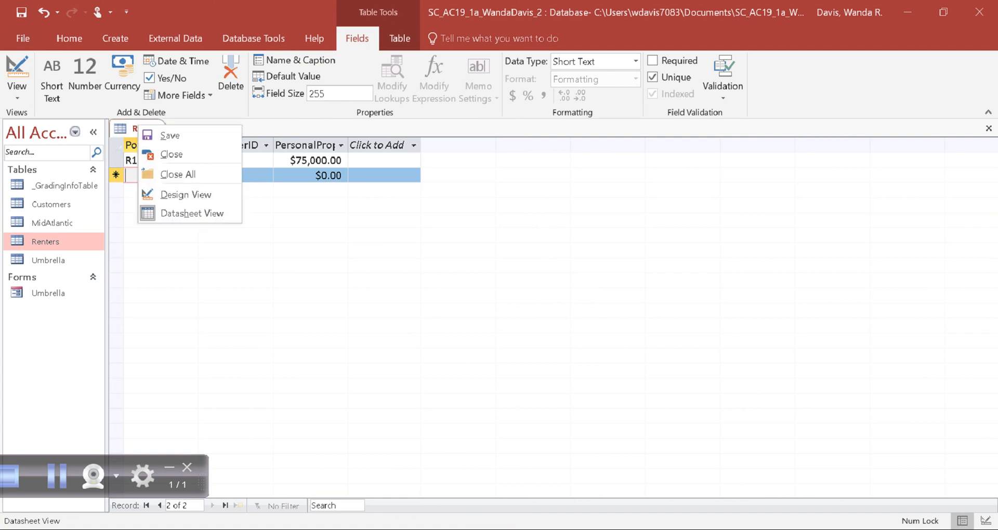
{"action": "left_click", "coordinate": [170, 136]}
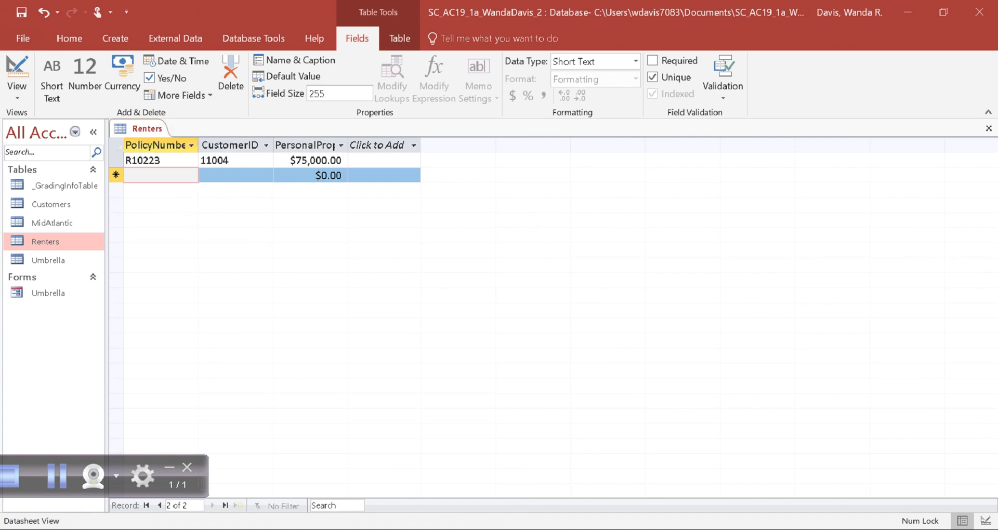
{"action": "right_click", "coordinate": [143, 128]}
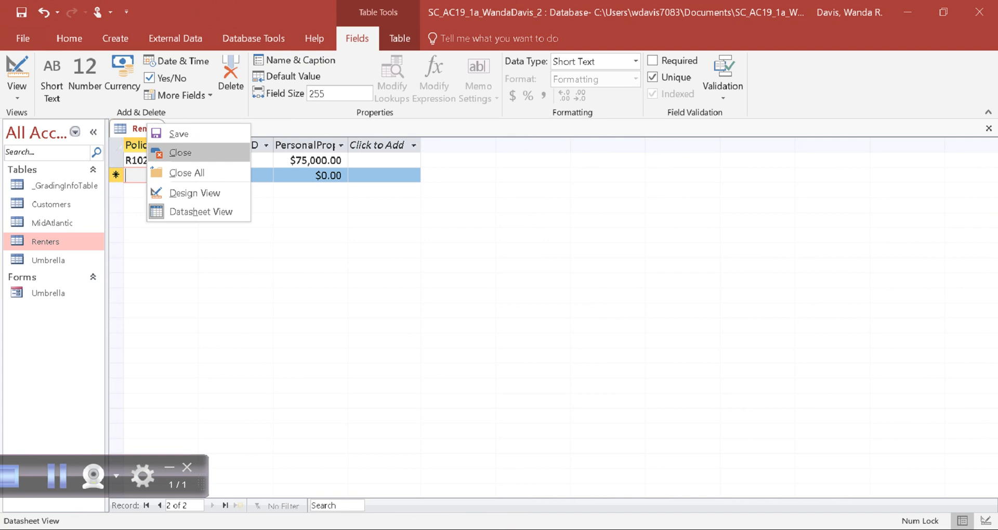
{"action": "left_click", "coordinate": [179, 152]}
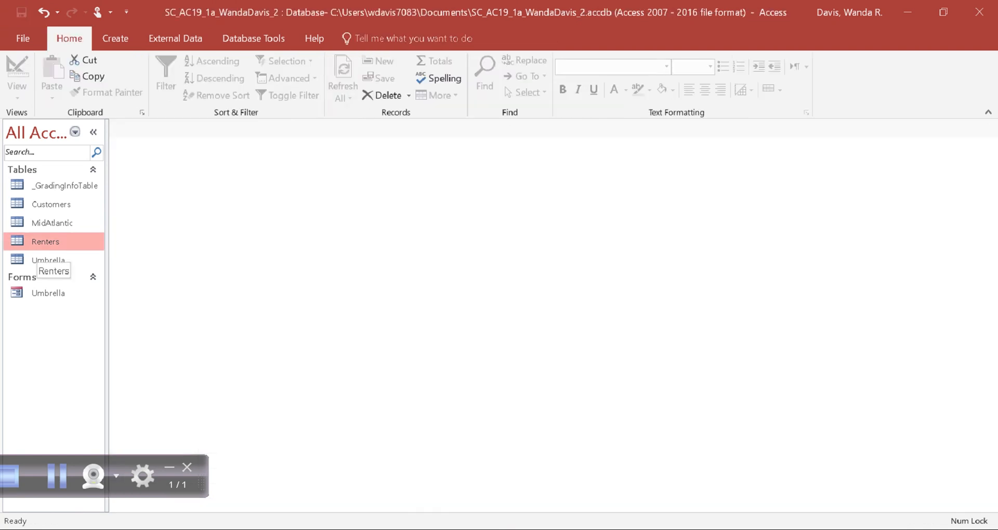
Step: Reopen the Renters table to check its stored record, and close the table again
{"action": "double_click", "coordinate": [45, 242]}
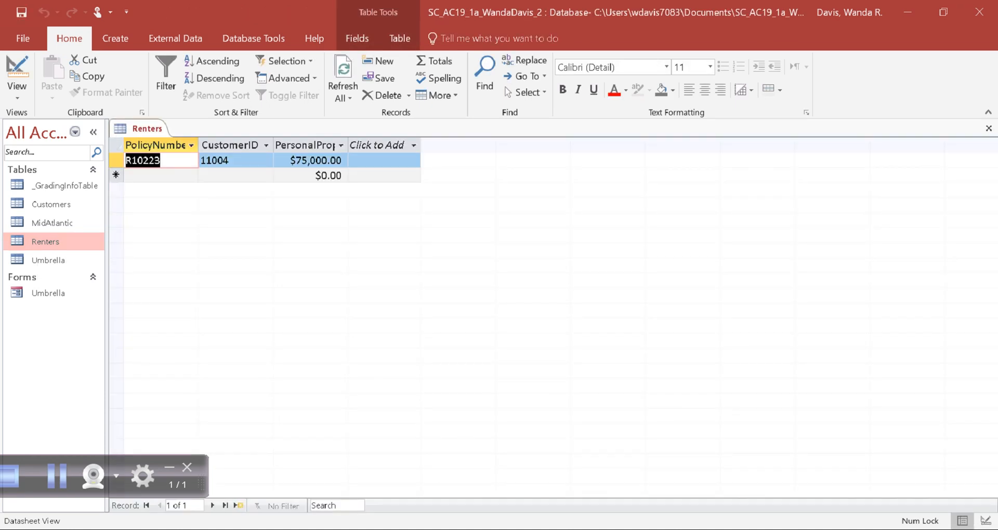
{"action": "left_click", "coordinate": [147, 129]}
{"action": "right_click", "coordinate": [147, 128]}
{"action": "left_click", "coordinate": [171, 132]}
{"action": "right_click", "coordinate": [150, 127]}
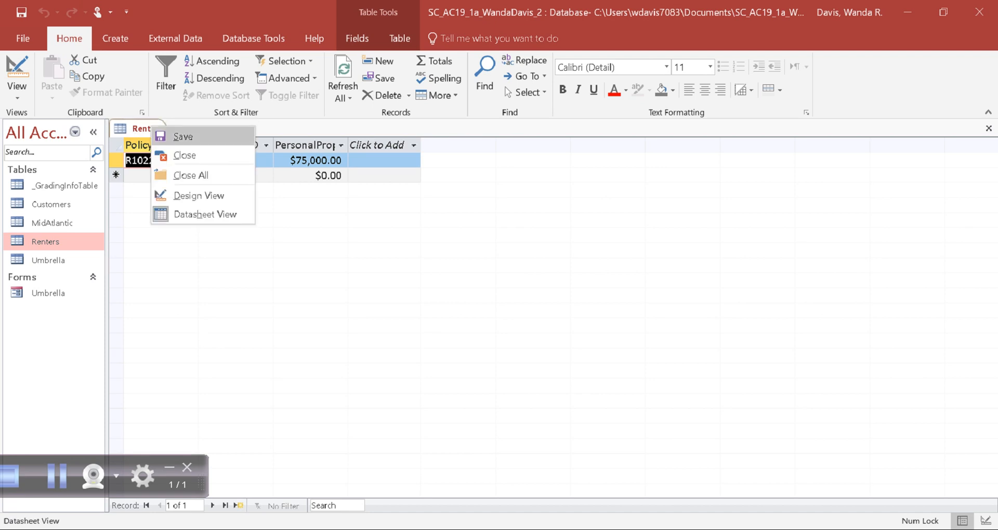
{"action": "left_click", "coordinate": [185, 155]}
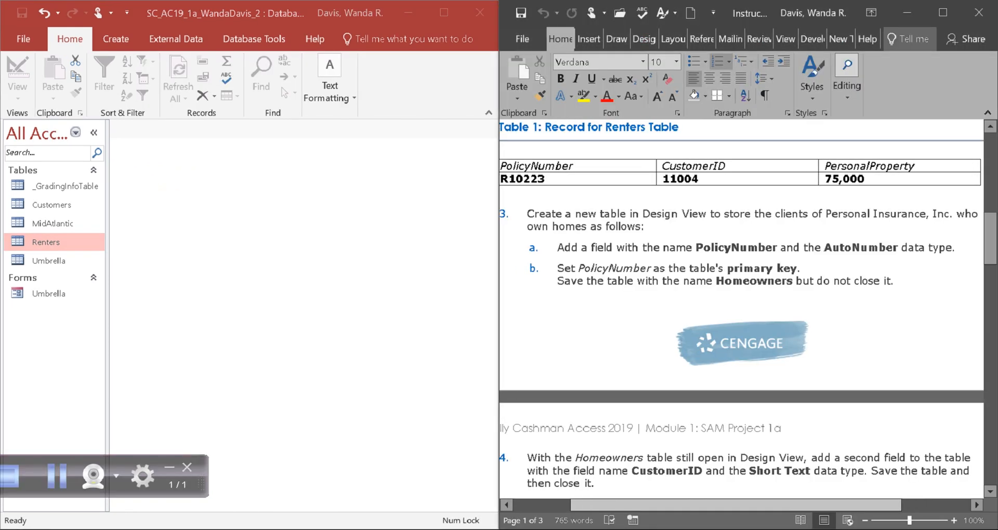
{"action": "left_click_drag", "start_coordinate": [728, 505], "coordinate": [729, 505]}
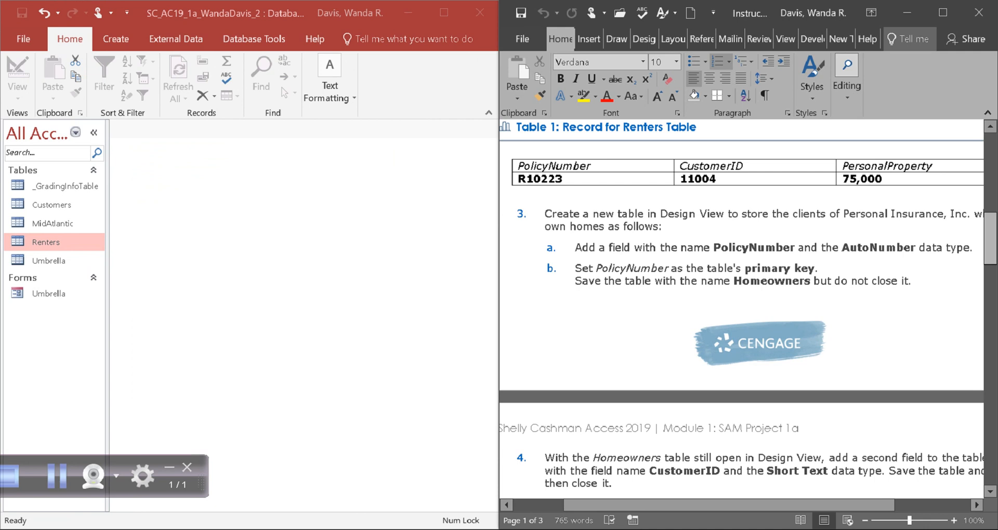
{"action": "left_click_drag", "start_coordinate": [990, 239], "coordinate": [990, 250]}
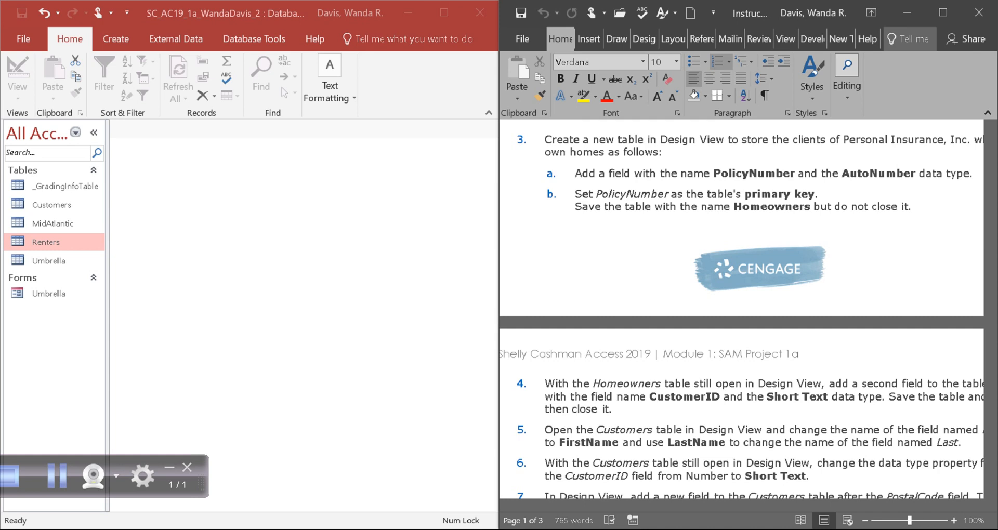
{"action": "left_click", "coordinate": [115, 39]}
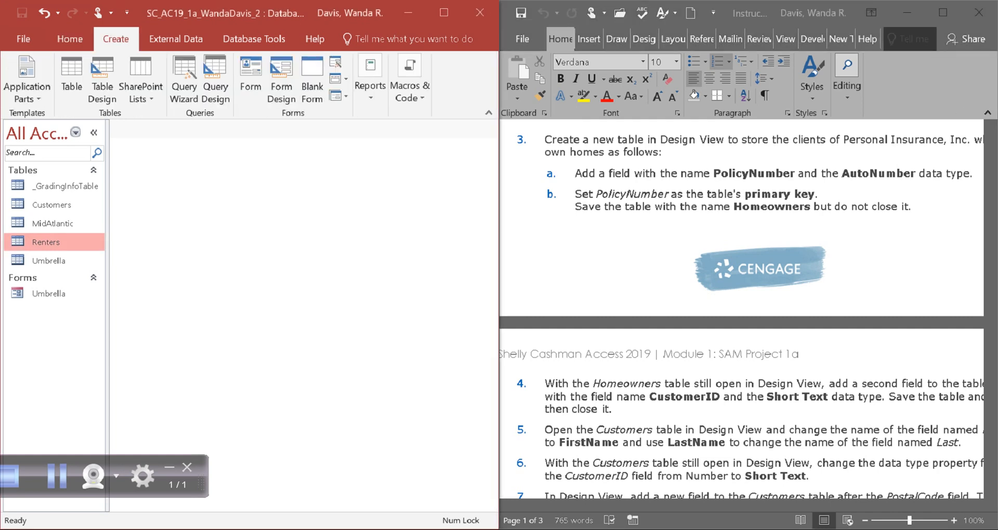
{"action": "left_click", "coordinate": [72, 79]}
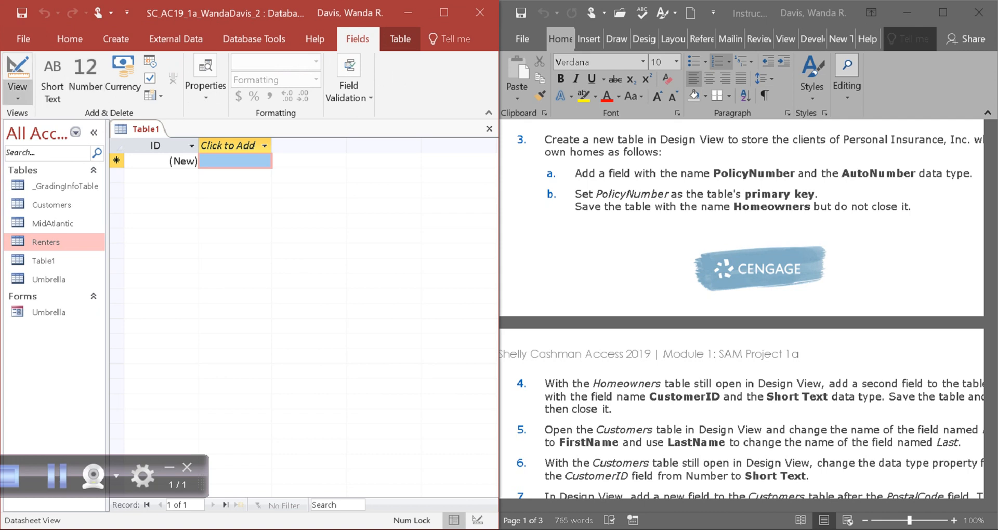
{"action": "left_click", "coordinate": [17, 91]}
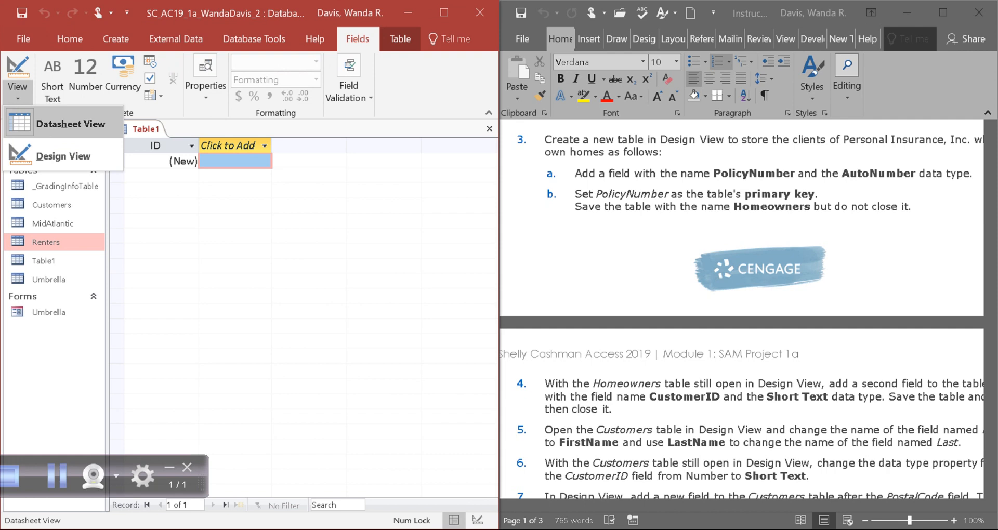
{"action": "left_click", "coordinate": [63, 156]}
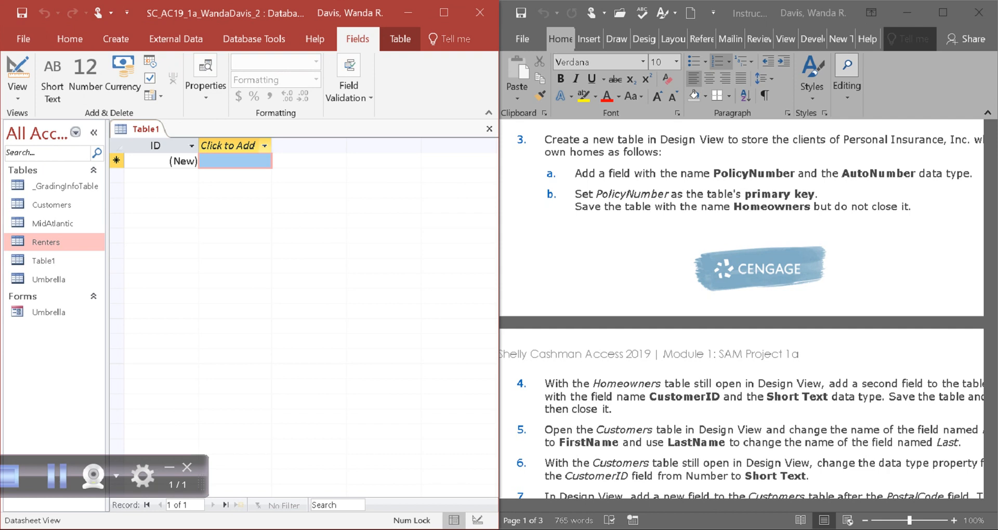
{"action": "left_click", "coordinate": [265, 145]}
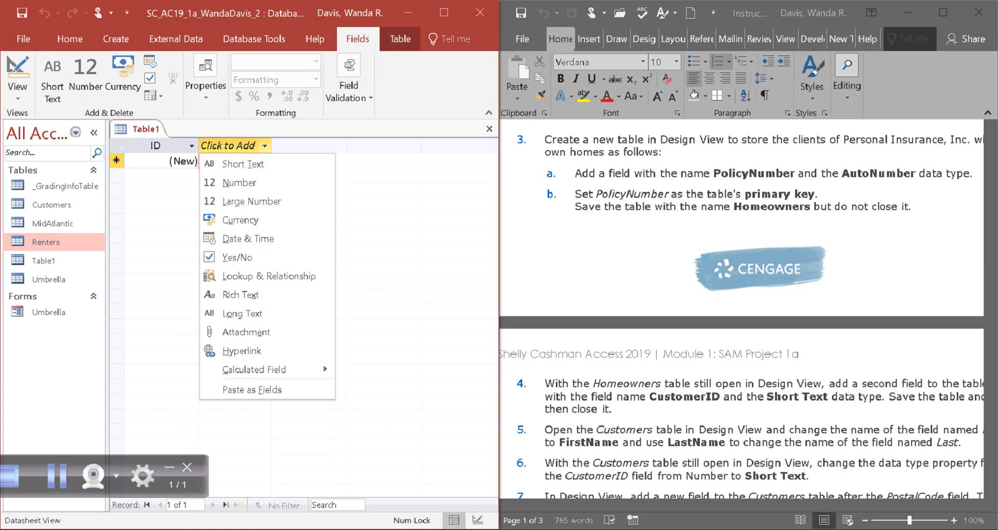
{"action": "left_click", "coordinate": [57, 476]}
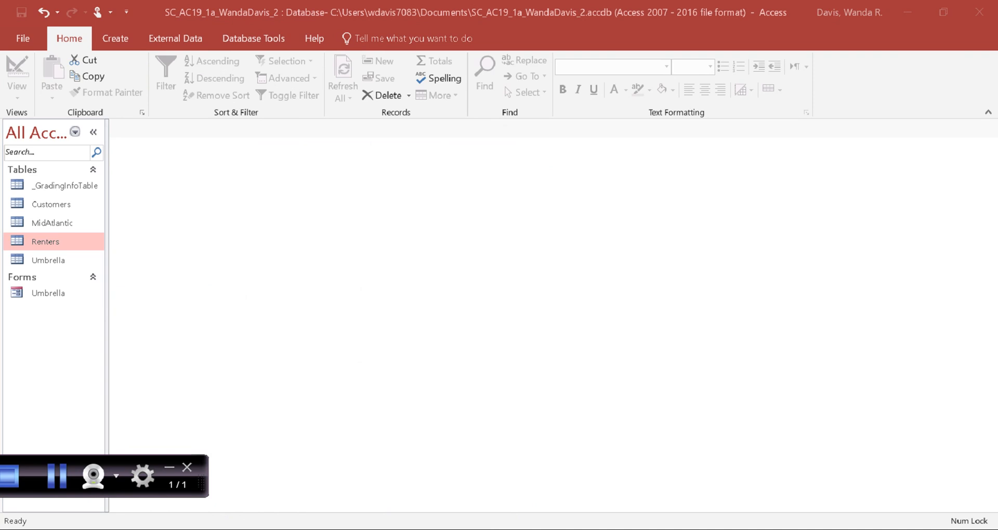
Step: Create a new blank table directly in Design View
{"action": "left_click", "coordinate": [115, 38]}
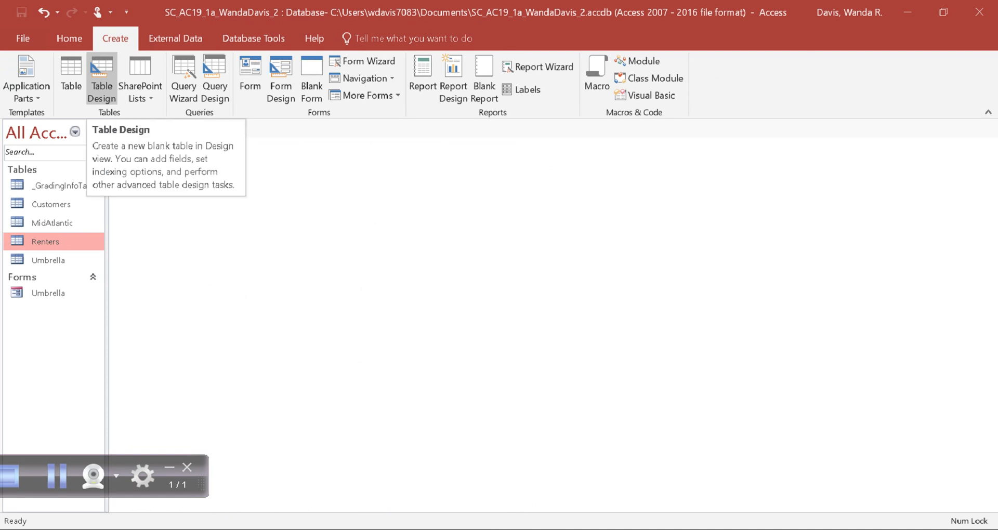
{"action": "left_click", "coordinate": [102, 78]}
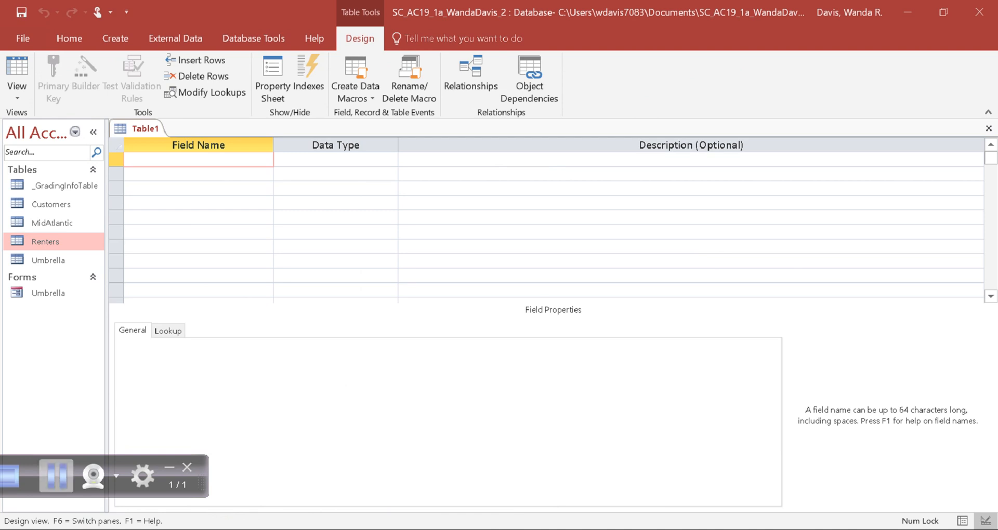
{"action": "left_click", "coordinate": [56, 475]}
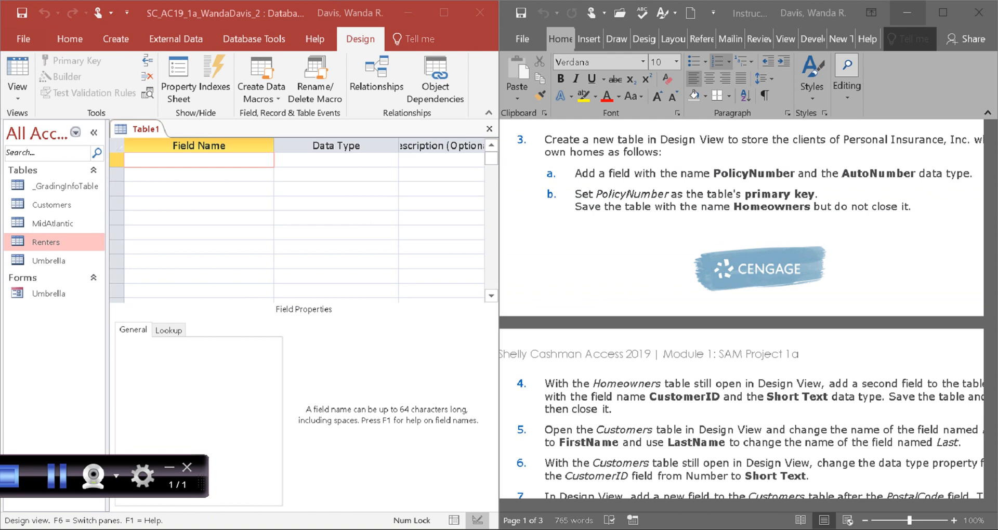
Step: Add a field named PolicyNumber with the AutoNumber data type as the first field of the new table
{"action": "left_click_drag", "start_coordinate": [575, 175], "coordinate": [885, 174]}
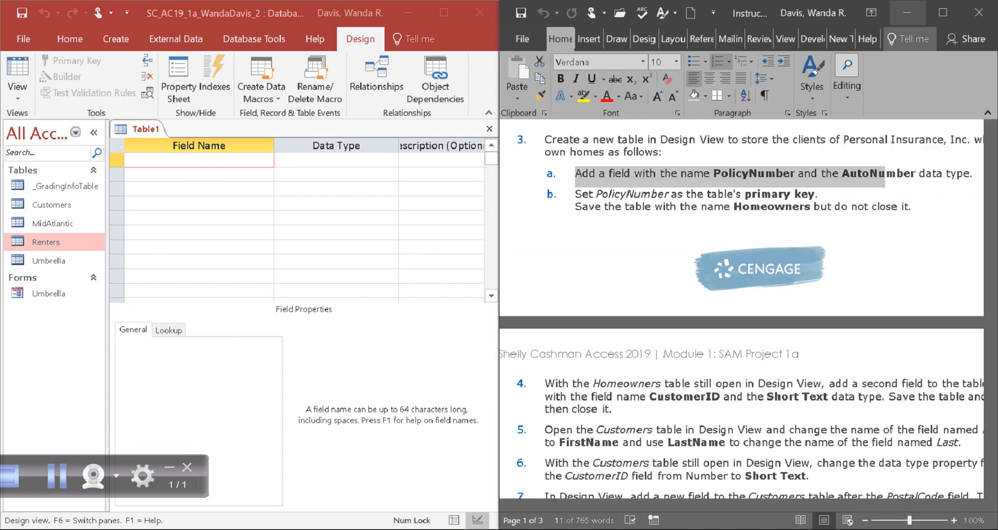
{"action": "left_click", "coordinate": [193, 160]}
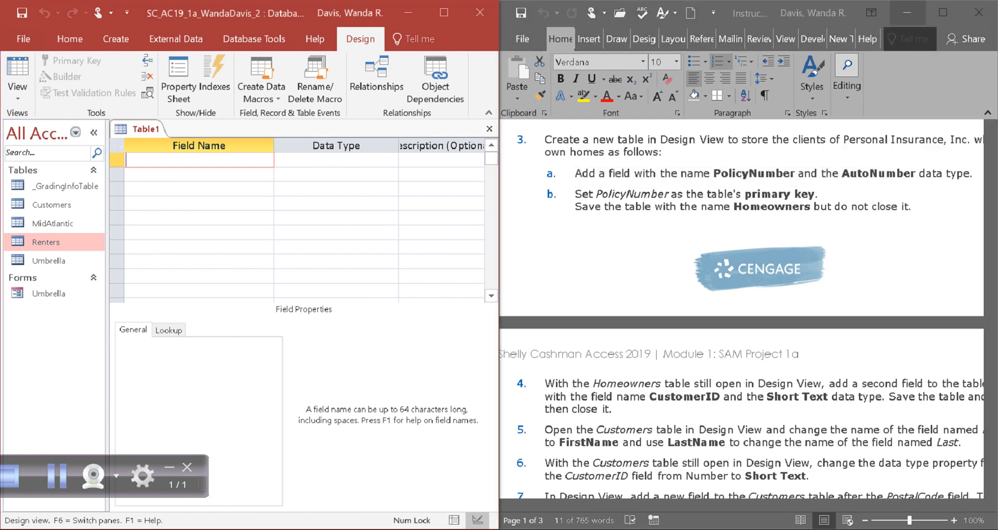
{"action": "type", "text": "PolicyNumber"}
{"action": "key", "text": "Tab"}
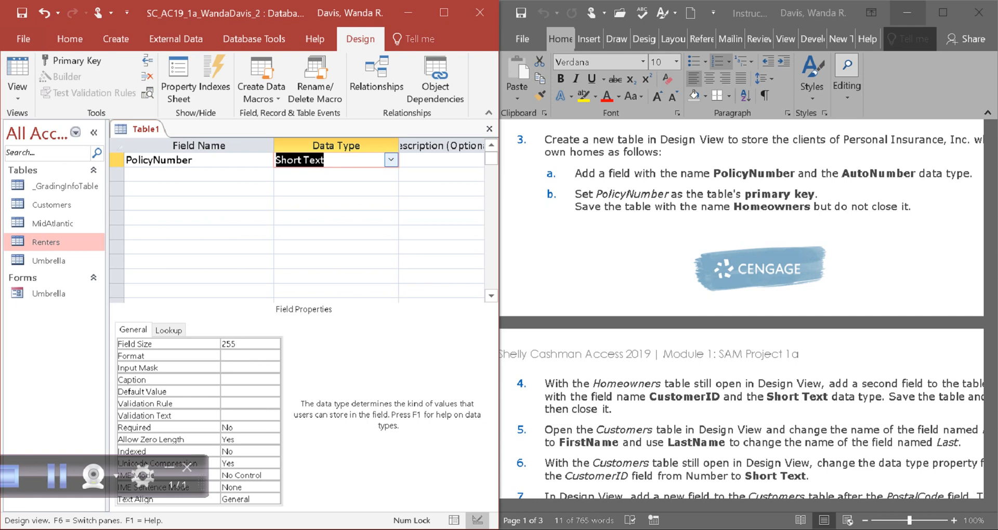
{"action": "key", "text": "alt+Down"}
{"action": "key", "text": "Down"}
{"action": "key", "text": "Down"}
{"action": "key", "text": "Down"}
{"action": "key", "text": "Down"}
{"action": "key", "text": "Down"}
{"action": "key", "text": "Down"}
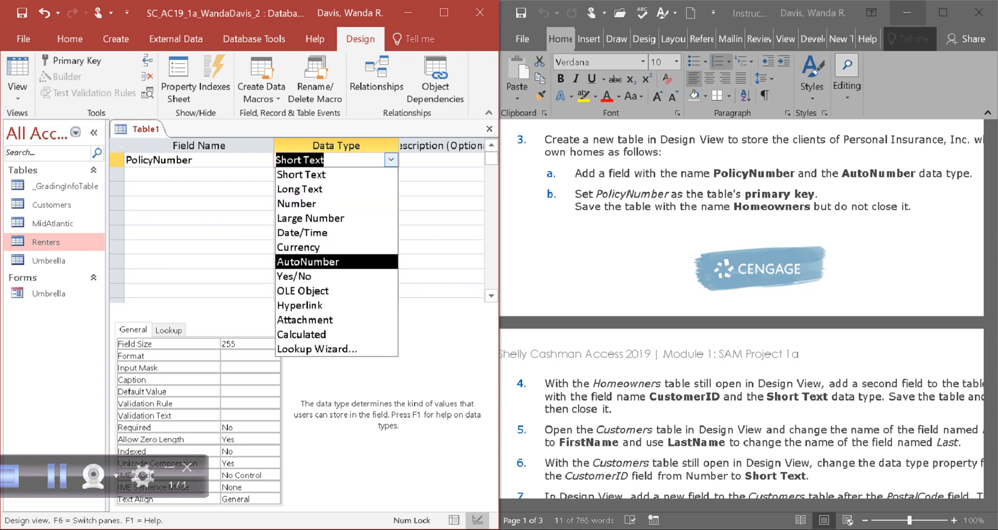
{"action": "key", "text": "Return"}
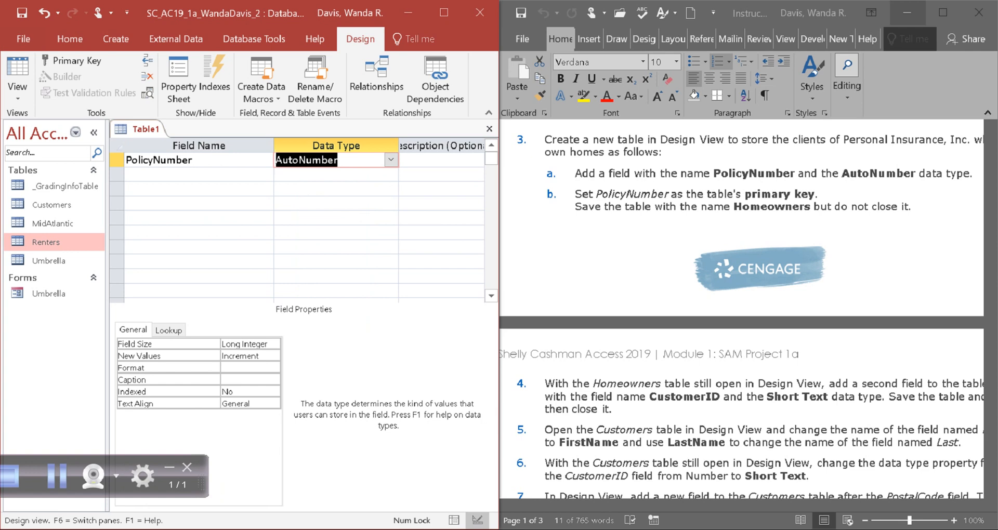
Step: Set PolicyNumber as the primary key and save the table with the name Homeowners, leaving it open
{"action": "left_click", "coordinate": [116, 160]}
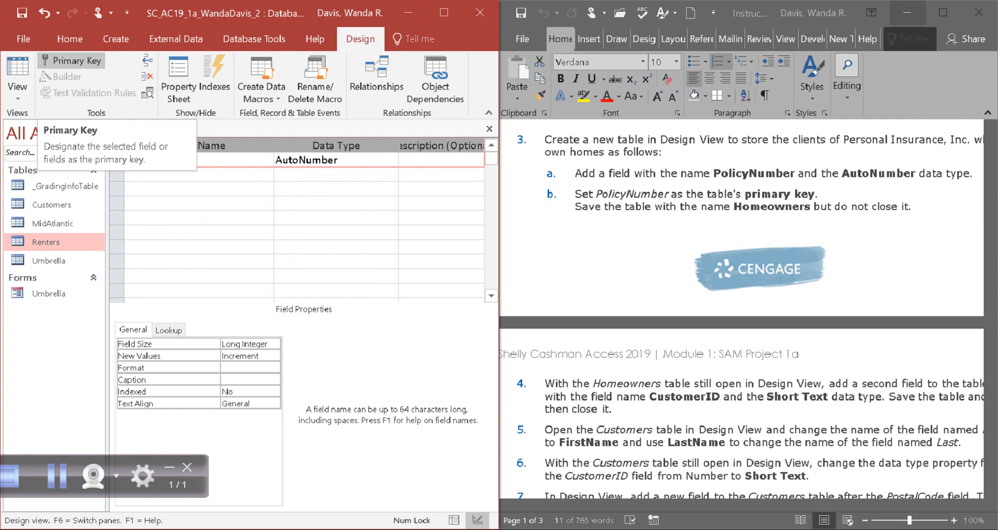
{"action": "left_click", "coordinate": [72, 61]}
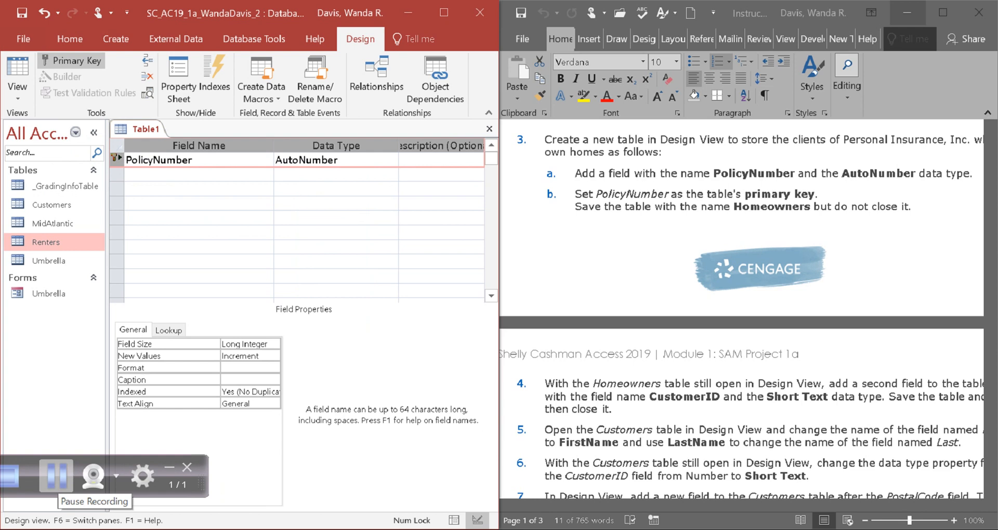
{"action": "left_click", "coordinate": [146, 129]}
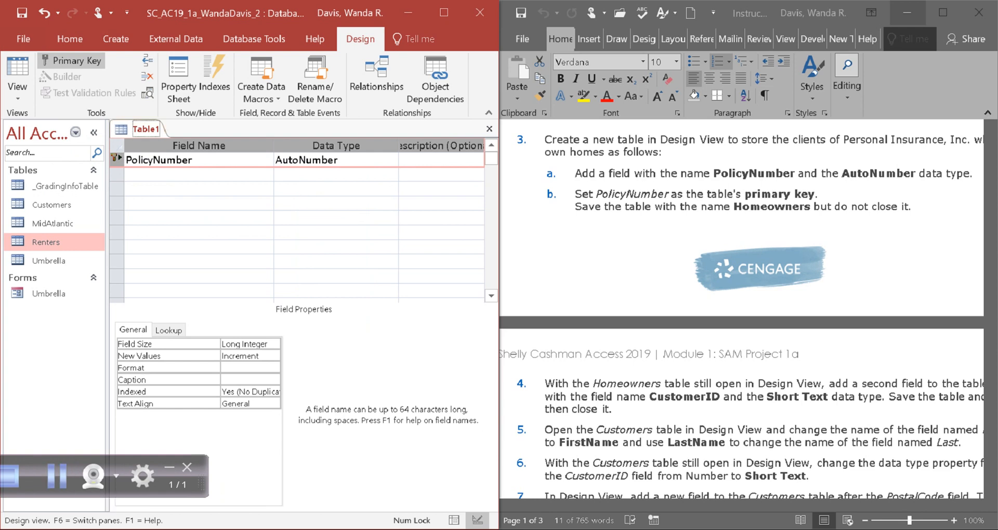
{"action": "right_click", "coordinate": [147, 129]}
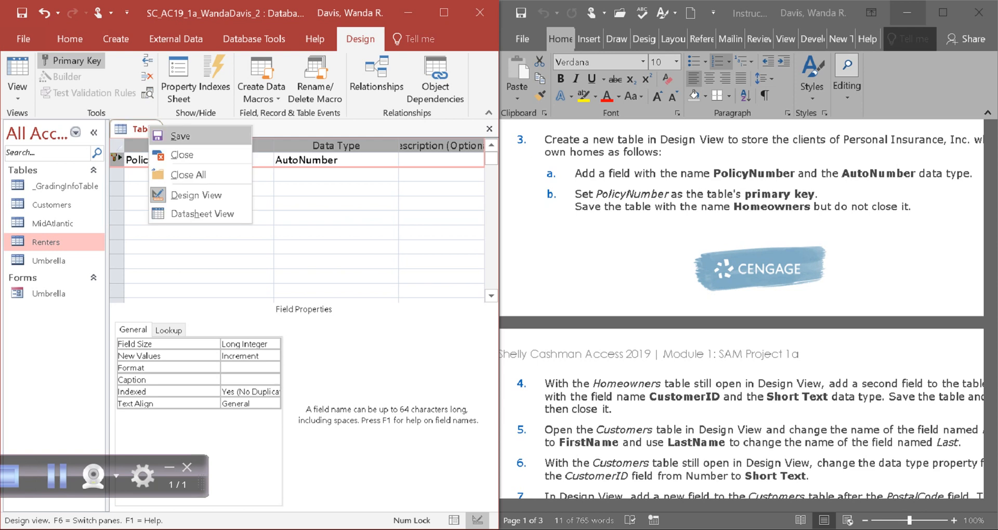
{"action": "left_click", "coordinate": [180, 136]}
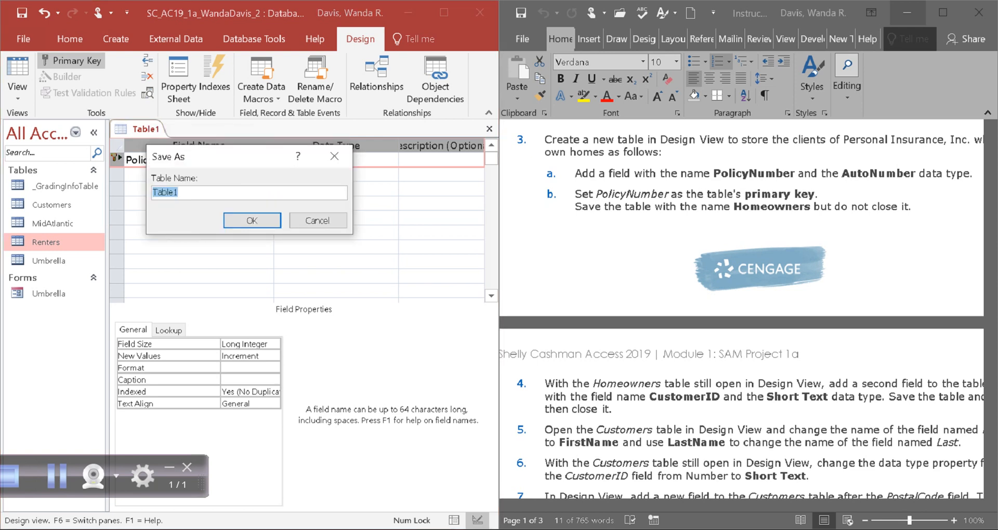
{"action": "type", "text": "Homew"}
{"action": "key", "text": "BackSpace"}
{"action": "type", "text": "owners"}
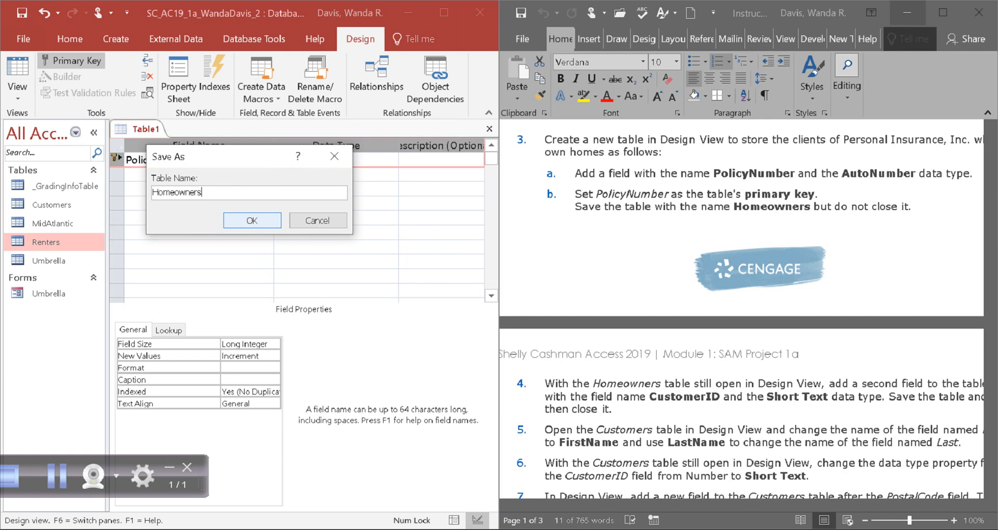
{"action": "left_click", "coordinate": [252, 221]}
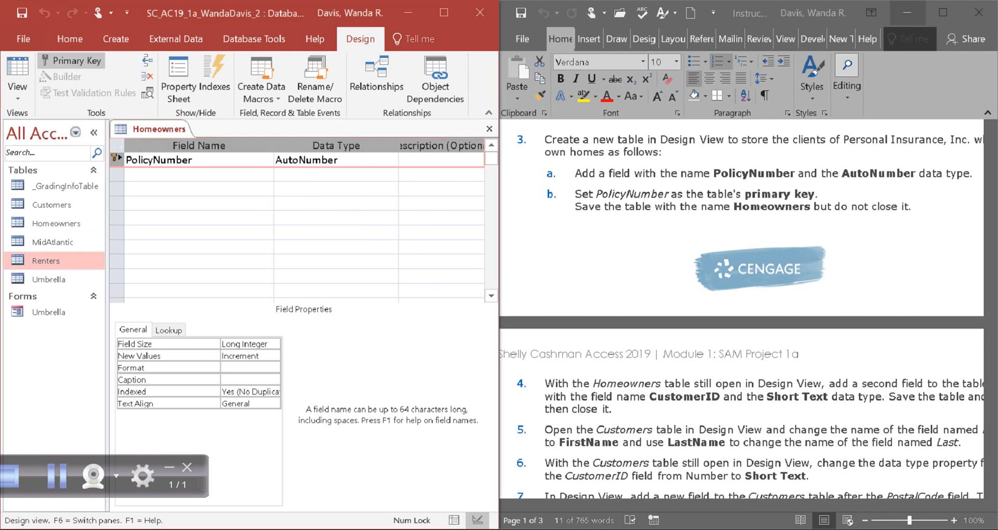
Step: Add a second field named CustomerID with the Short Text data type to the Homeowners table
{"action": "scroll", "coordinate": [741, 312], "scroll_direction": "down", "scroll_amount": 5}
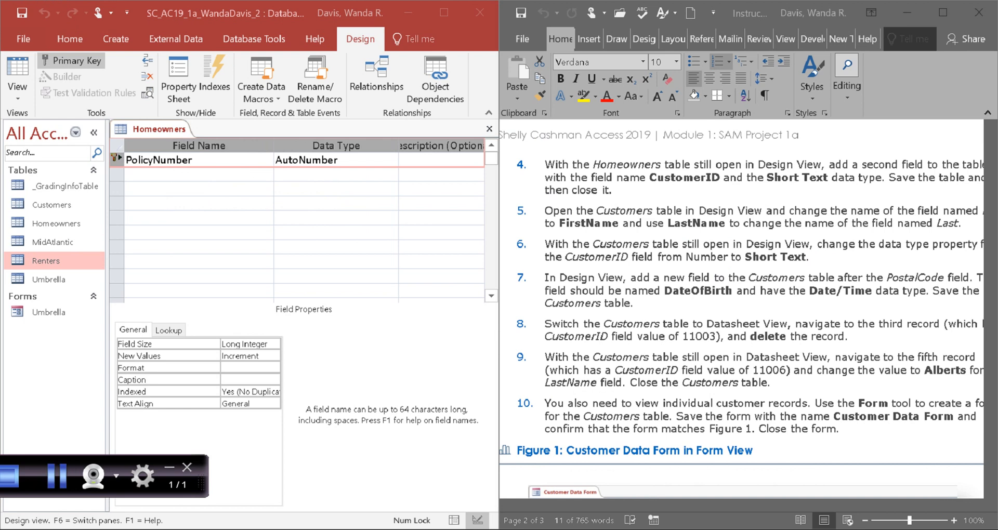
{"action": "left_click", "coordinate": [199, 175]}
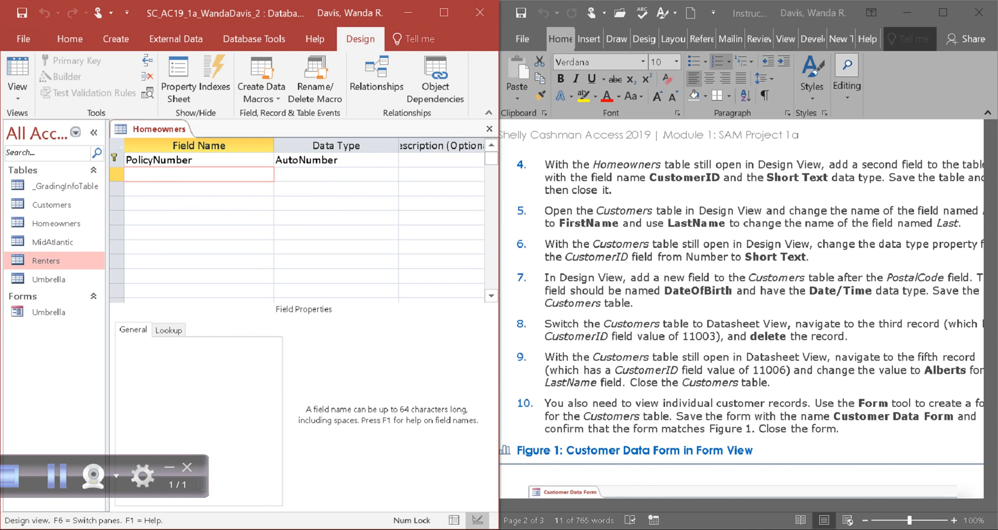
{"action": "type", "text": "CustomerID"}
{"action": "key", "text": "Tab"}
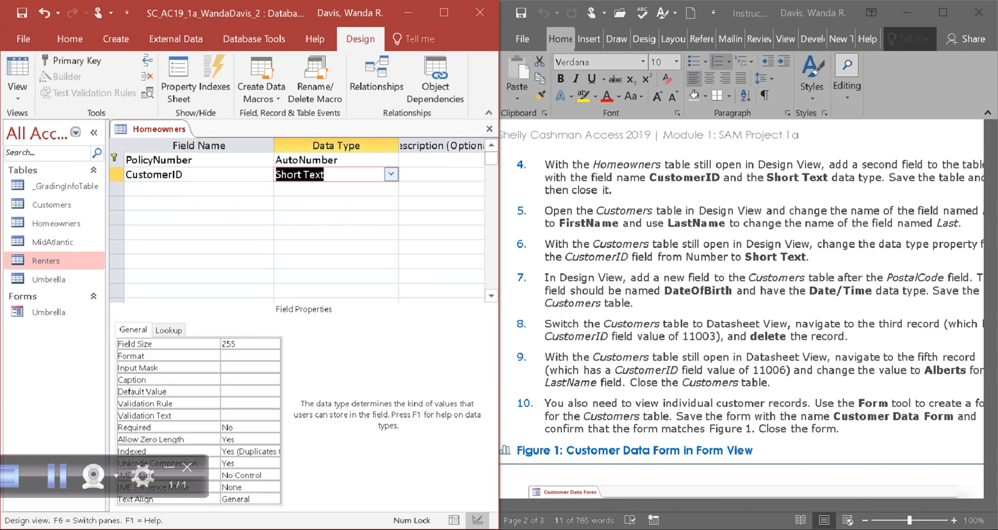
{"action": "left_click", "coordinate": [391, 174]}
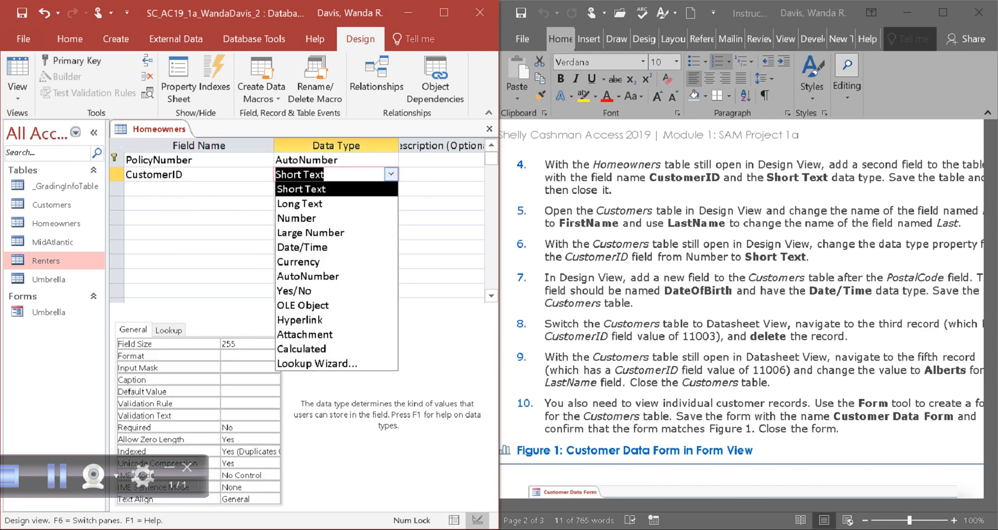
{"action": "left_click", "coordinate": [332, 190]}
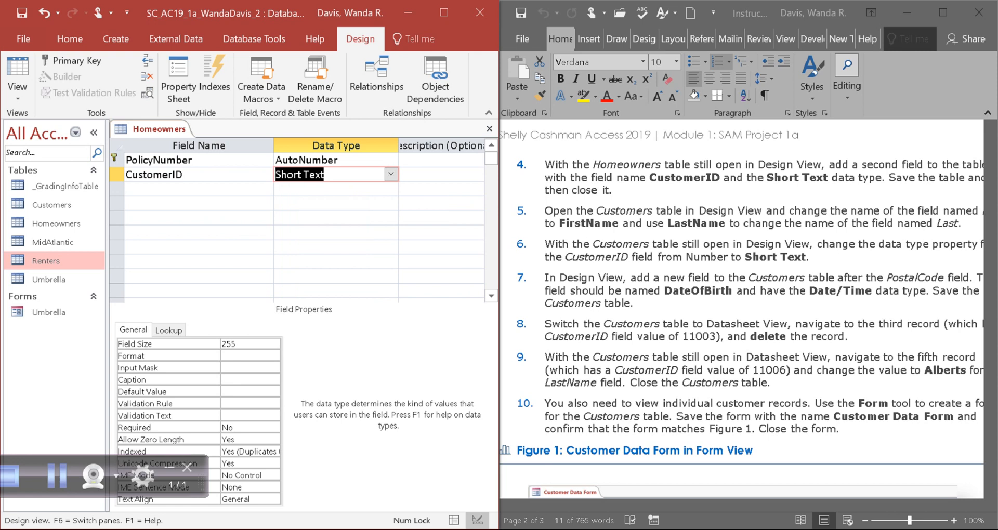
Step: Save the Homeowners table and close it
{"action": "left_click", "coordinate": [729, 506]}
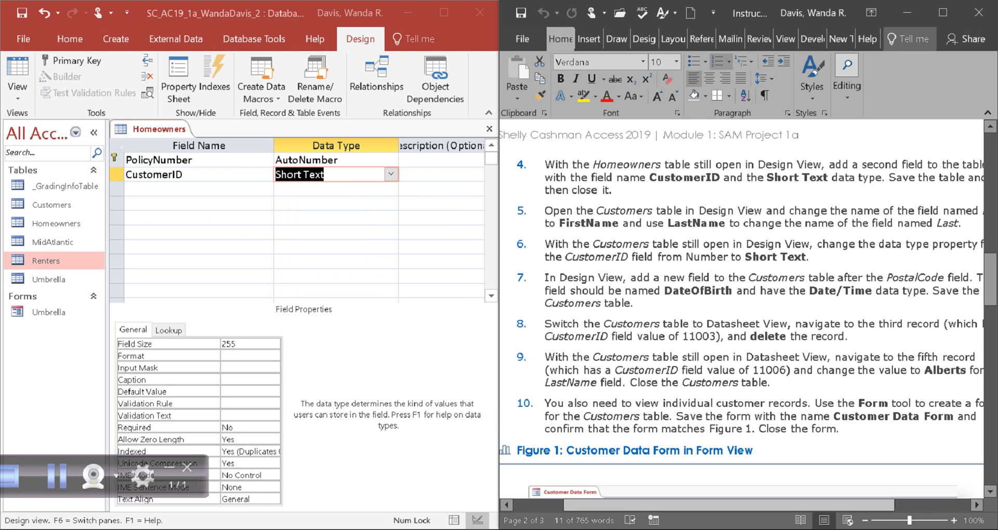
{"action": "mouse_move", "coordinate": [729, 506]}
{"action": "left_mouse_down"}
{"action": "mouse_move", "coordinate": [754, 505]}
{"action": "mouse_move", "coordinate": [730, 505]}
{"action": "left_mouse_up"}
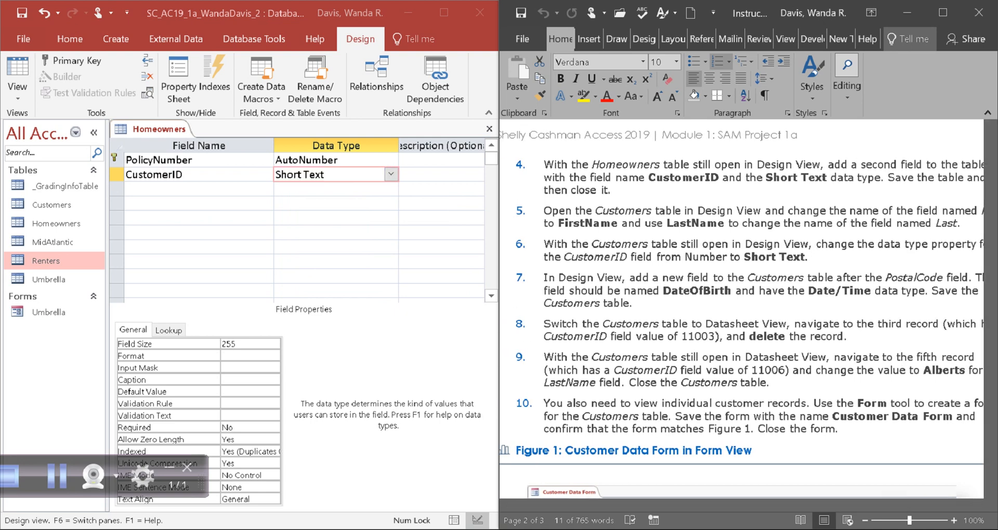
{"action": "left_click", "coordinate": [159, 129]}
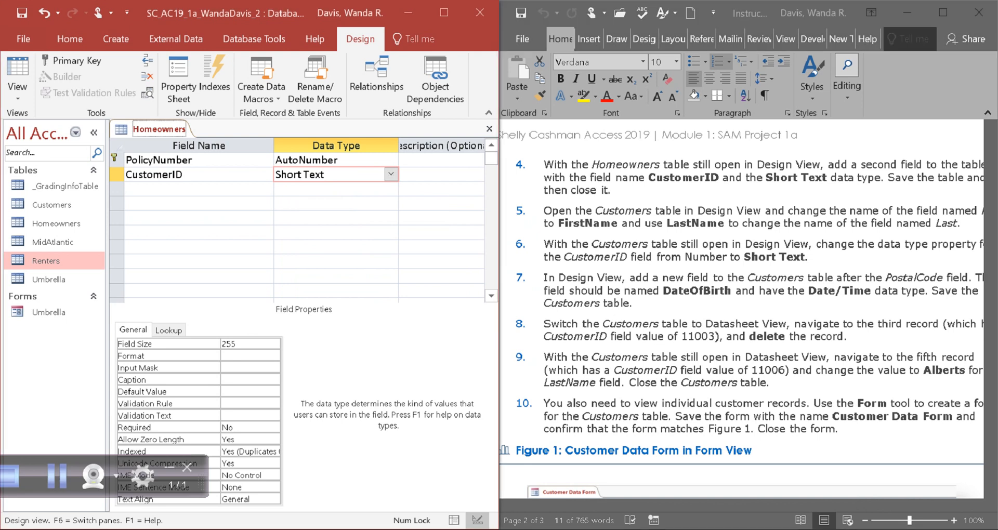
{"action": "right_click", "coordinate": [169, 130]}
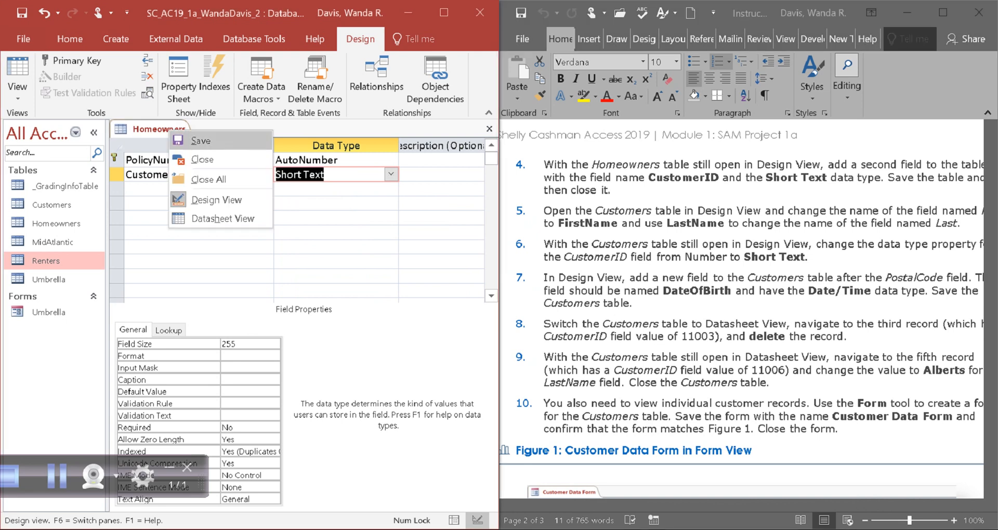
{"action": "left_click", "coordinate": [200, 140]}
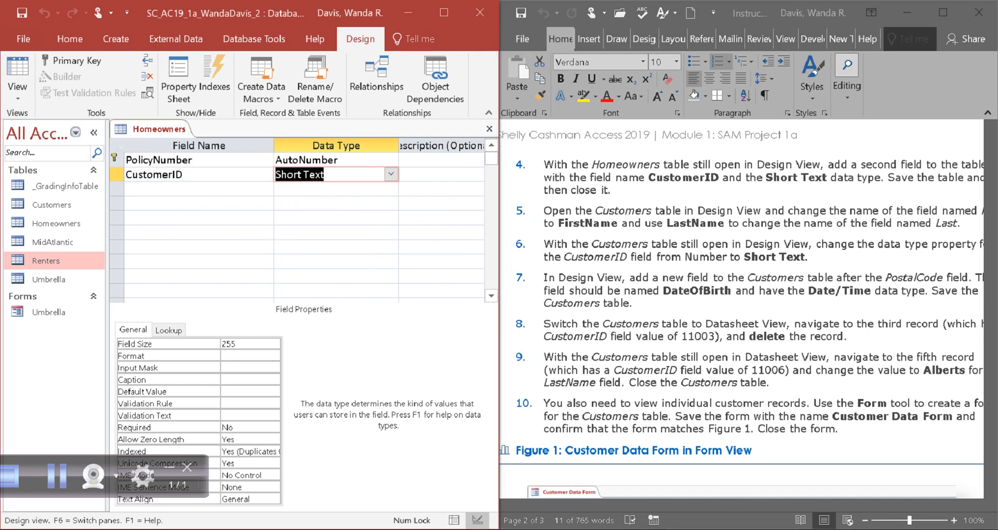
{"action": "right_click", "coordinate": [173, 129]}
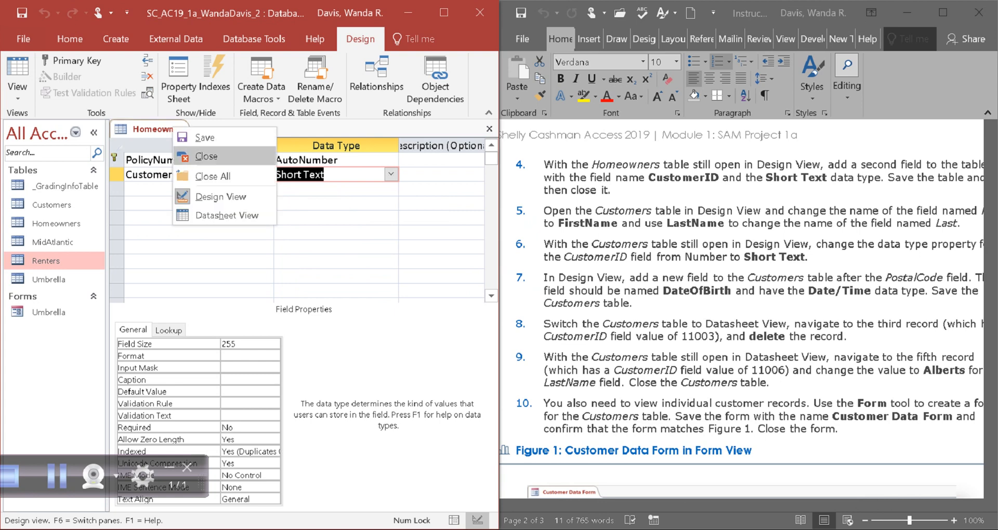
{"action": "left_click", "coordinate": [206, 156]}
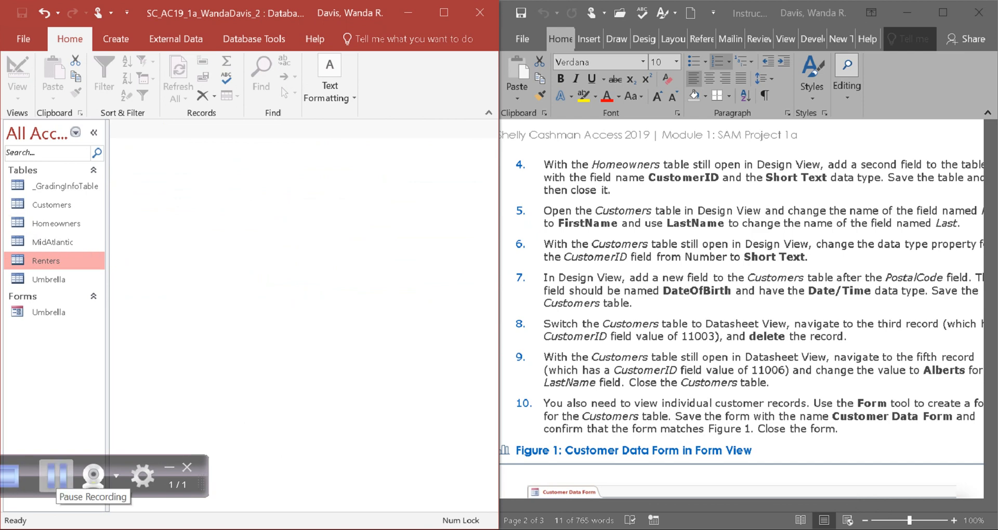
Step: Open the Customers table in Design View
{"action": "left_click", "coordinate": [56, 475]}
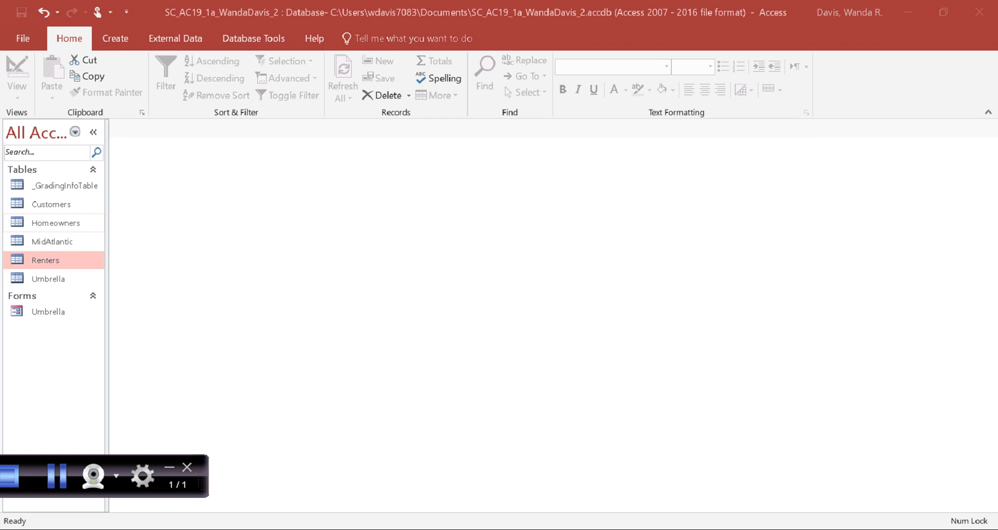
{"action": "left_click", "coordinate": [50, 205]}
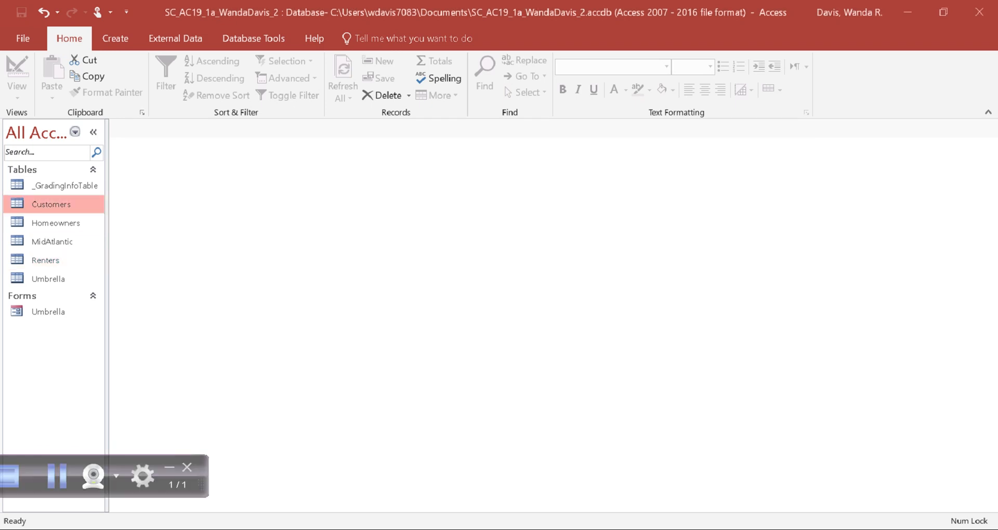
{"action": "right_click", "coordinate": [45, 206]}
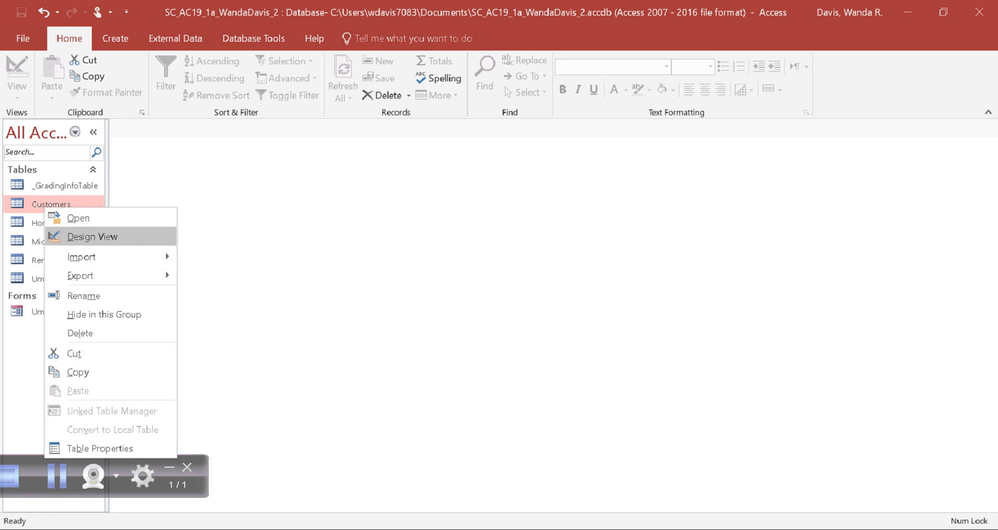
{"action": "left_click", "coordinate": [92, 237]}
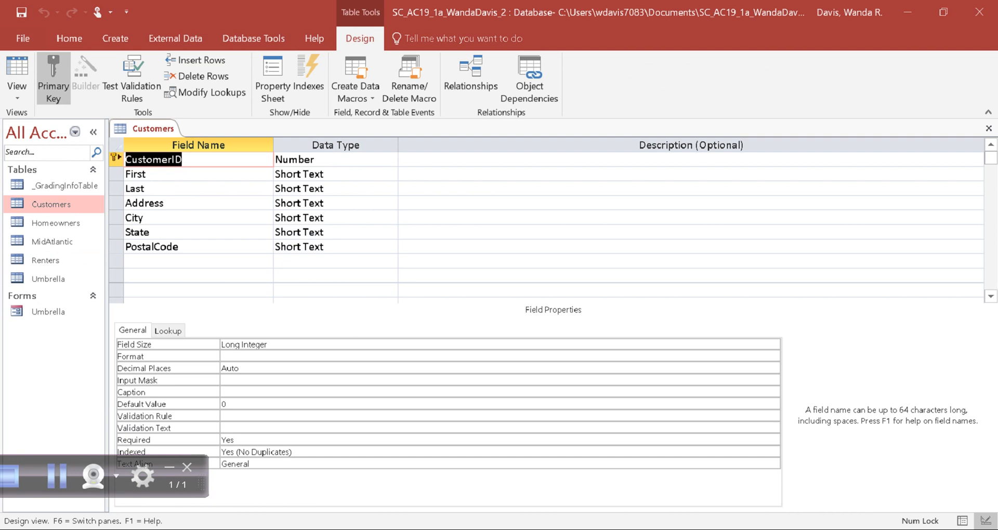
{"action": "left_click", "coordinate": [17, 93]}
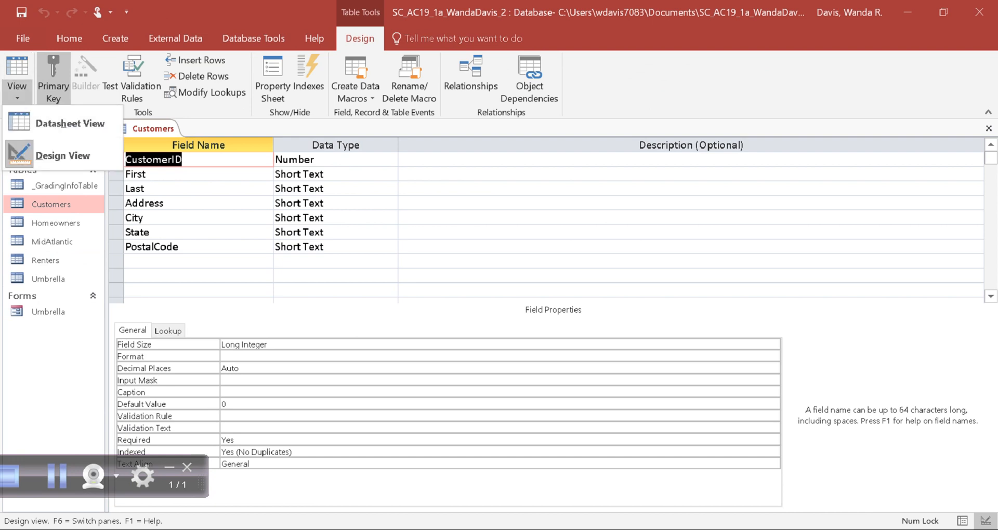
{"action": "key", "text": "Escape"}
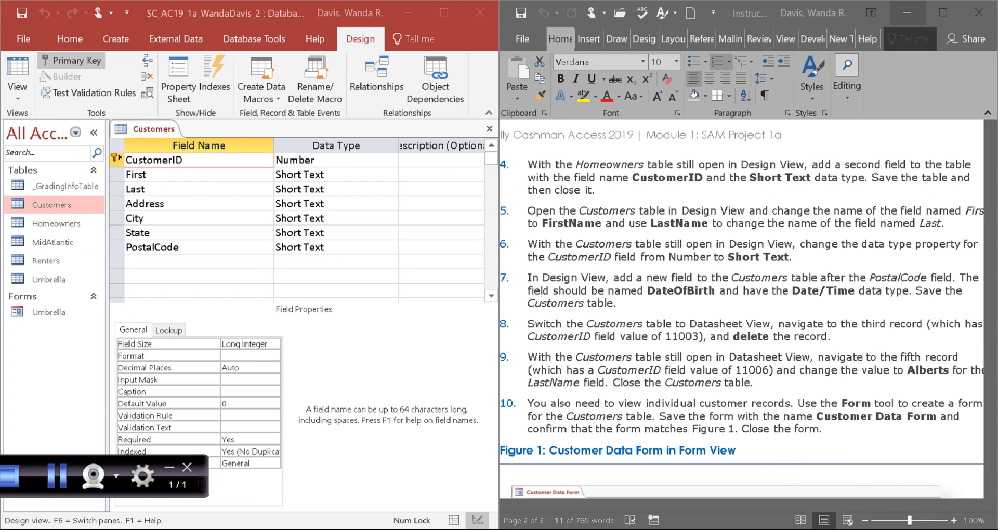
Step: Rename the First field to FirstName and the Last field to LastName in the Customers table
{"action": "left_click", "coordinate": [148, 175]}
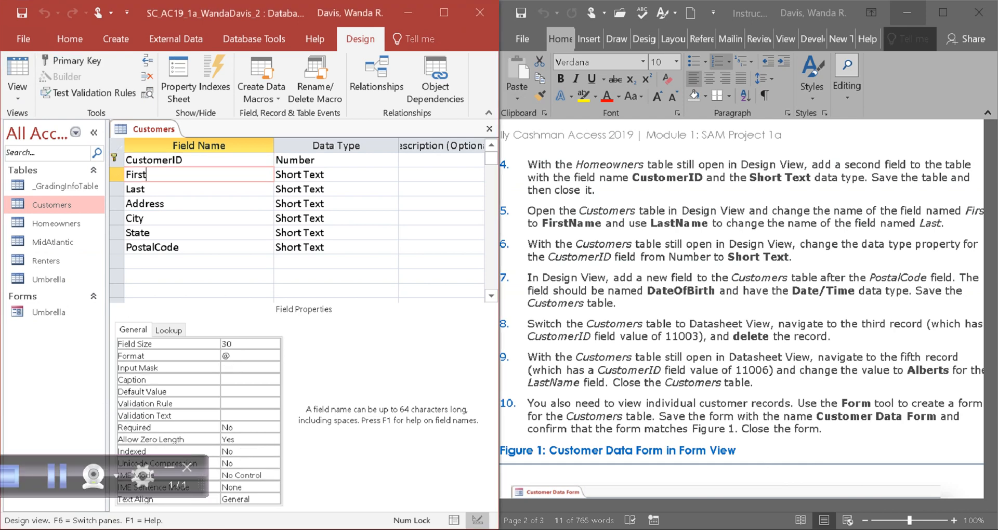
{"action": "type", "text": "Name"}
{"action": "left_click", "coordinate": [147, 189]}
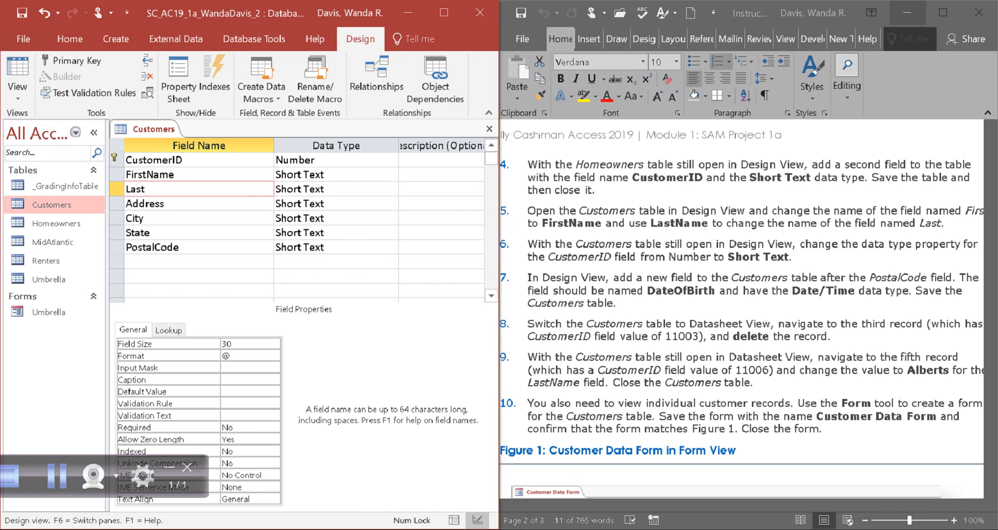
{"action": "type", "text": "Name"}
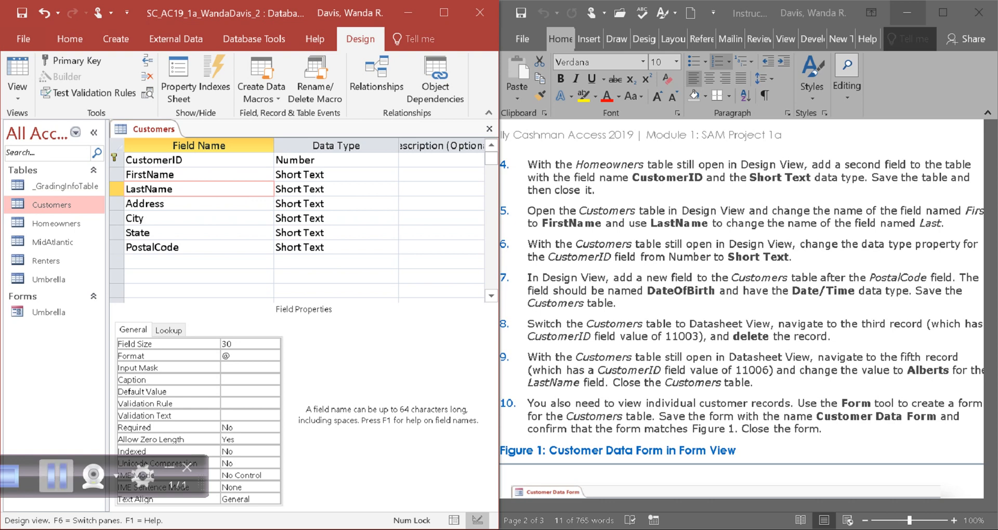
{"action": "left_click", "coordinate": [56, 476]}
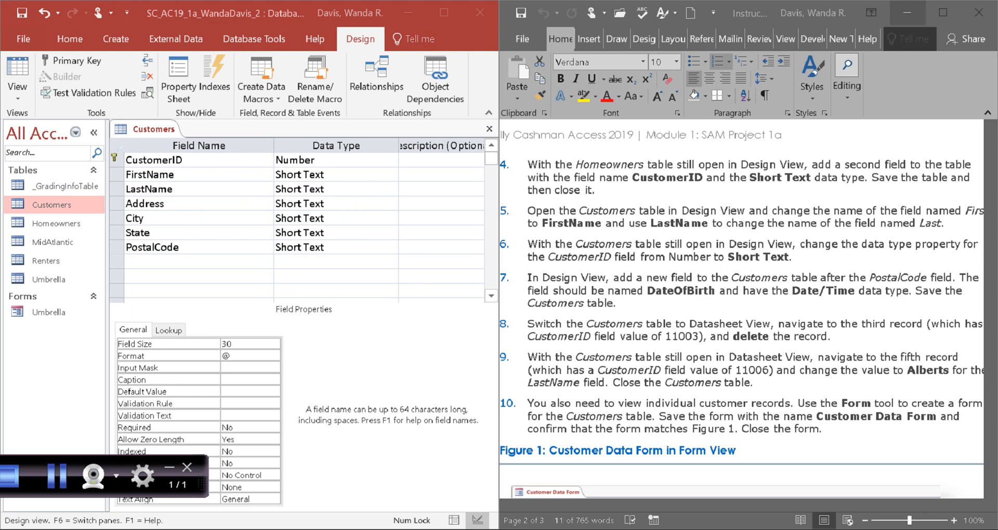
Step: Change the data type of the CustomerID field in the Customers table to Short Text
{"action": "left_click", "coordinate": [314, 159]}
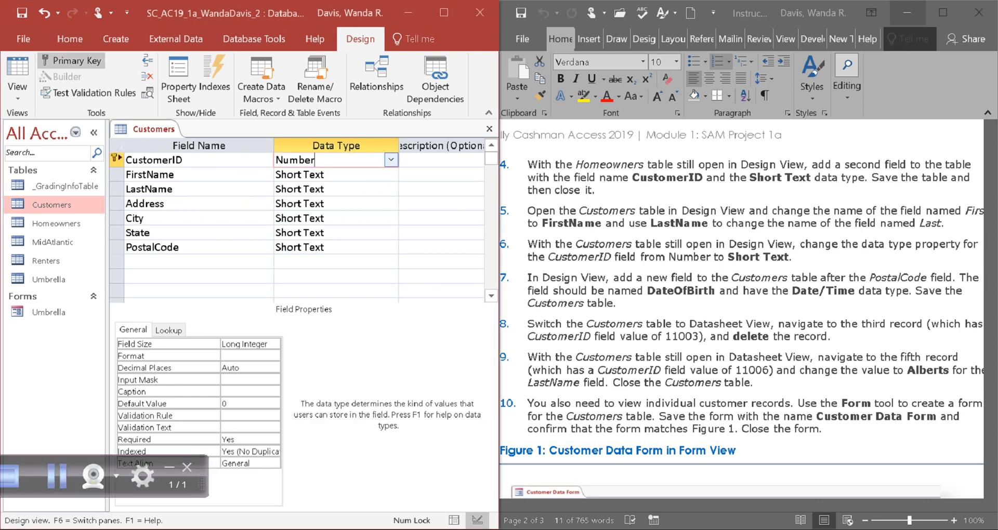
{"action": "left_click", "coordinate": [390, 159]}
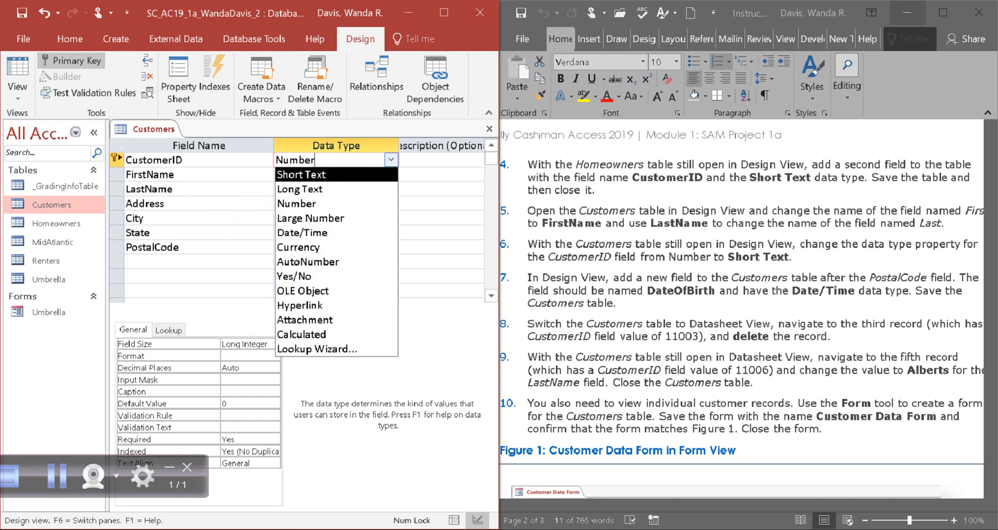
{"action": "key", "text": "Return"}
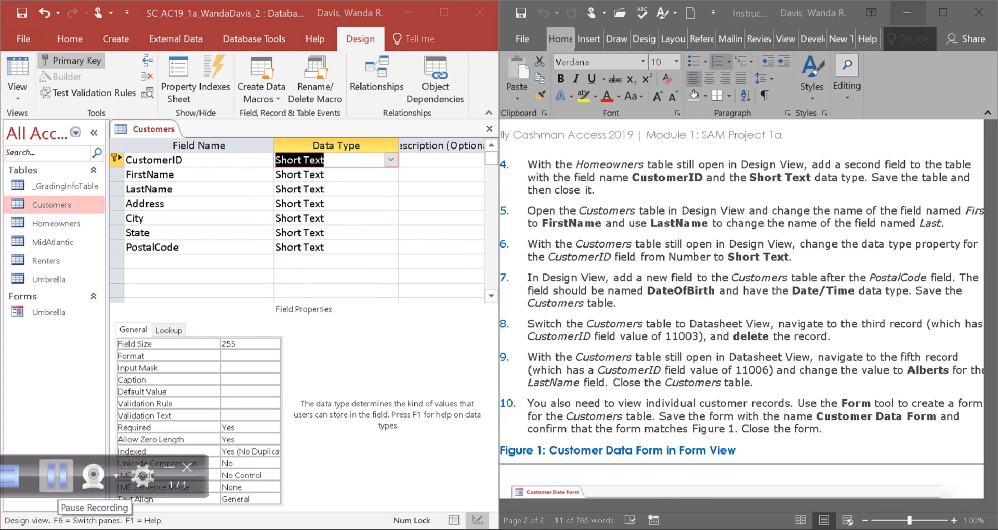
{"action": "left_click", "coordinate": [57, 489]}
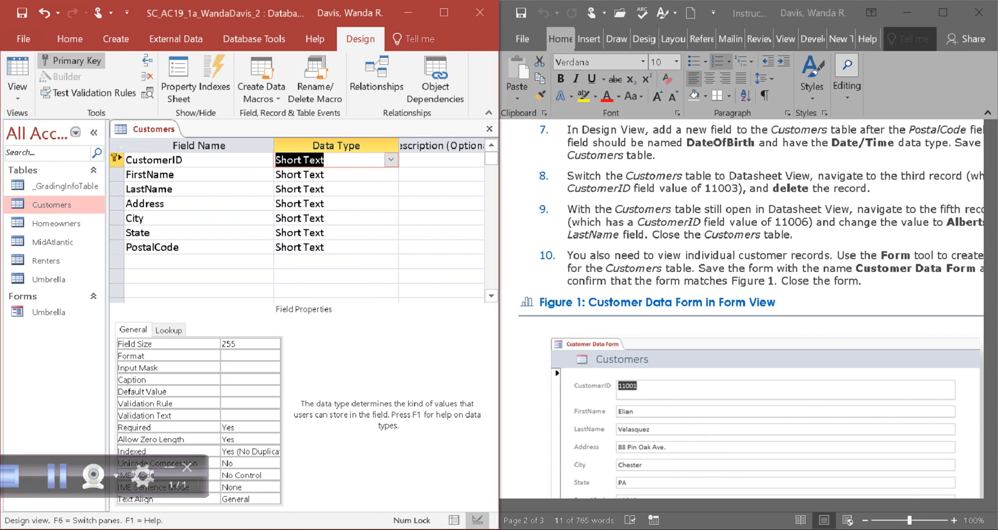
Step: Read the instruction for adding a field to the Customers table and review the naming of its existing fields
{"action": "left_click", "coordinate": [18, 92]}
{"action": "left_click", "coordinate": [62, 156]}
{"action": "key", "text": "alt+Tab"}
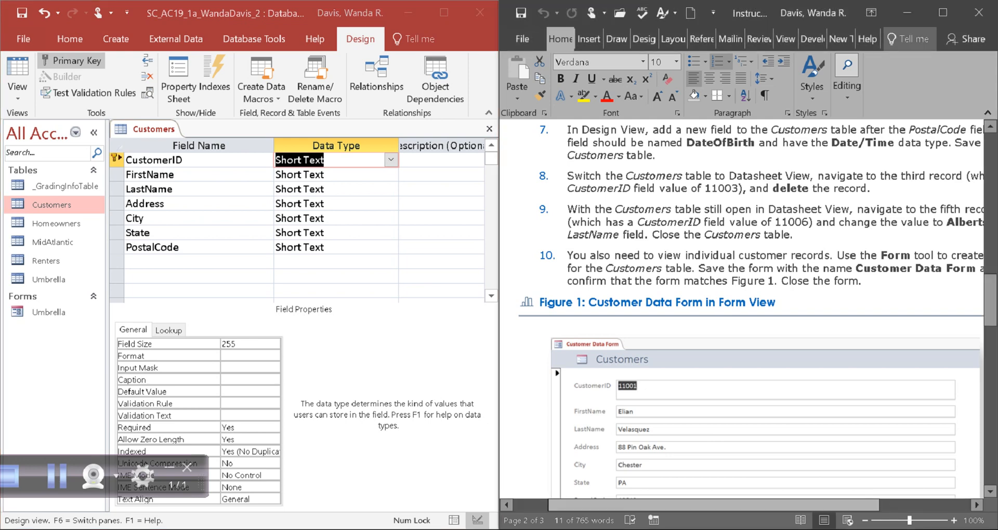
{"action": "scroll", "coordinate": [743, 318], "scroll_direction": "right", "scroll_amount": 3}
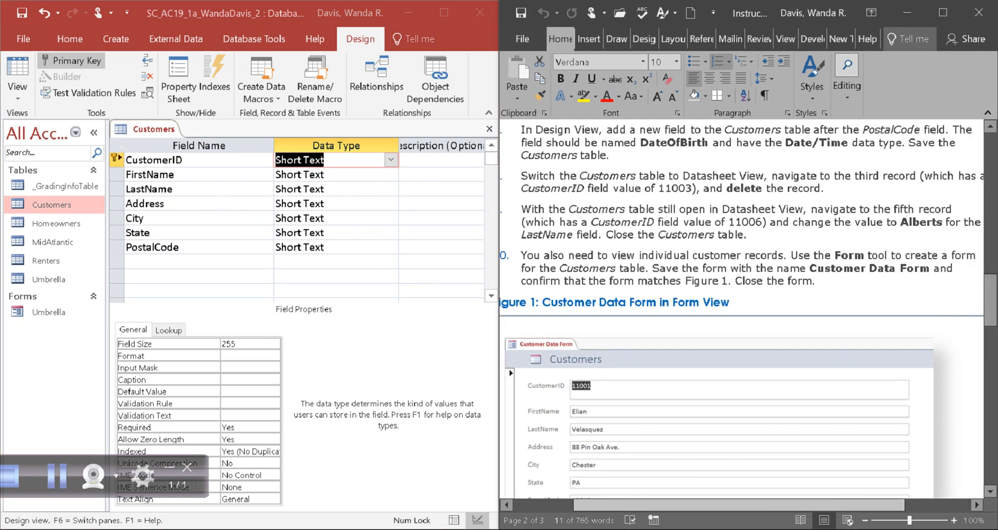
{"action": "scroll", "coordinate": [742, 318], "scroll_direction": "left", "scroll_amount": 5}
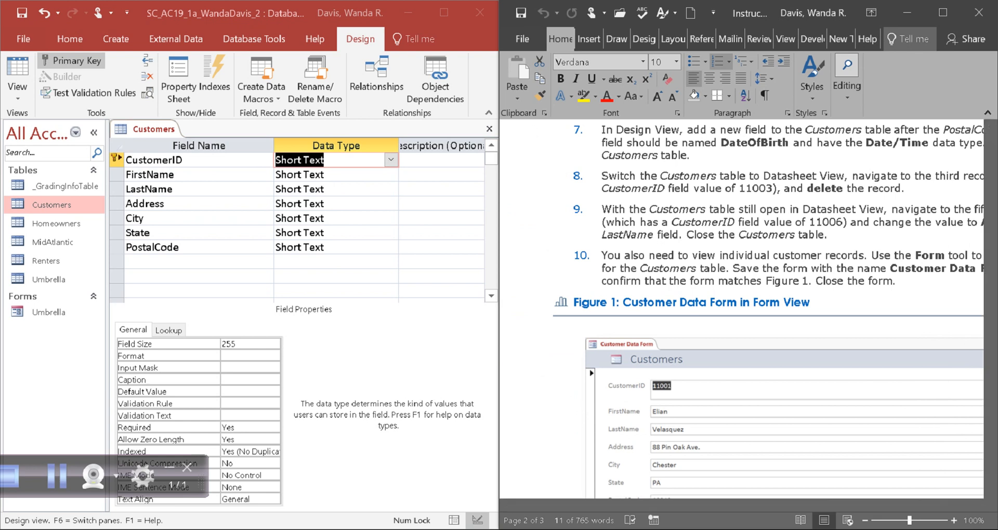
{"action": "left_click", "coordinate": [198, 262]}
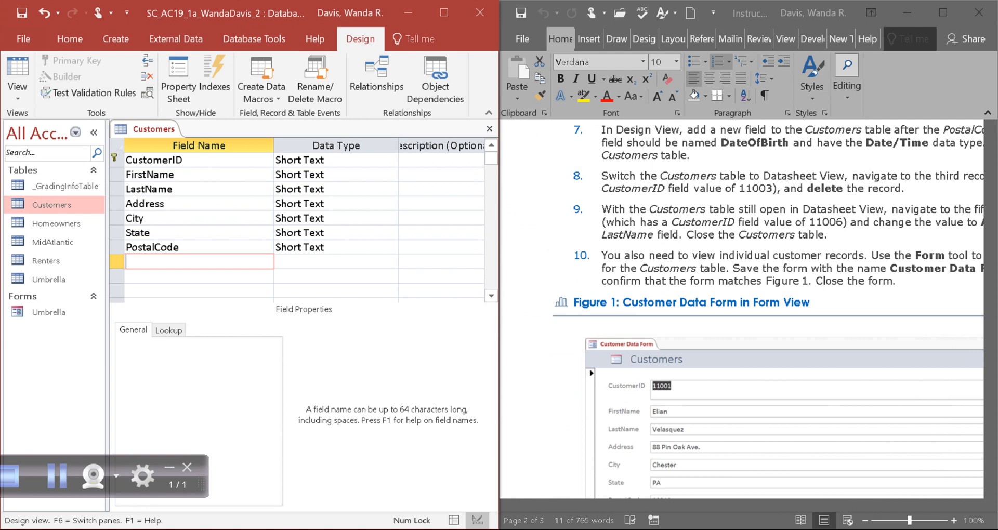
{"action": "left_click_drag", "start_coordinate": [184, 160], "coordinate": [126, 189]}
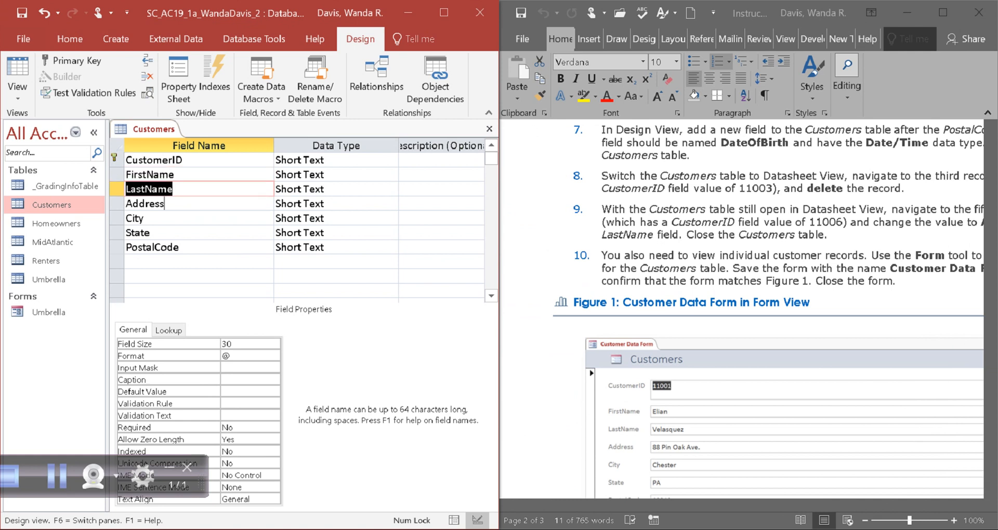
{"action": "mouse_move", "coordinate": [165, 203]}
{"action": "left_mouse_down"}
{"action": "mouse_move", "coordinate": [126, 203]}
{"action": "mouse_move", "coordinate": [126, 247]}
{"action": "left_mouse_up"}
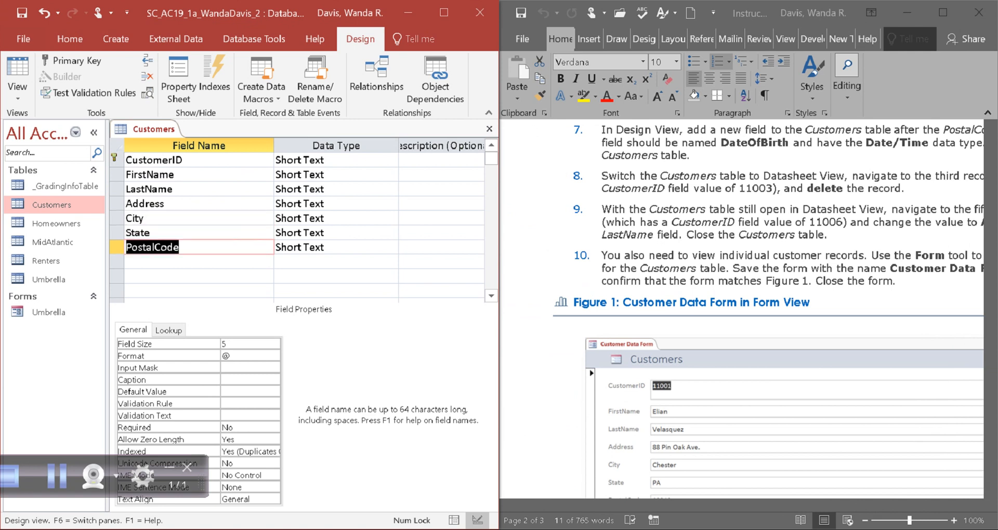
{"action": "left_click", "coordinate": [165, 203]}
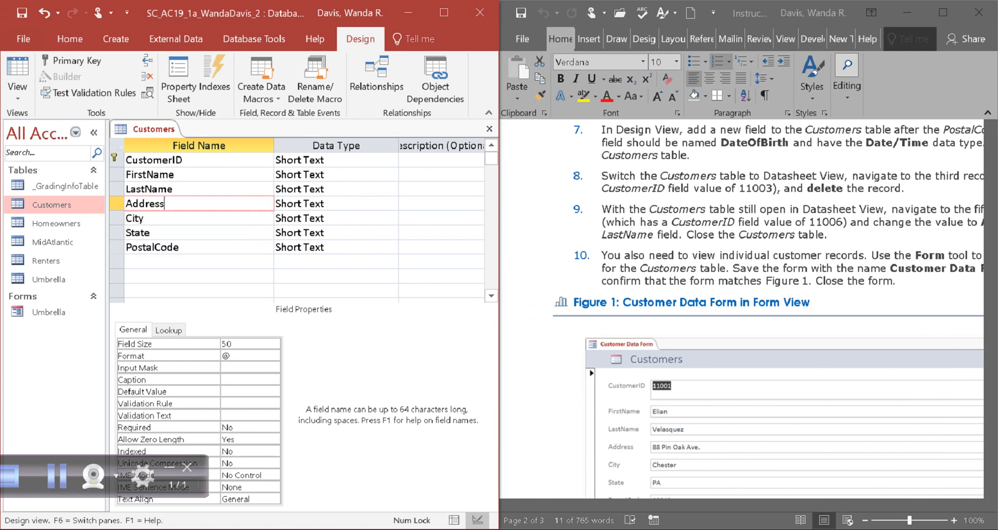
Step: Add a field named DateOfBirth with the Date/Time data type after PostalCode in the Customers table
{"action": "left_click", "coordinate": [151, 262]}
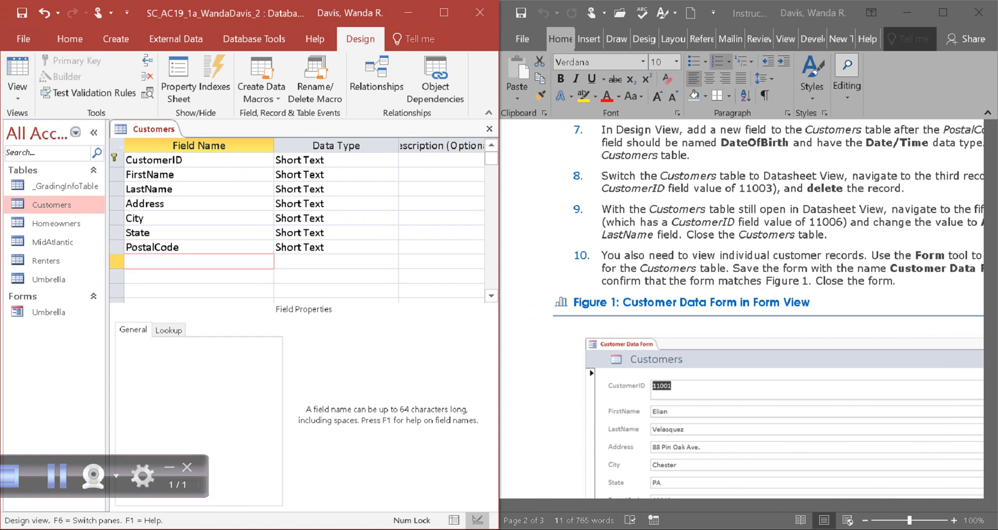
{"action": "type", "text": "DateOf"}
{"action": "type", "text": "Birth"}
{"action": "key", "text": "Tab"}
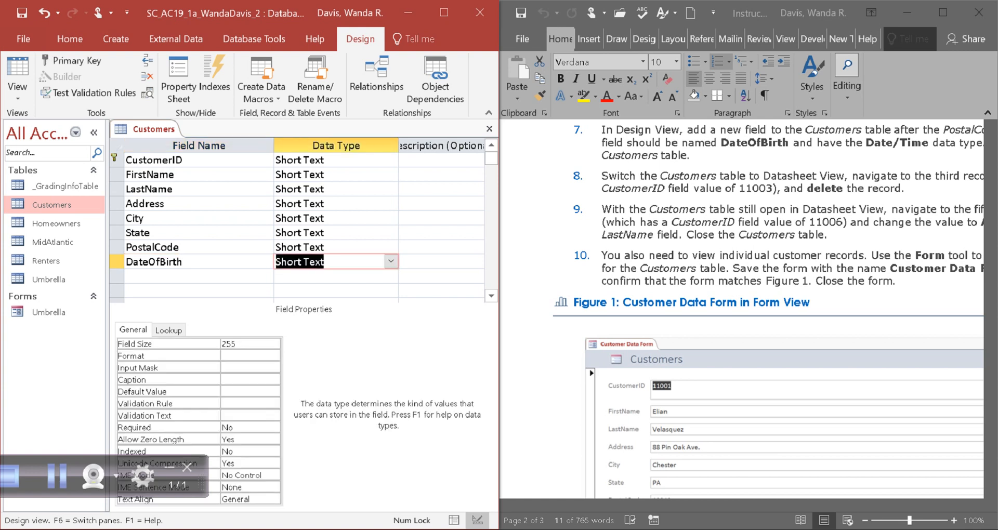
{"action": "key", "text": "alt+Down"}
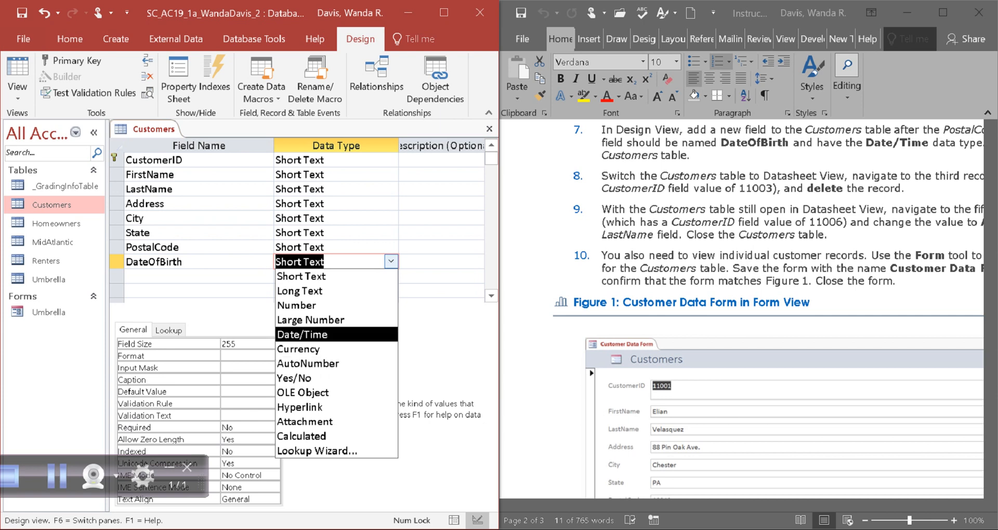
{"action": "key", "text": "Return"}
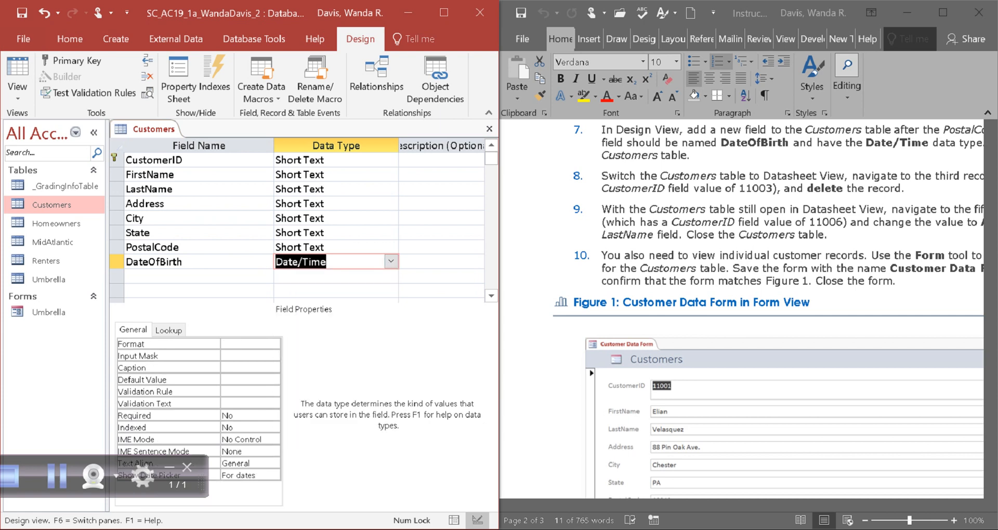
Step: Check the remaining part of instruction 7 and save the Customers table
{"action": "key", "text": "alt+Tab"}
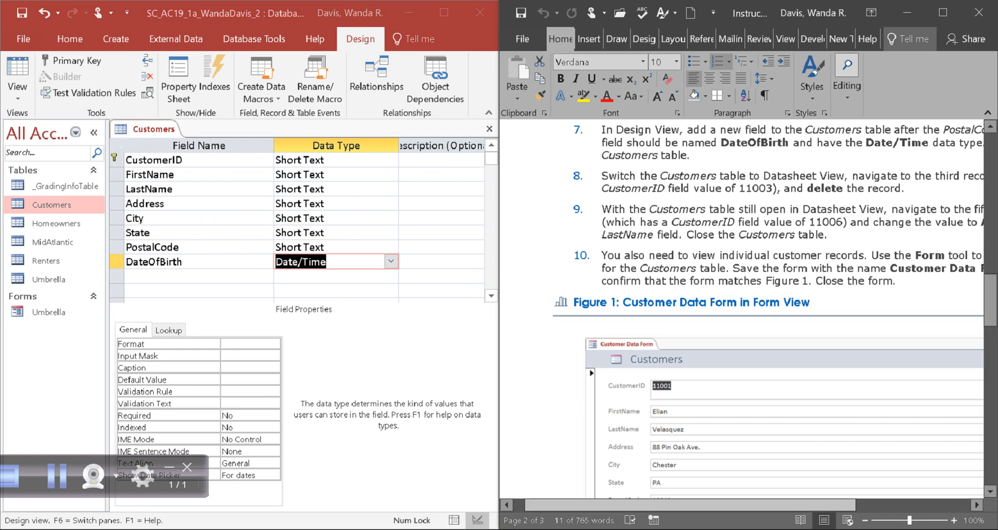
{"action": "left_click_drag", "start_coordinate": [691, 505], "coordinate": [723, 505]}
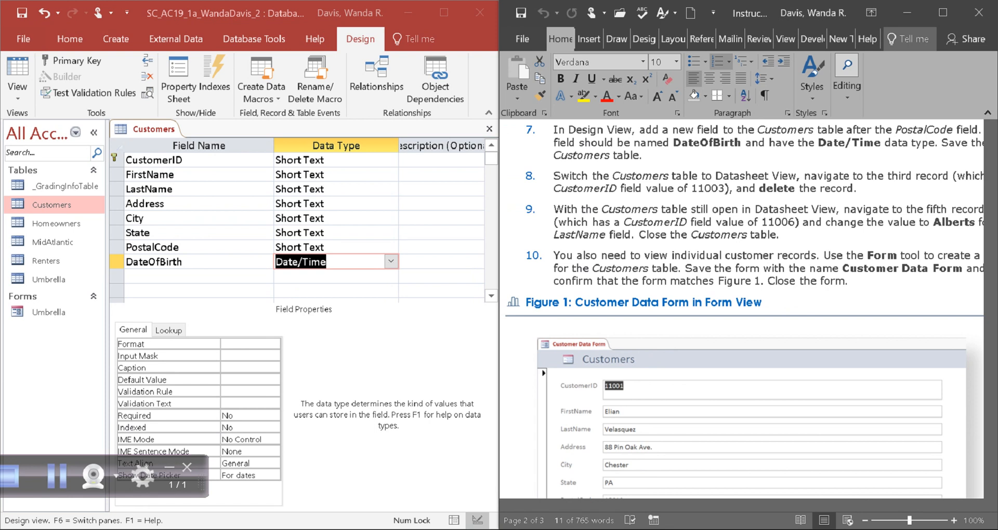
{"action": "left_click", "coordinate": [154, 129]}
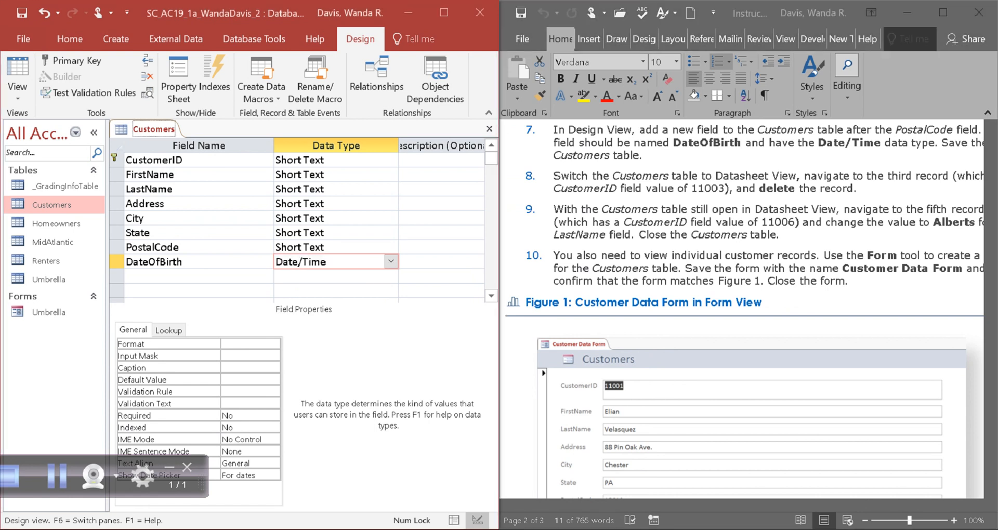
{"action": "right_click", "coordinate": [149, 127]}
{"action": "left_click", "coordinate": [178, 134]}
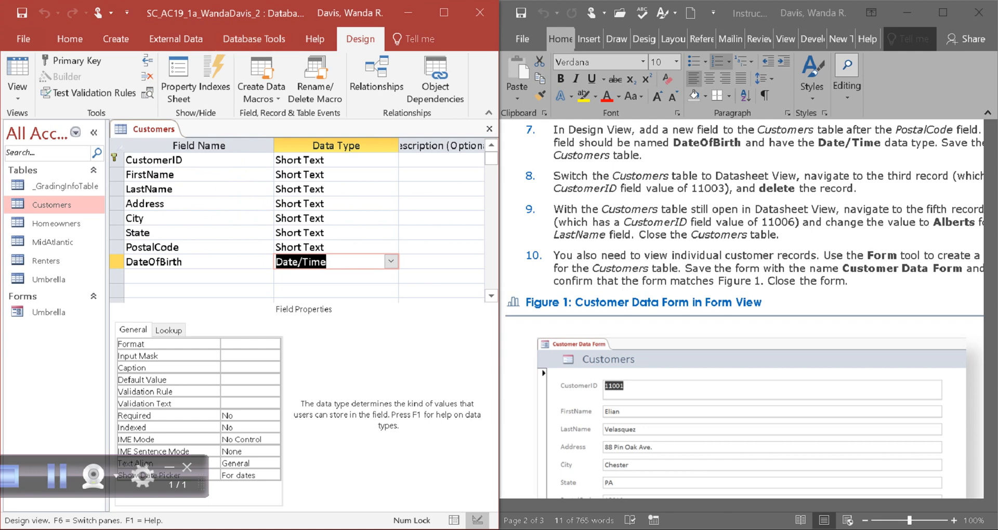
Step: Switch the Customers table to Datasheet View and maximize the Access window to show all its columns
{"action": "left_click", "coordinate": [17, 92]}
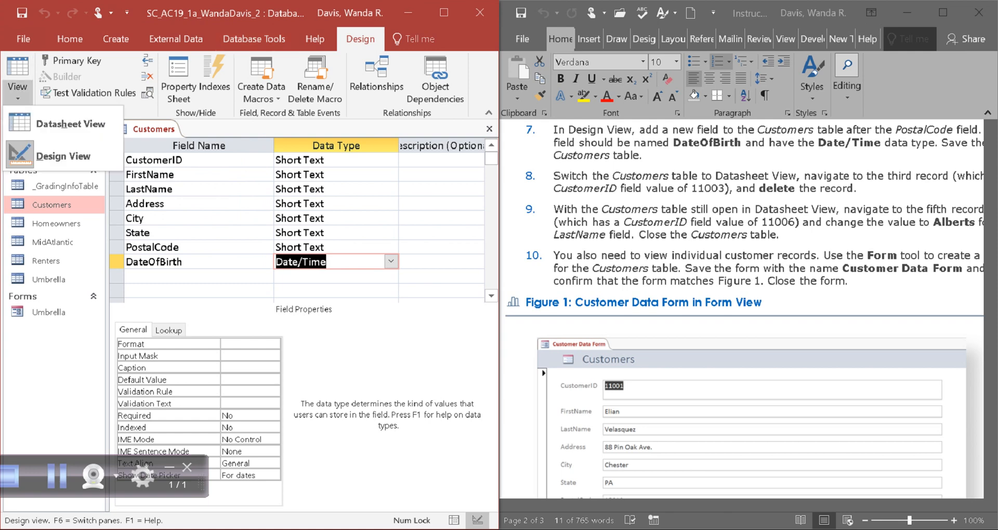
{"action": "left_click", "coordinate": [70, 124]}
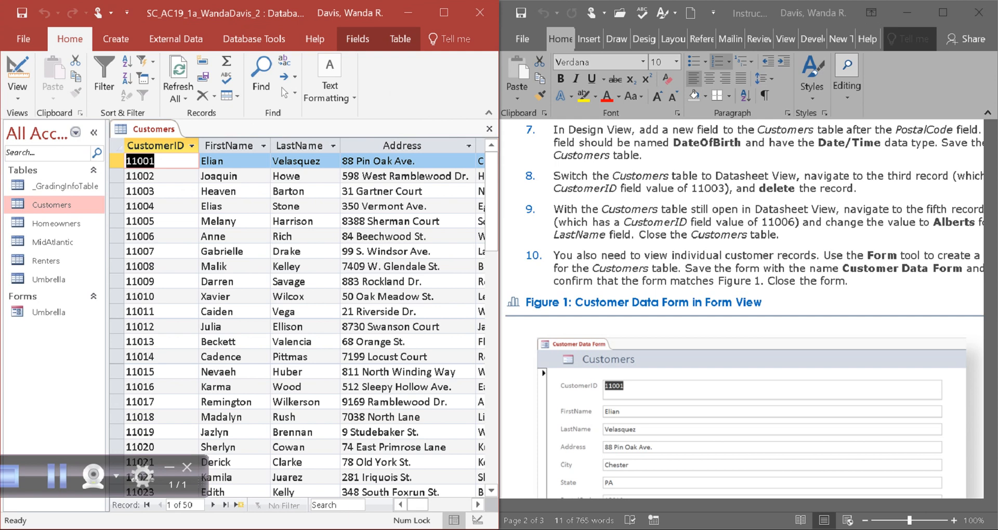
{"action": "left_click", "coordinate": [444, 12]}
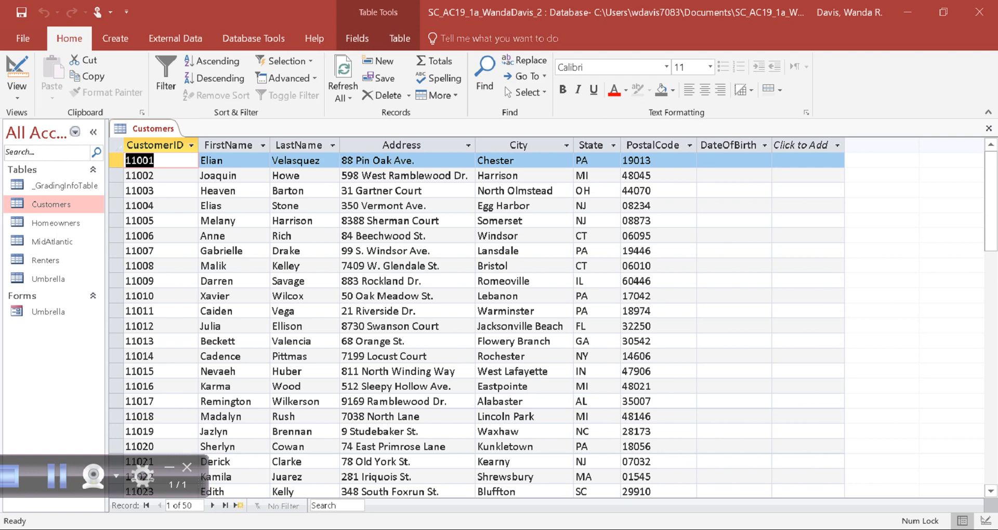
Step: Switch the Customers table to Design View and return it to Datasheet View
{"action": "left_click", "coordinate": [17, 86]}
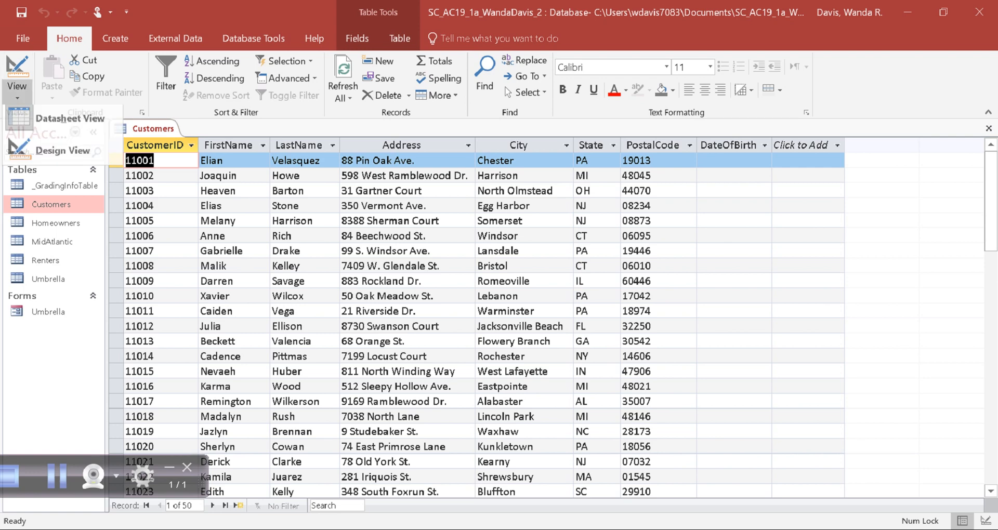
{"action": "left_click", "coordinate": [63, 155]}
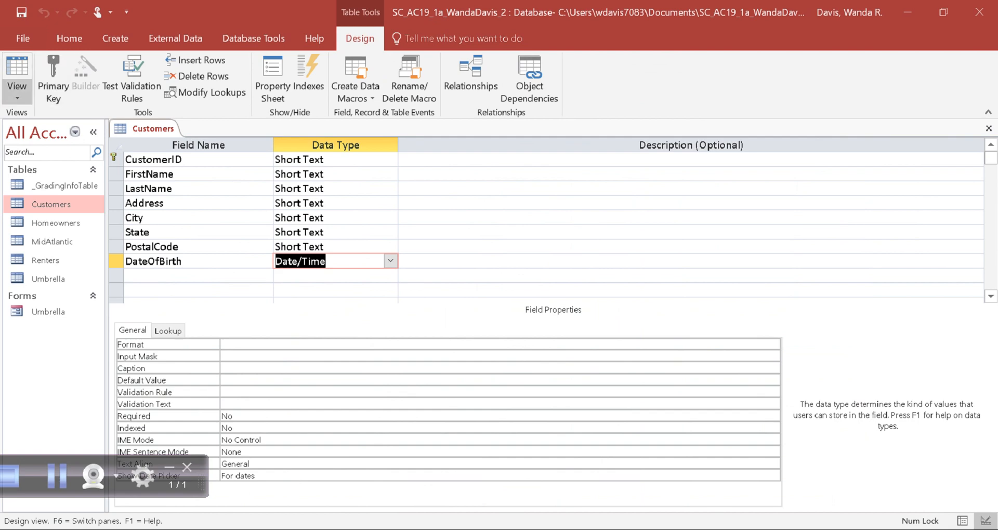
{"action": "left_click", "coordinate": [16, 93]}
{"action": "left_click", "coordinate": [70, 123]}
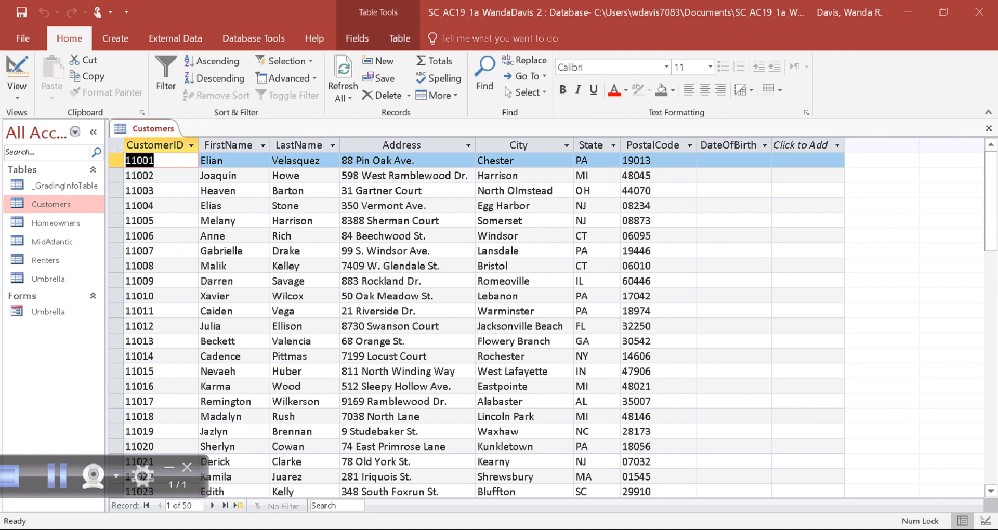
Step: Examine the Customers datasheet by selecting the CustomerID, FirstName and LastName columns and the first three records in turn
{"action": "left_click", "coordinate": [56, 476]}
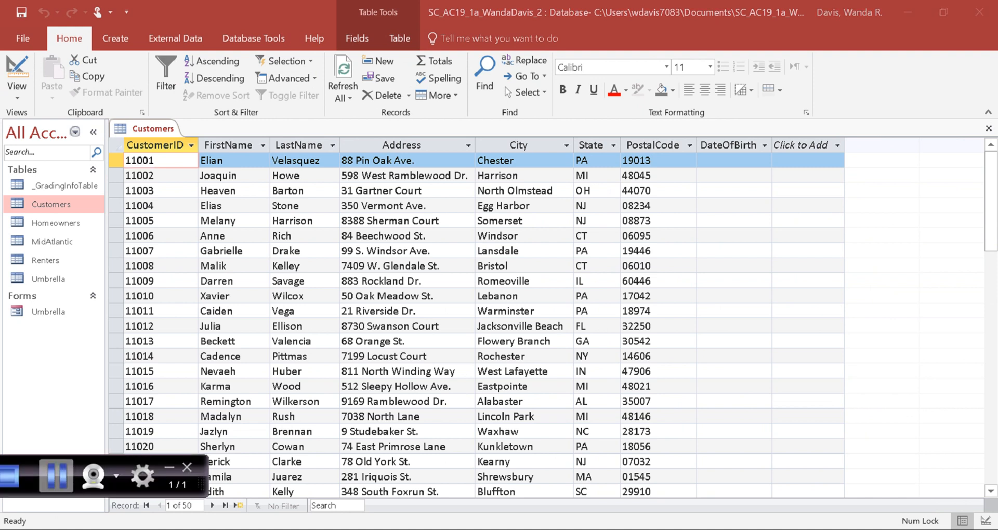
{"action": "left_click", "coordinate": [155, 145]}
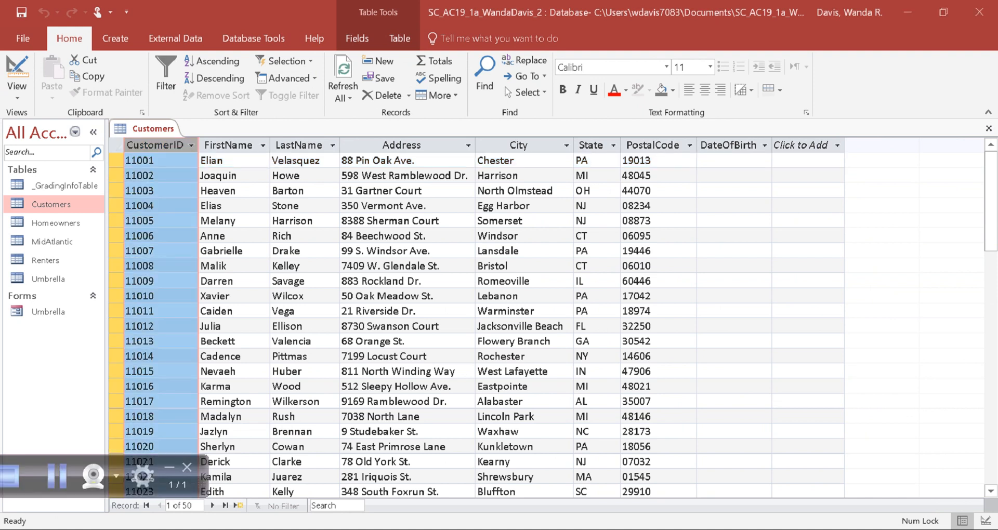
{"action": "left_click", "coordinate": [228, 146]}
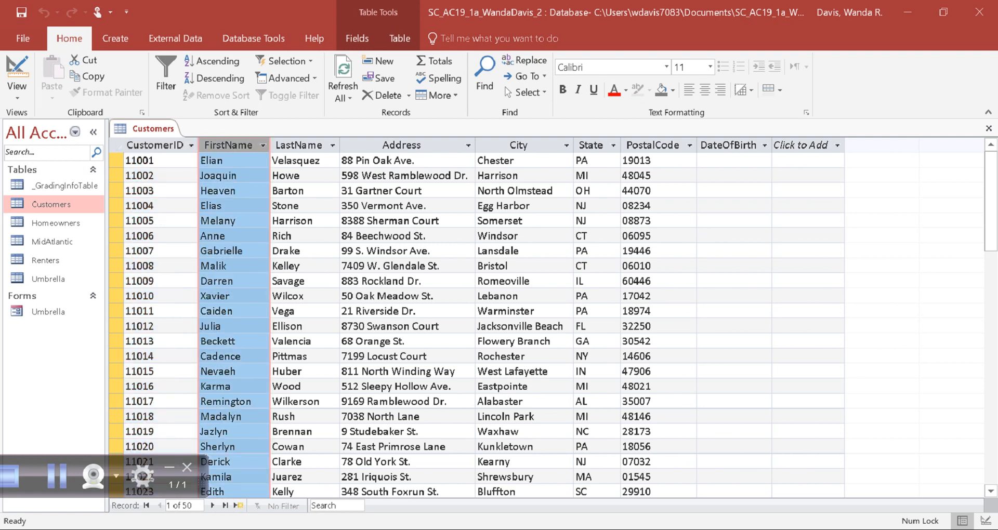
{"action": "left_click", "coordinate": [299, 145]}
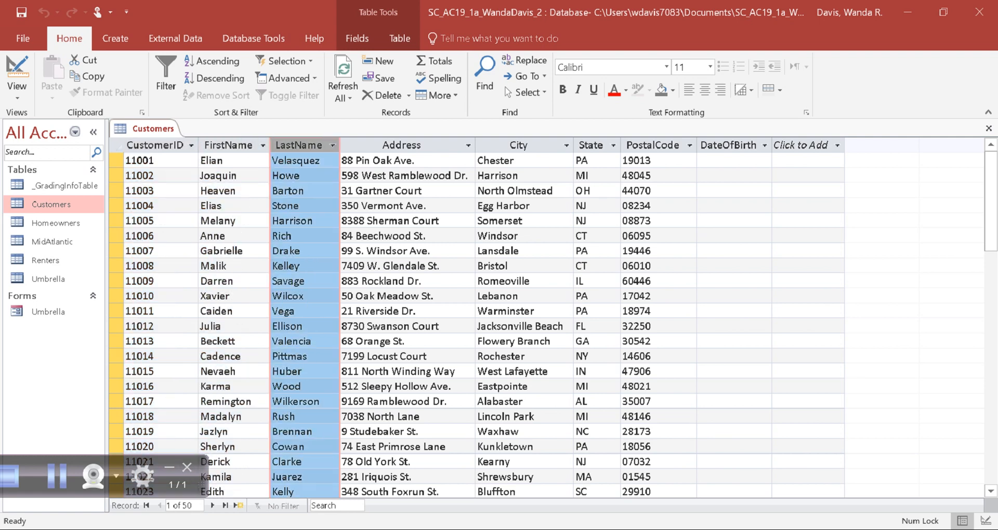
{"action": "left_click", "coordinate": [116, 160]}
{"action": "left_click", "coordinate": [116, 176]}
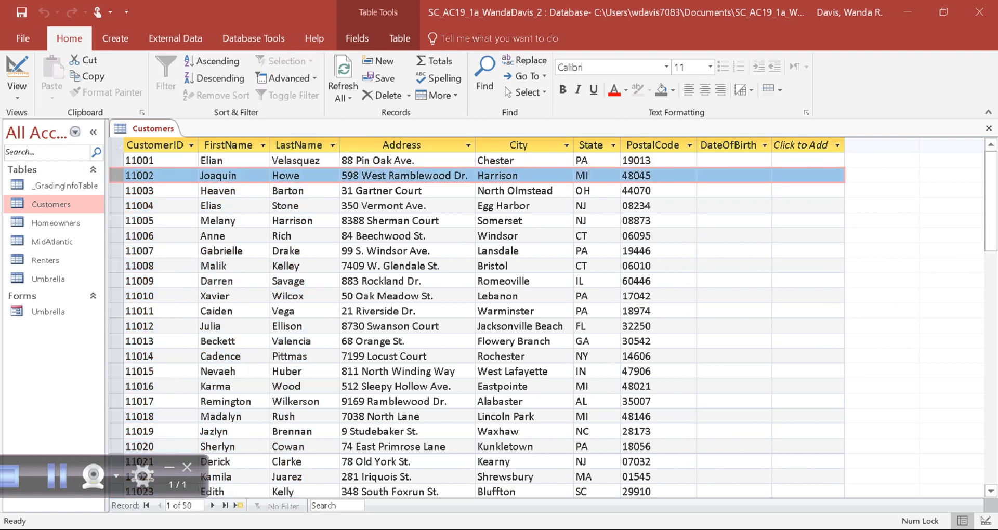
{"action": "left_click", "coordinate": [116, 190]}
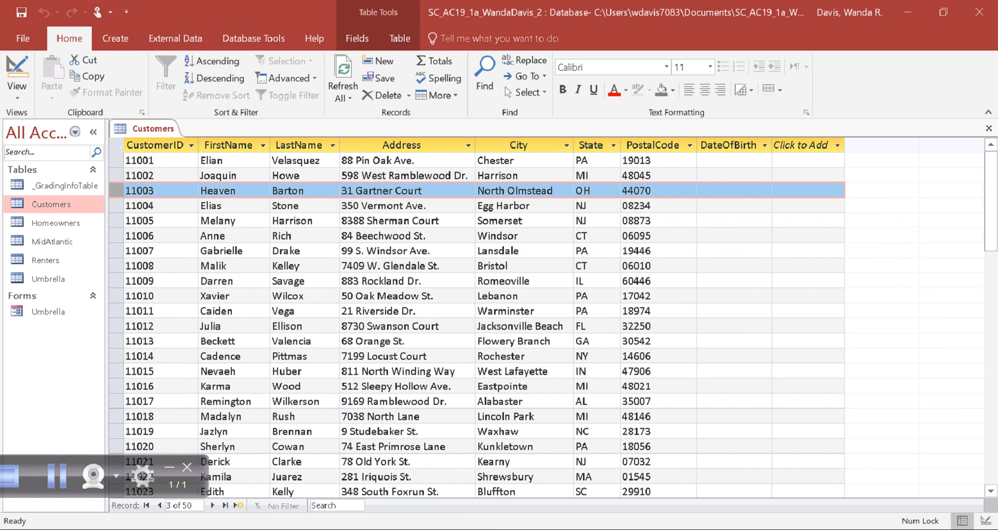
Step: Open the Customers table in Design View, and switch it back to Datasheet View
{"action": "left_click", "coordinate": [153, 129]}
{"action": "right_click", "coordinate": [156, 128]}
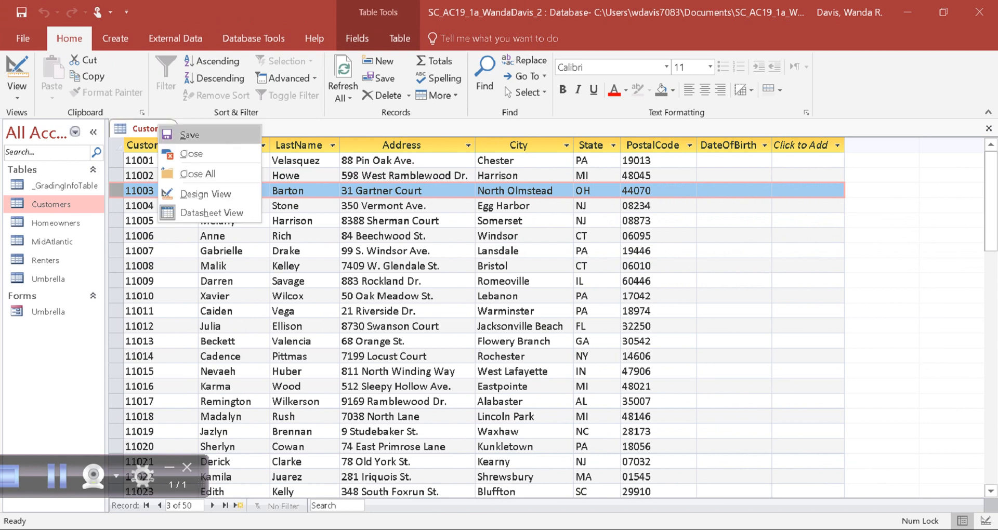
{"action": "key", "text": "Return"}
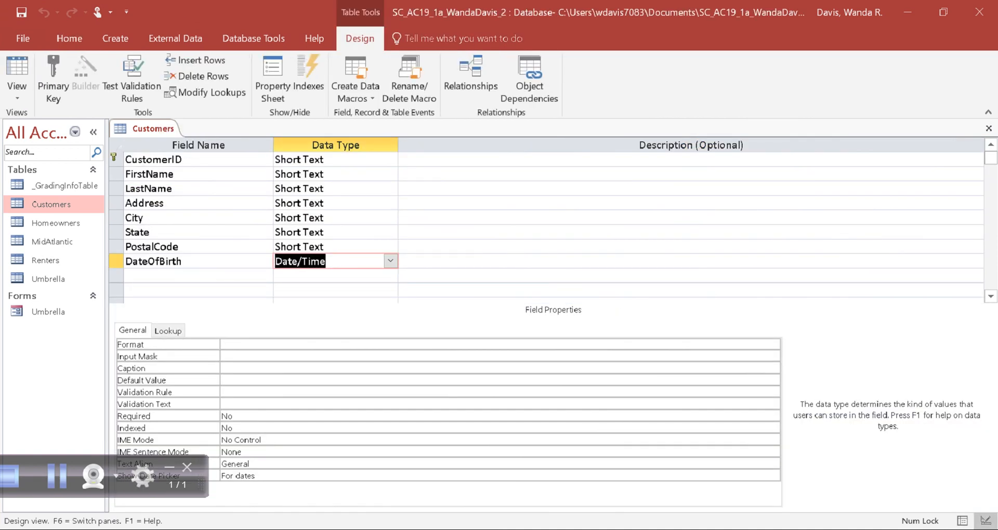
{"action": "right_click", "coordinate": [153, 128]}
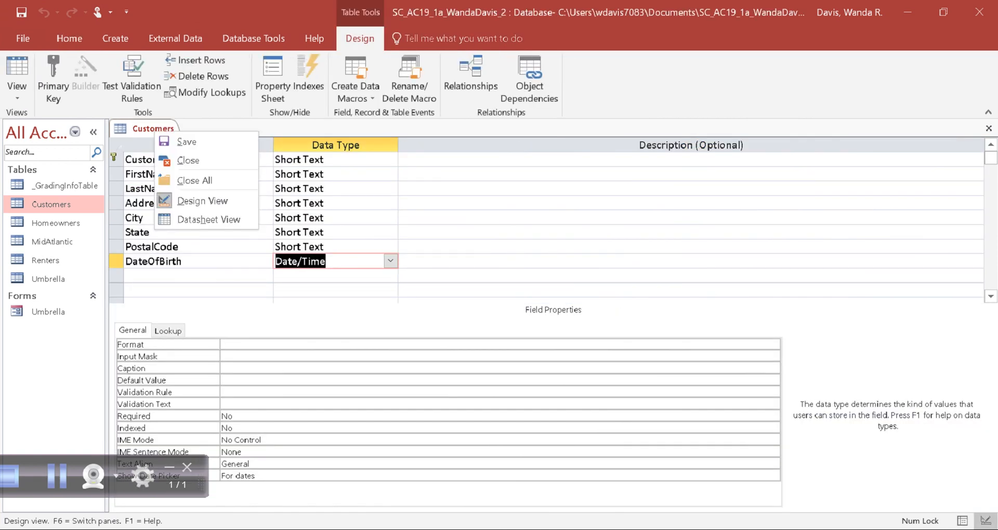
{"action": "left_click", "coordinate": [208, 220]}
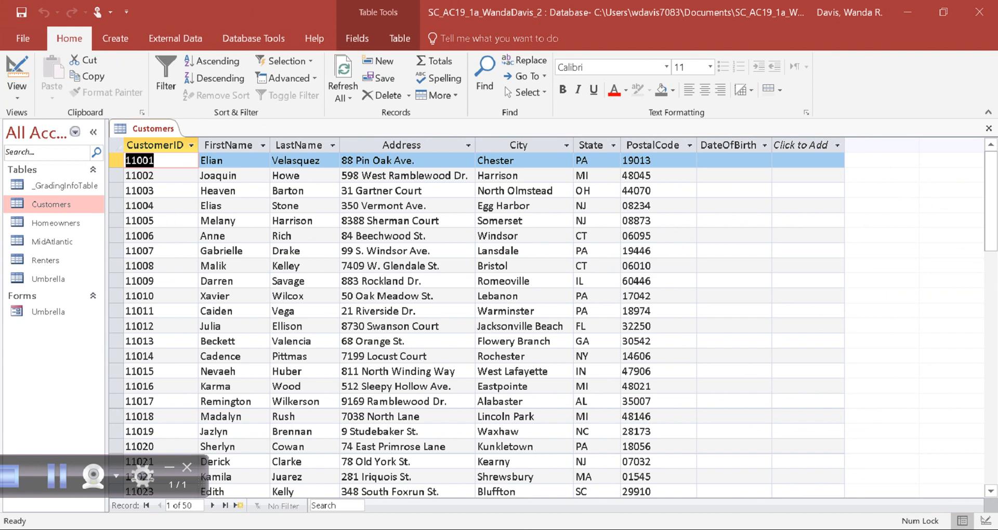
Step: Select the third record in the Customers table and check instruction 8 in the Word document for the record to delete
{"action": "left_click", "coordinate": [17, 93]}
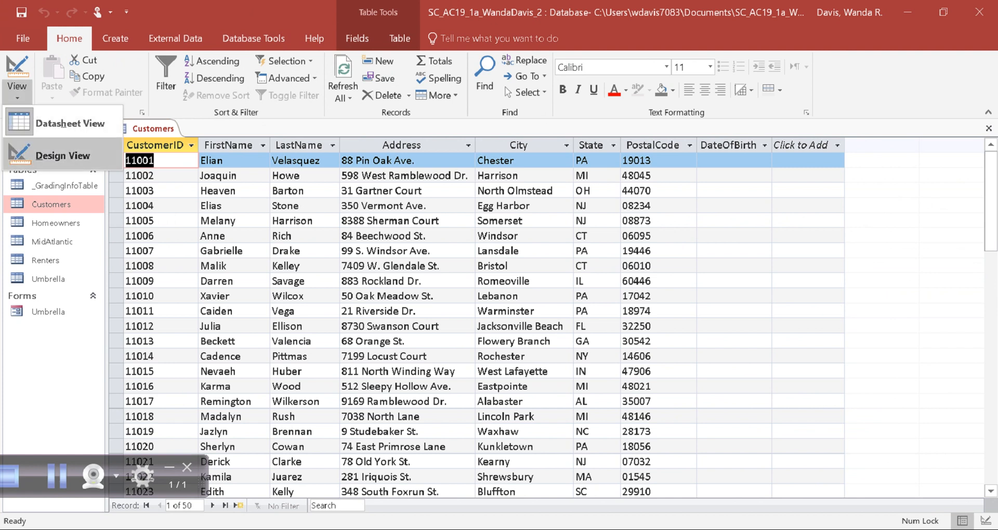
{"action": "right_click", "coordinate": [410, 204]}
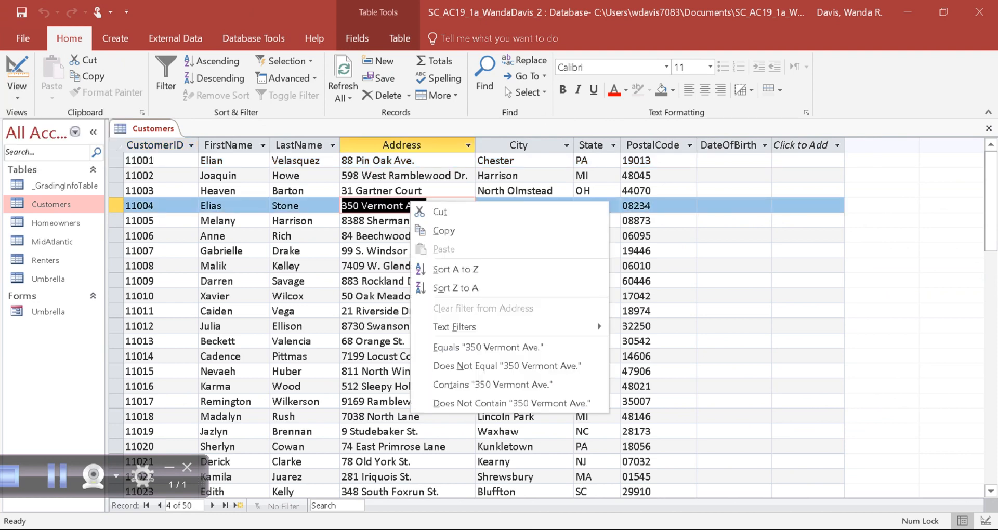
{"action": "key", "text": "Escape"}
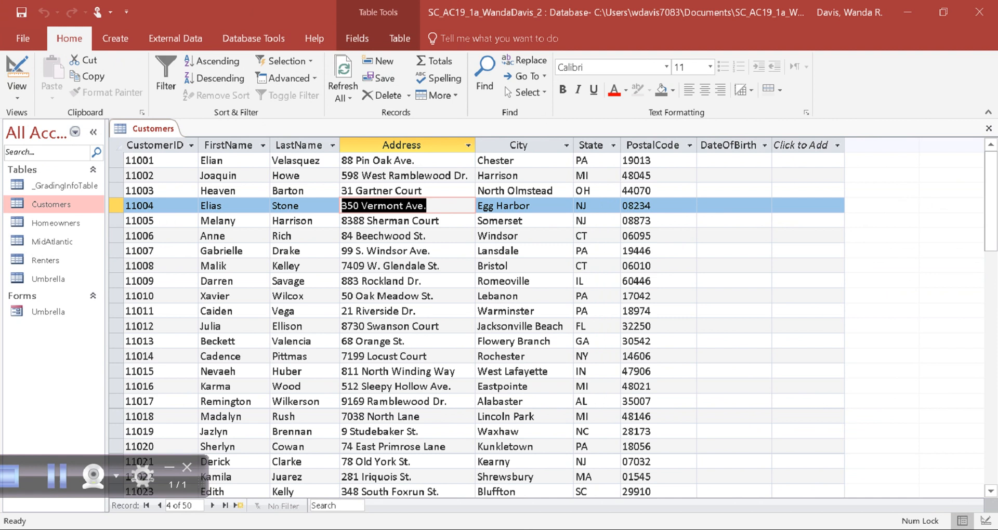
{"action": "left_click", "coordinate": [116, 191]}
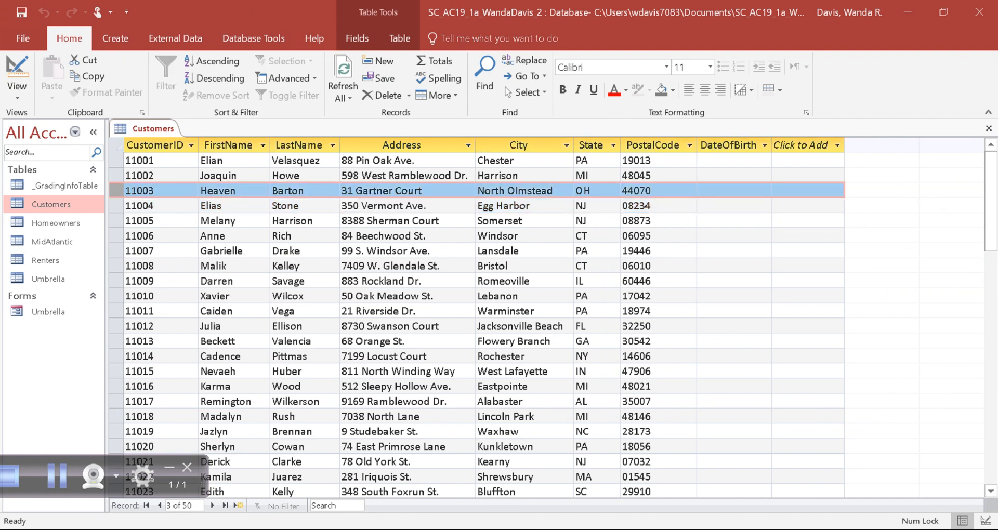
{"action": "left_click", "coordinate": [499, 38]}
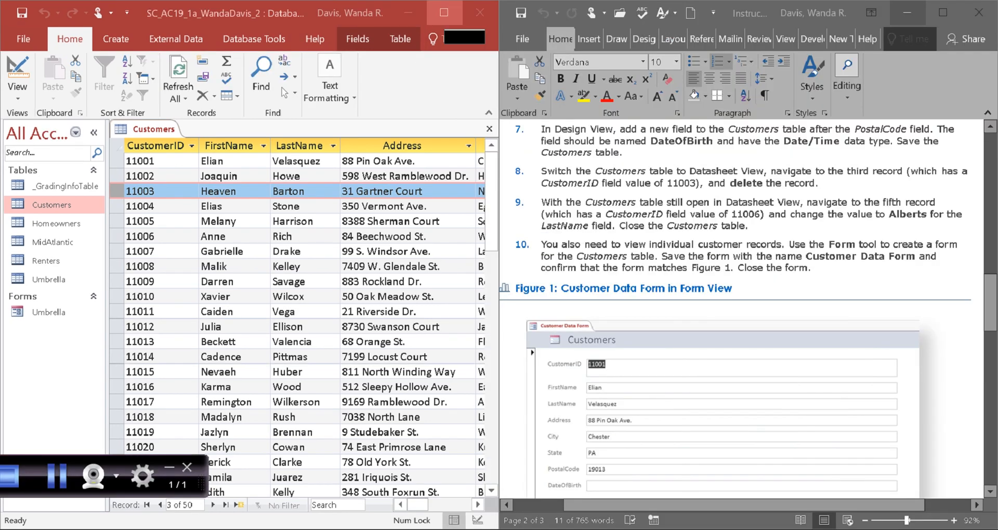
{"action": "left_click", "coordinate": [444, 13]}
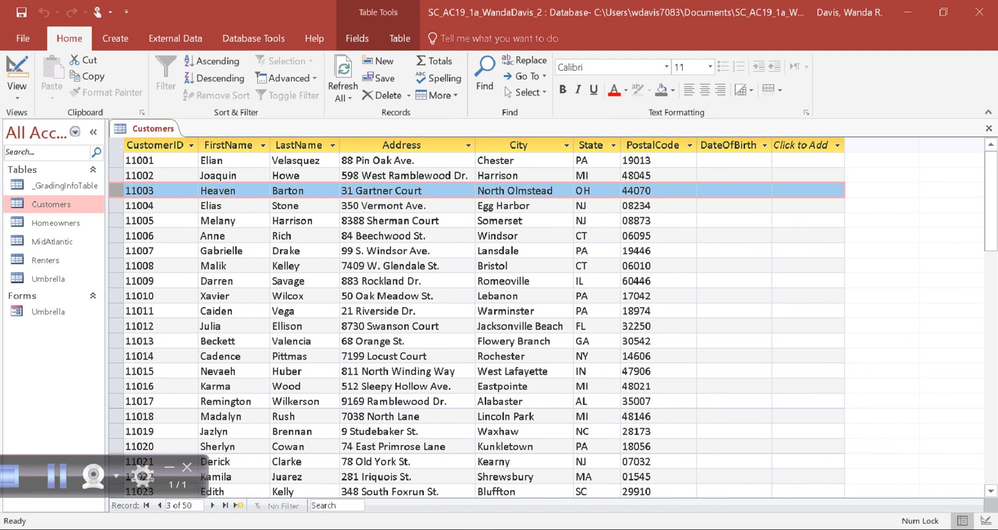
{"action": "right_click", "coordinate": [375, 220]}
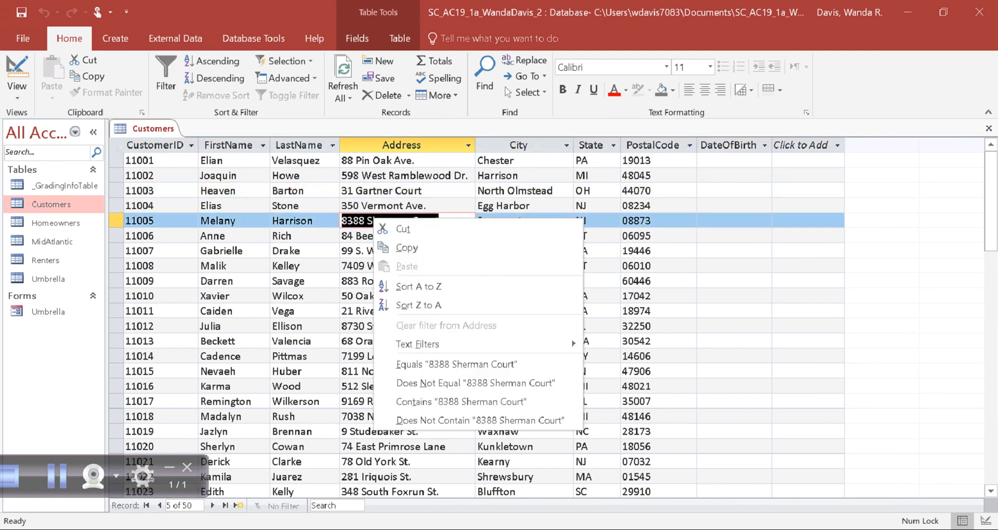
{"action": "key", "text": "Escape"}
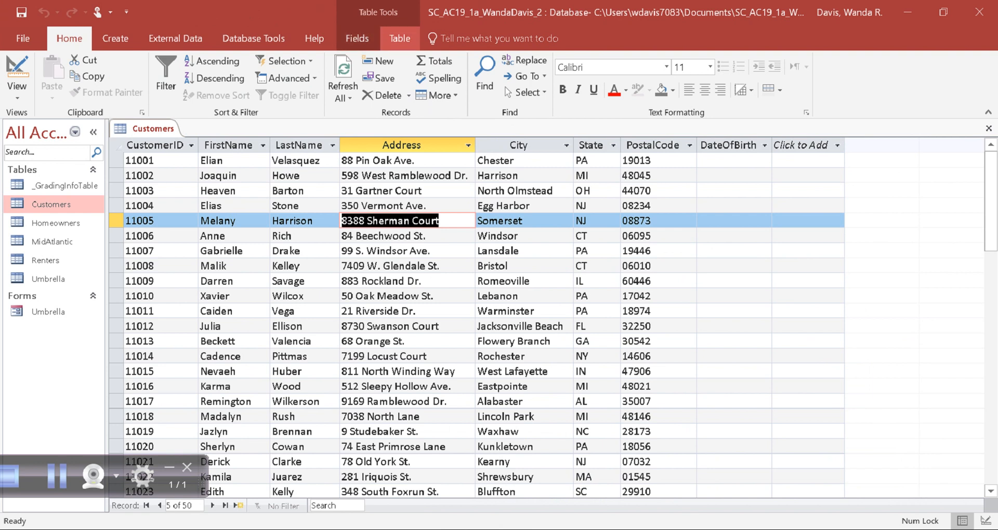
{"action": "key", "text": "shift+space"}
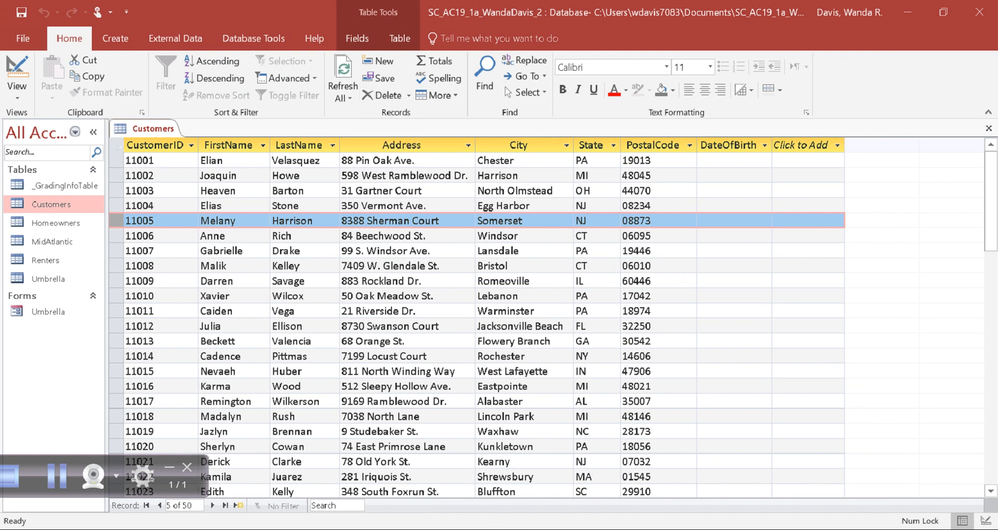
{"action": "right_click", "coordinate": [117, 222]}
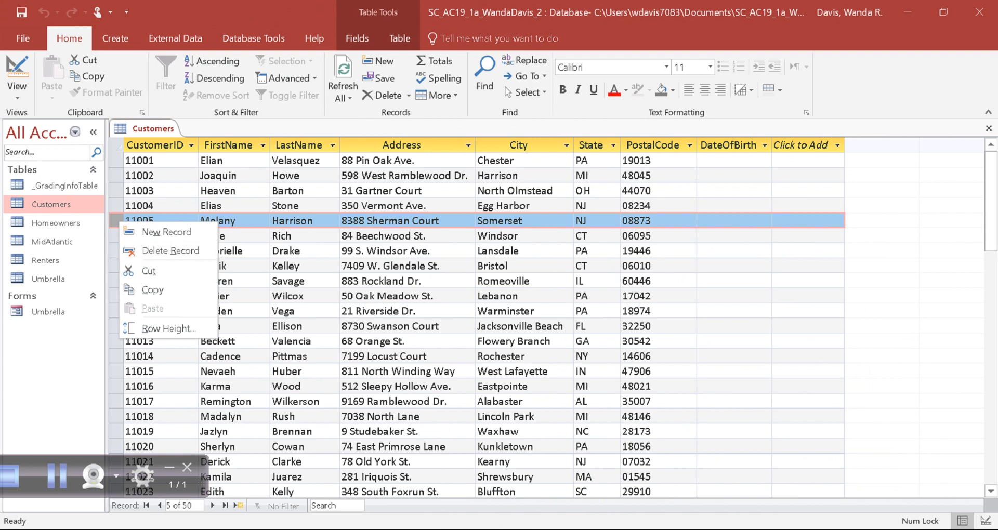
{"action": "left_click", "coordinate": [409, 95]}
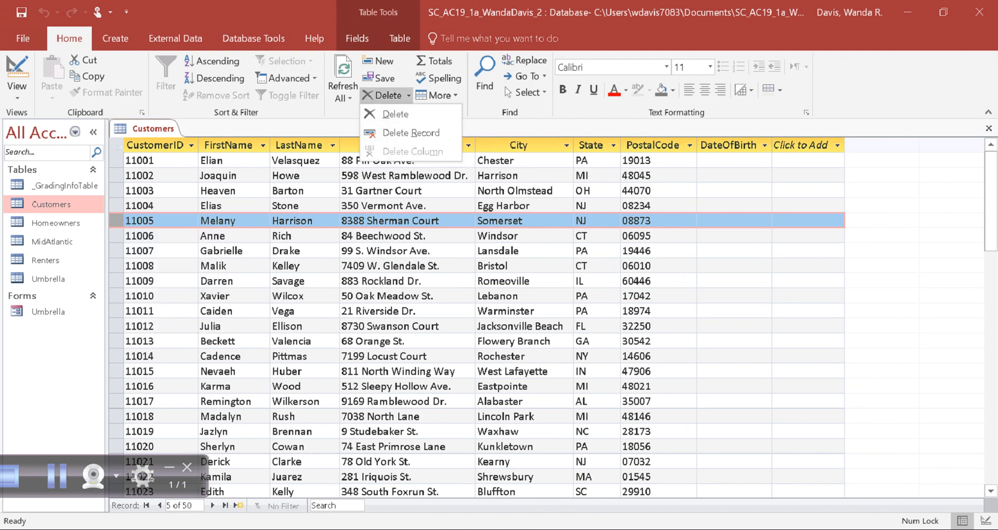
Step: Delete the third record from the Customers table and confirm the deletion
{"action": "left_click", "coordinate": [117, 191]}
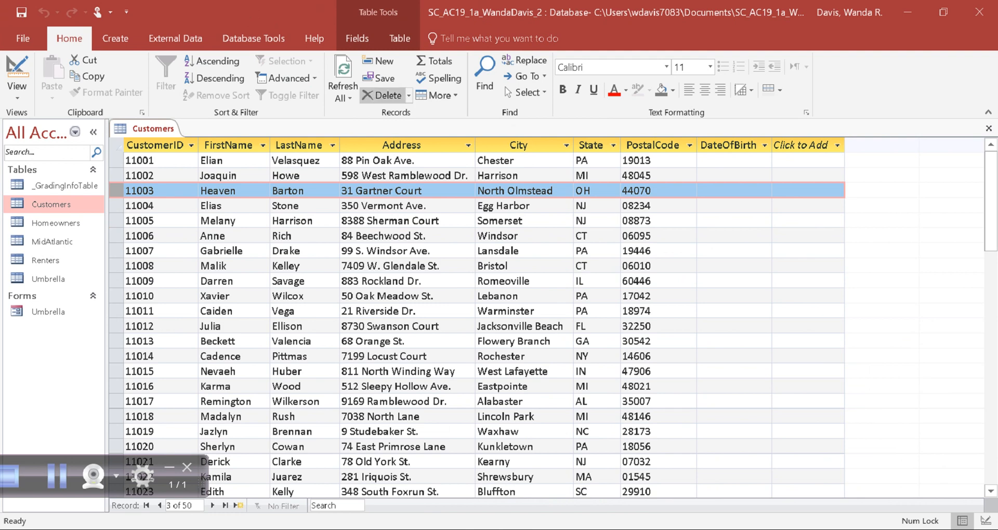
{"action": "left_click", "coordinate": [382, 96]}
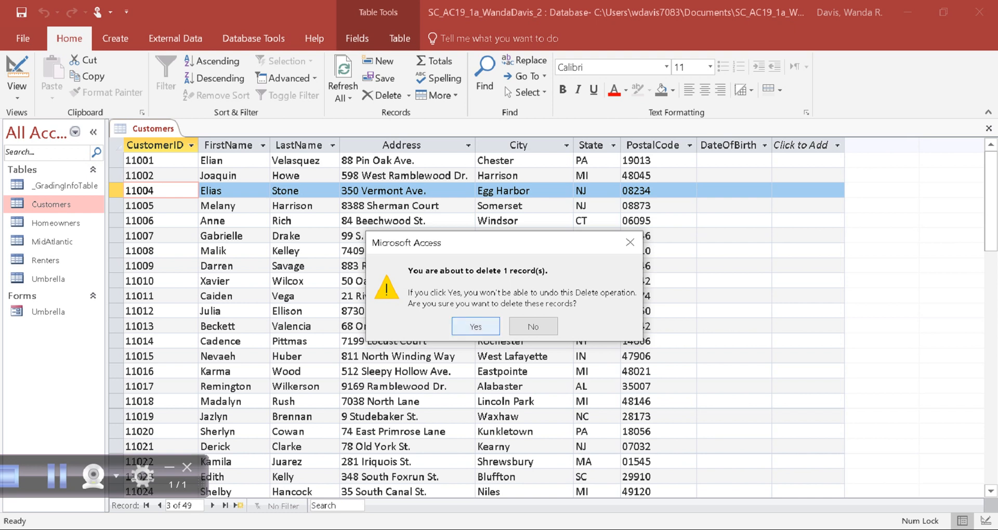
{"action": "left_click", "coordinate": [476, 326]}
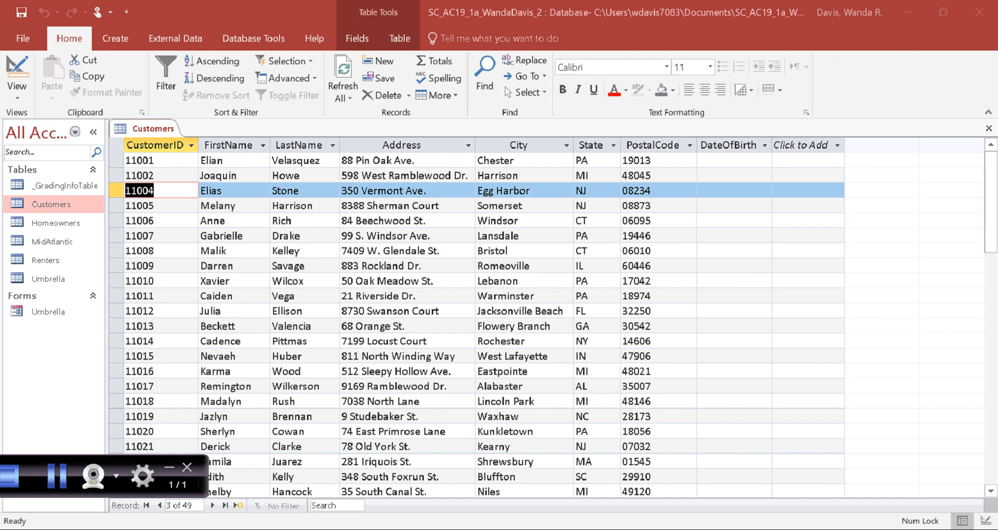
Step: Set the LastName of the fifth record in the Customers table to the surname given in instruction 9
{"action": "left_click", "coordinate": [116, 221]}
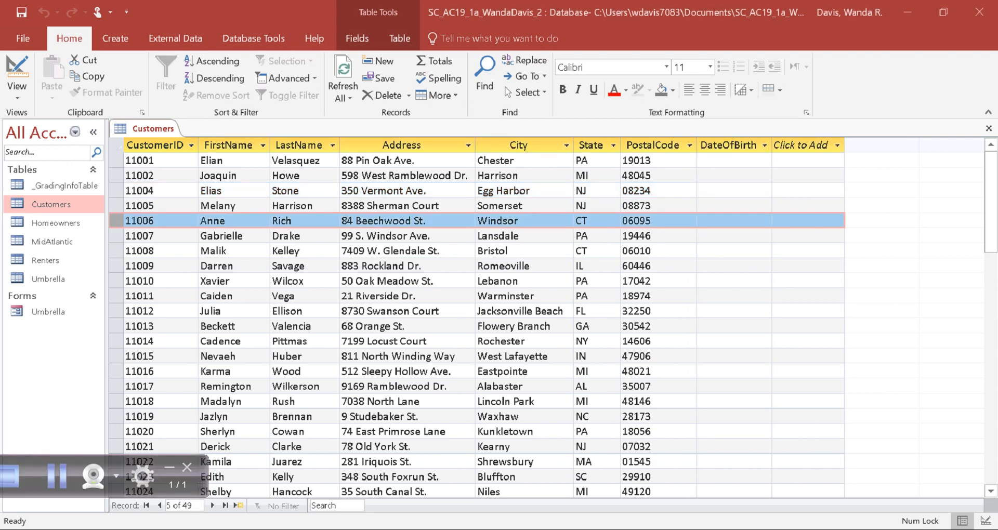
{"action": "key", "text": "alt+Tab"}
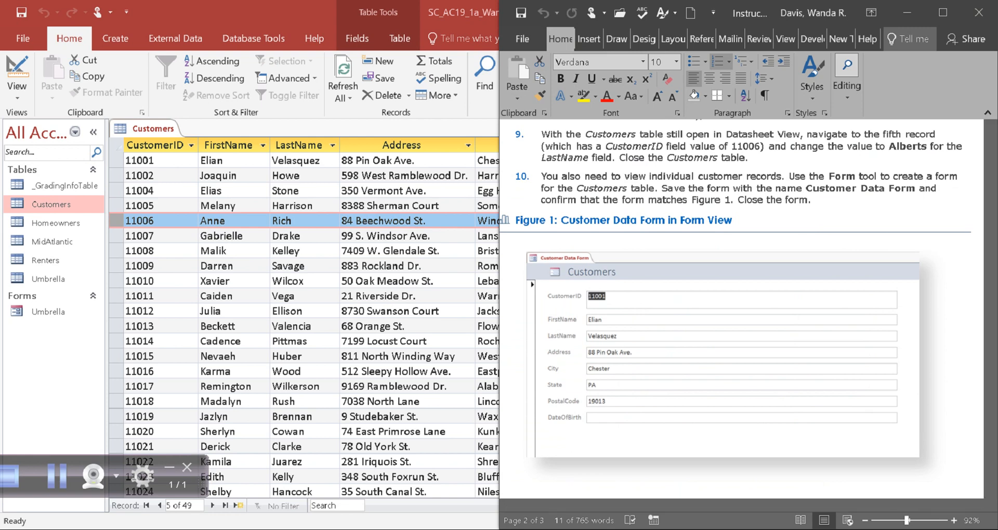
{"action": "left_click", "coordinate": [295, 221]}
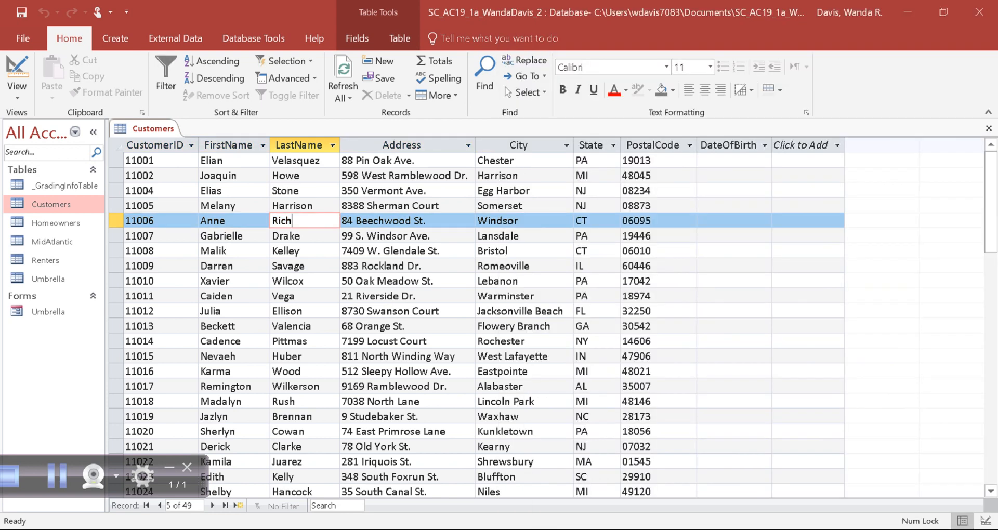
{"action": "double_click", "coordinate": [289, 221]}
{"action": "type", "text": "Alberts"}
{"action": "left_click", "coordinate": [362, 221]}
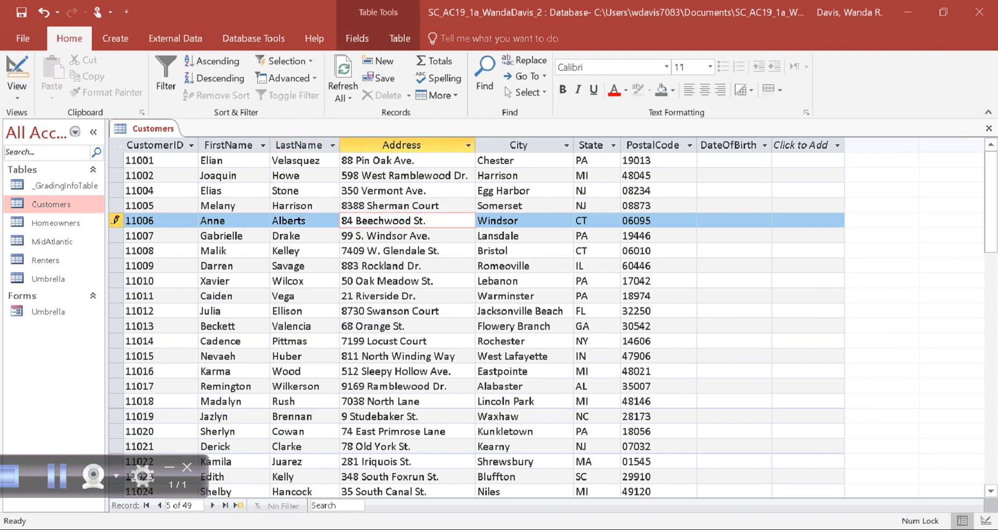
Step: Restore the Access window beside the Word instructions and close the Customers table
{"action": "left_click", "coordinate": [944, 12]}
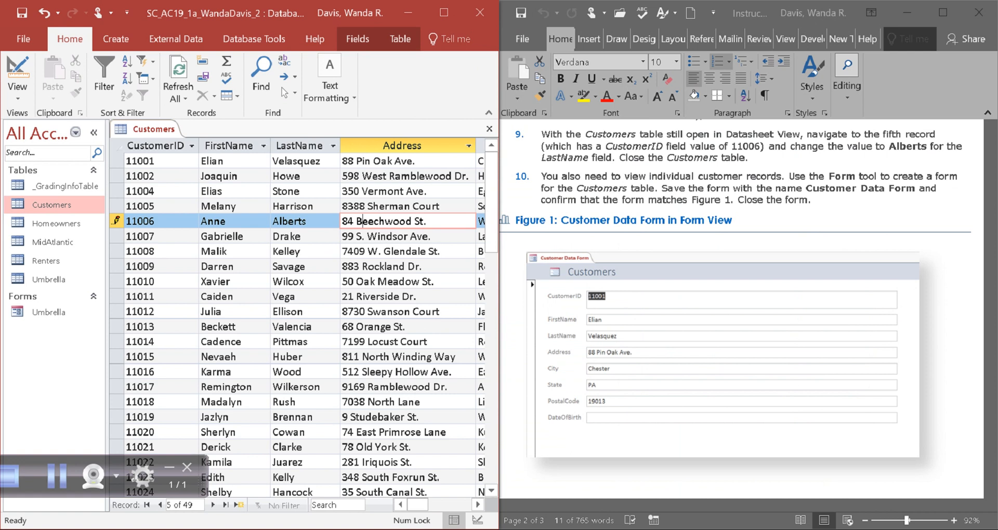
{"action": "right_click", "coordinate": [154, 129]}
{"action": "left_click", "coordinate": [56, 477]}
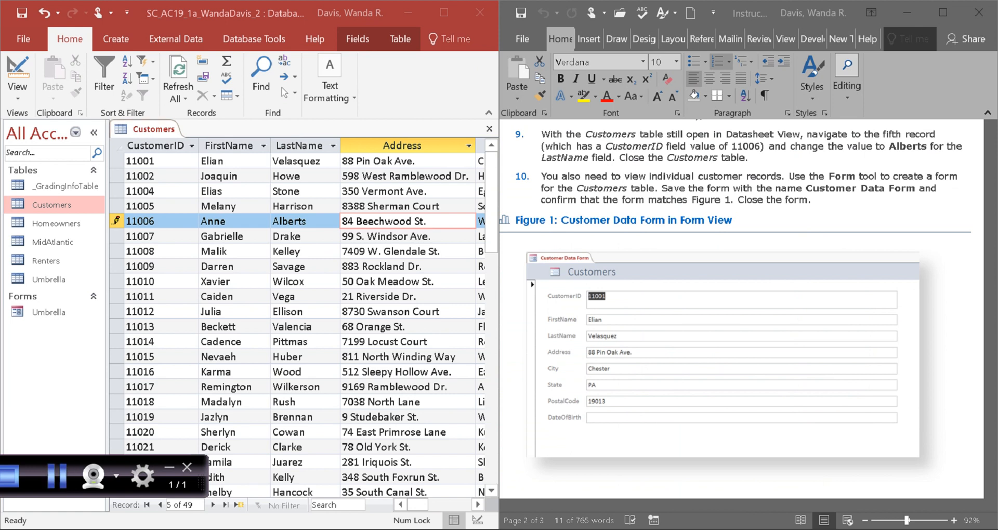
{"action": "right_click", "coordinate": [145, 127]}
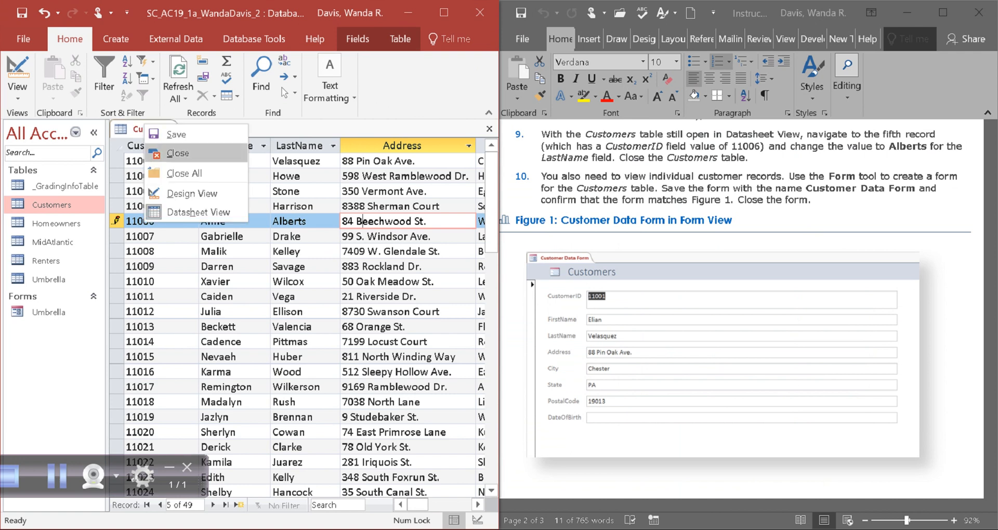
{"action": "left_click", "coordinate": [178, 153]}
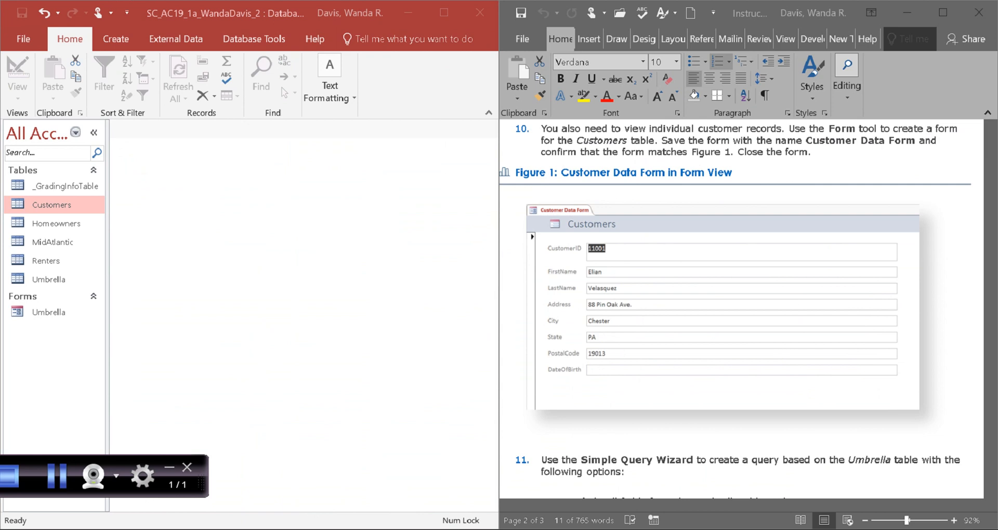
Step: Create a form for the Customers table with the Form tool and save it as Customer Data Form
{"action": "left_click", "coordinate": [115, 39]}
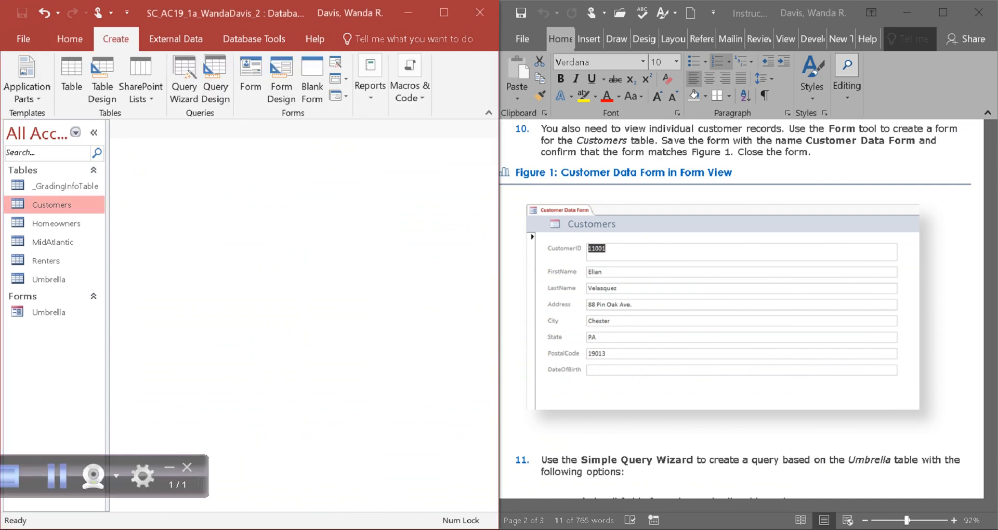
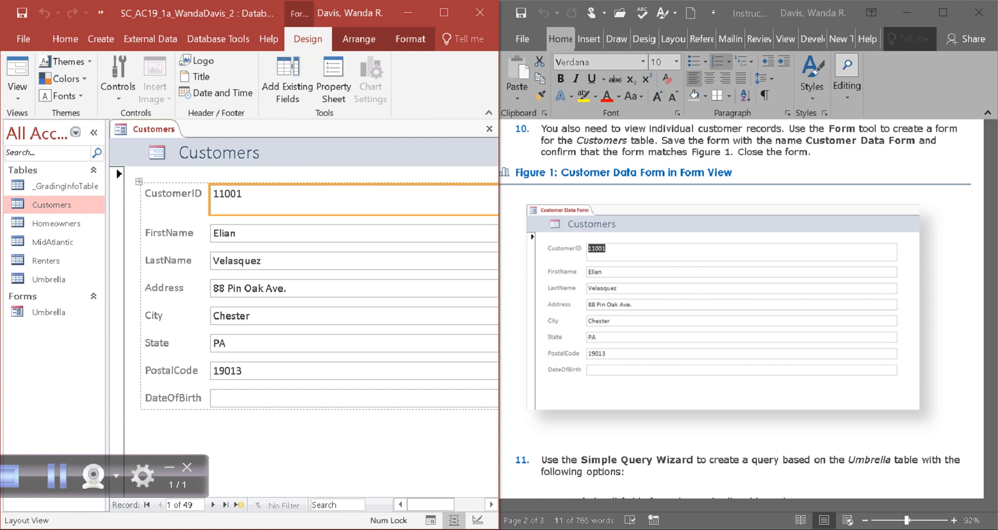
{"action": "left_click", "coordinate": [153, 130]}
{"action": "right_click", "coordinate": [150, 131]}
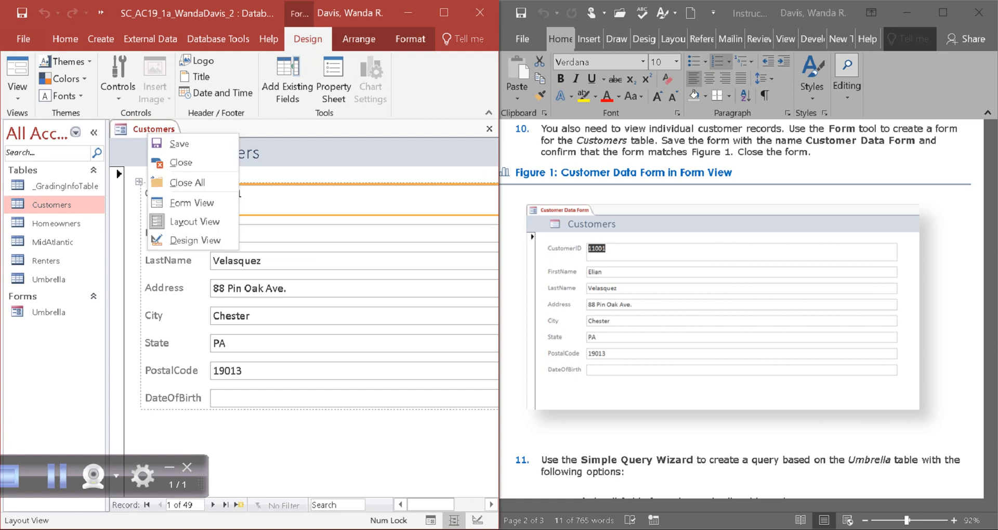
{"action": "left_click", "coordinate": [179, 144]}
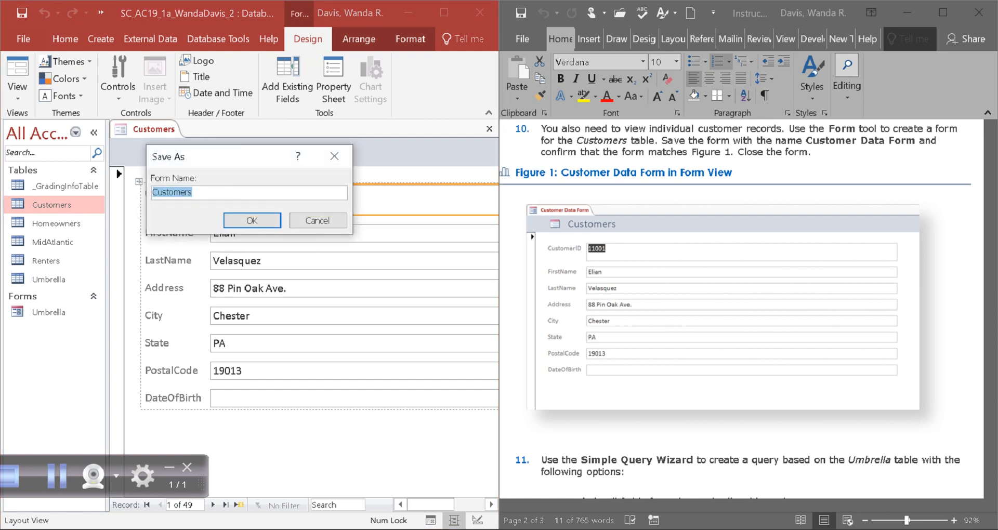
{"action": "left_click", "coordinate": [194, 193]}
{"action": "key", "text": "BackSpace"}
{"action": "type", "text": "Data Form"}
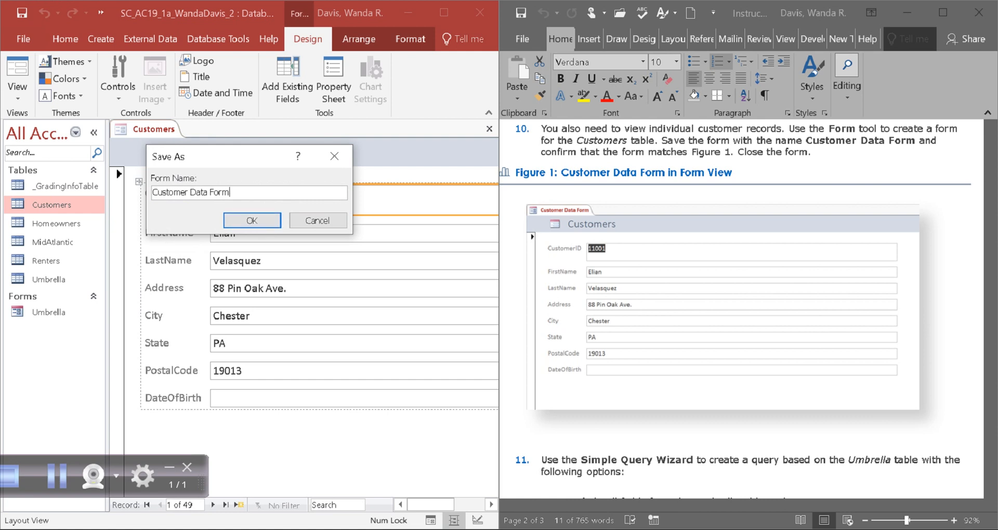
{"action": "key", "text": "Return"}
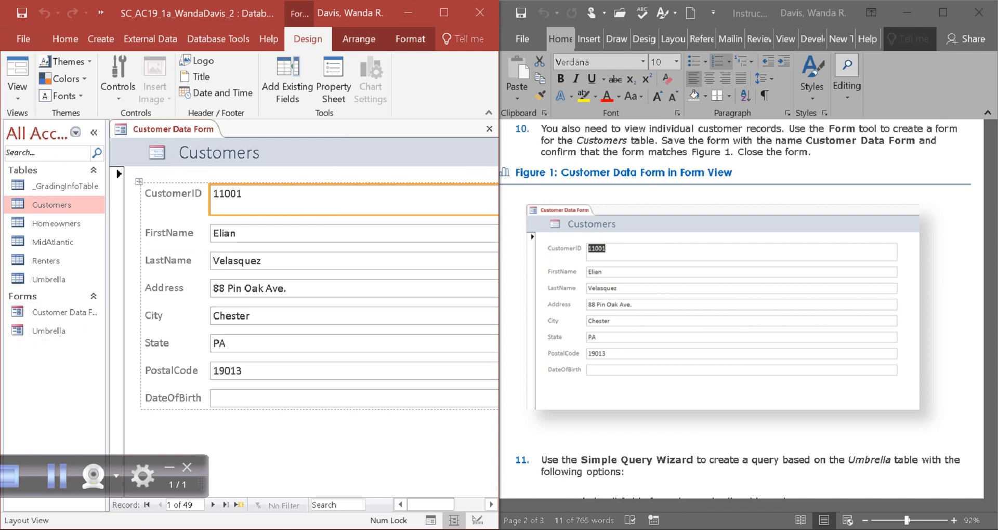
Step: Close the Customer Data Form
{"action": "right_click", "coordinate": [173, 130]}
{"action": "right_click", "coordinate": [189, 130]}
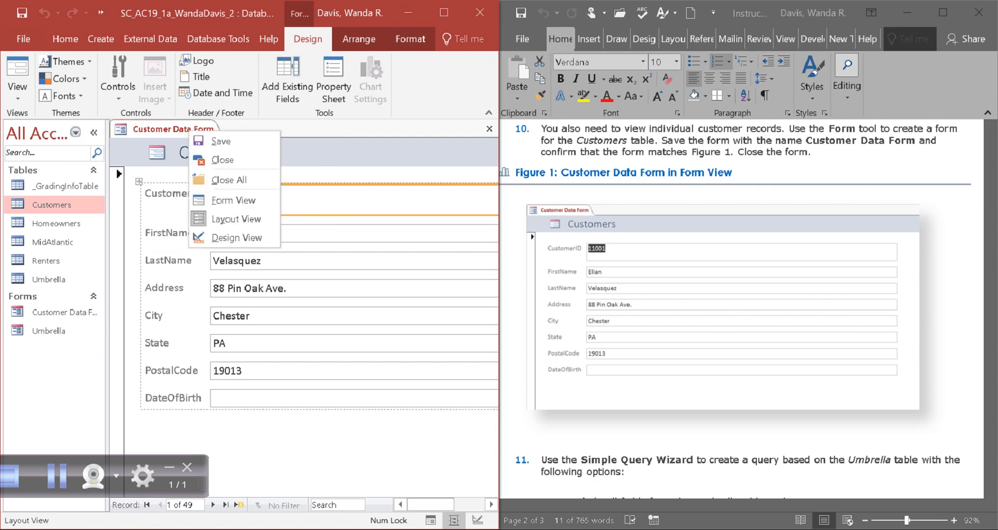
{"action": "left_click", "coordinate": [222, 160]}
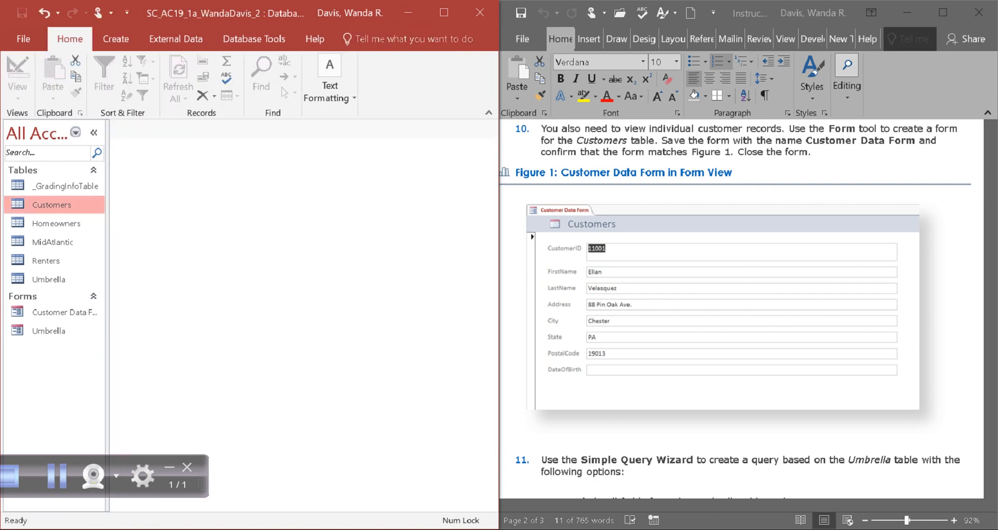
Step: Start the Simple Query Wizard for instruction 11 and choose the Umbrella table as the query's source
{"action": "scroll", "coordinate": [741, 309], "scroll_direction": "down", "scroll_amount": 9}
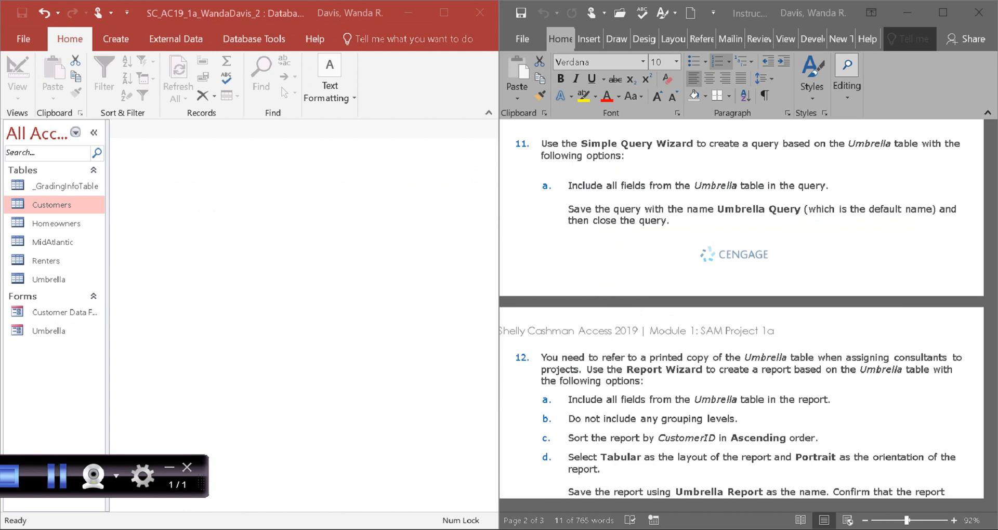
{"action": "left_click", "coordinate": [116, 38]}
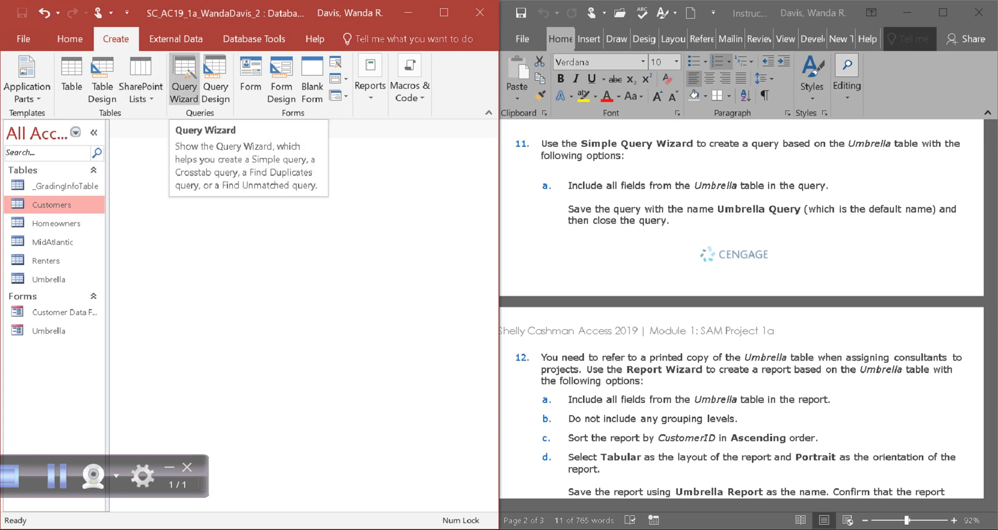
{"action": "left_click", "coordinate": [185, 78]}
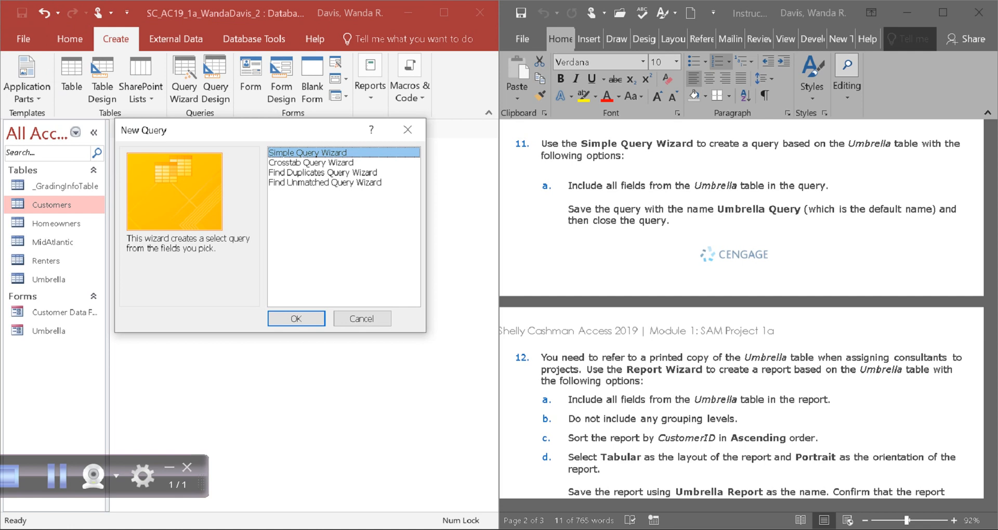
{"action": "key", "text": "Return"}
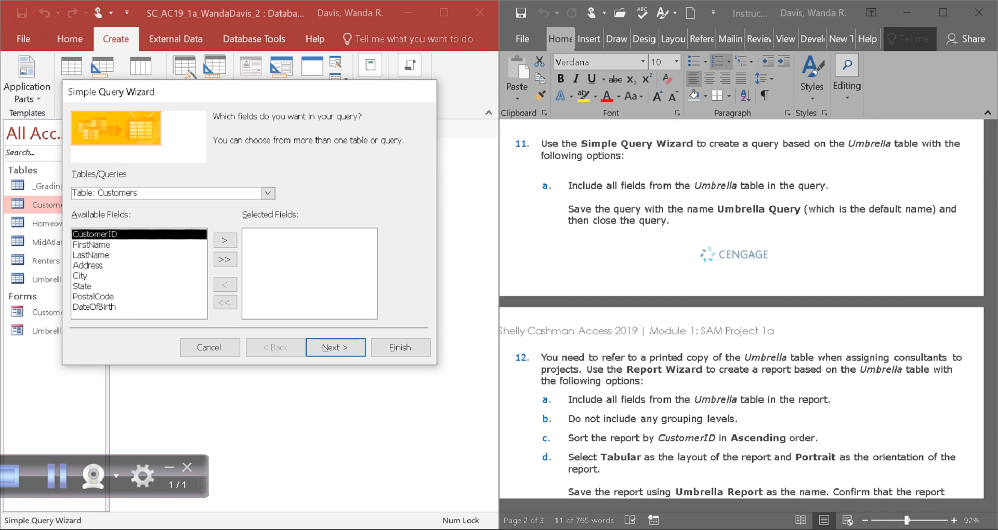
{"action": "left_click", "coordinate": [268, 193]}
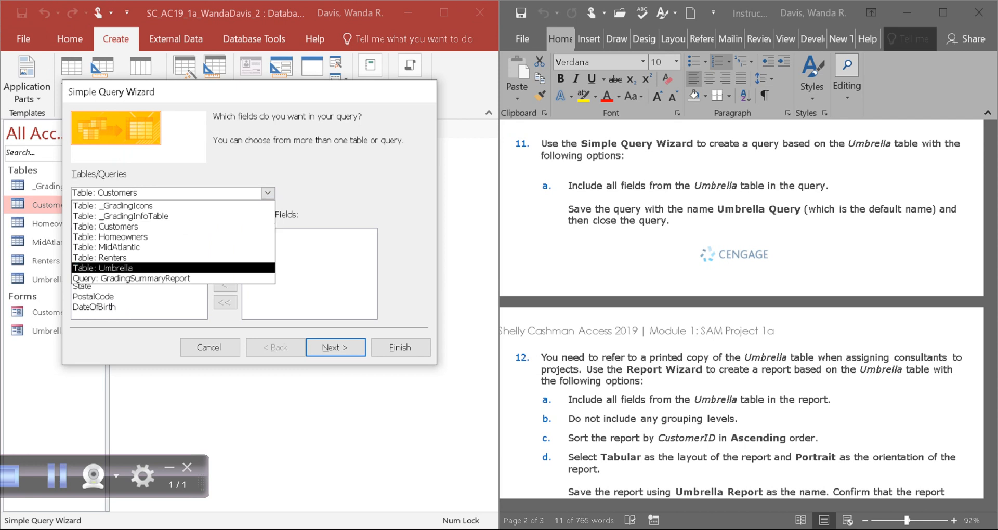
{"action": "left_click", "coordinate": [116, 269]}
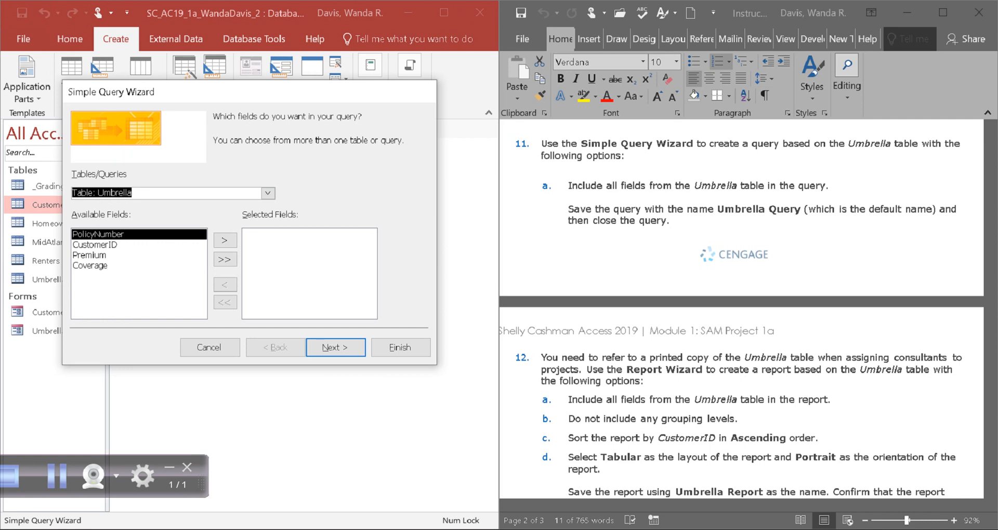
{"action": "left_click", "coordinate": [268, 194]}
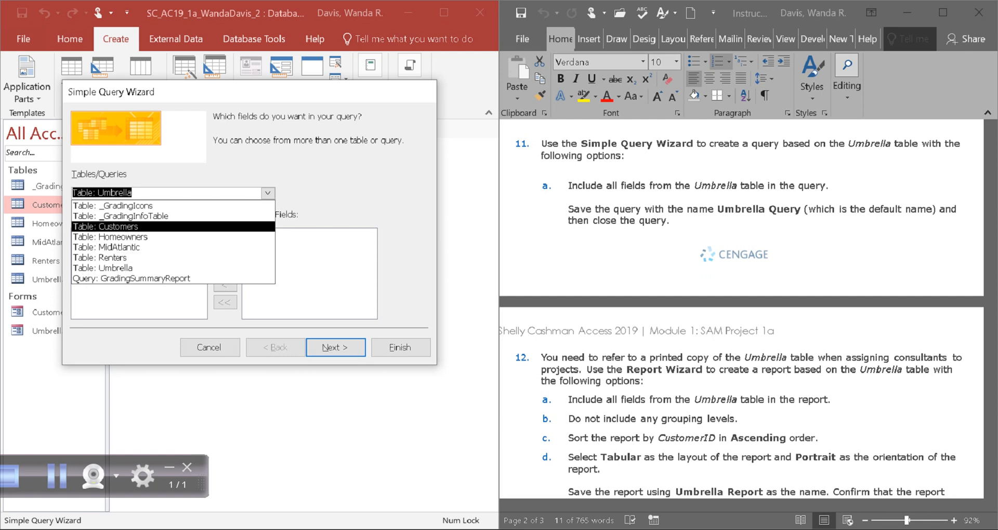
{"action": "key", "text": "Return"}
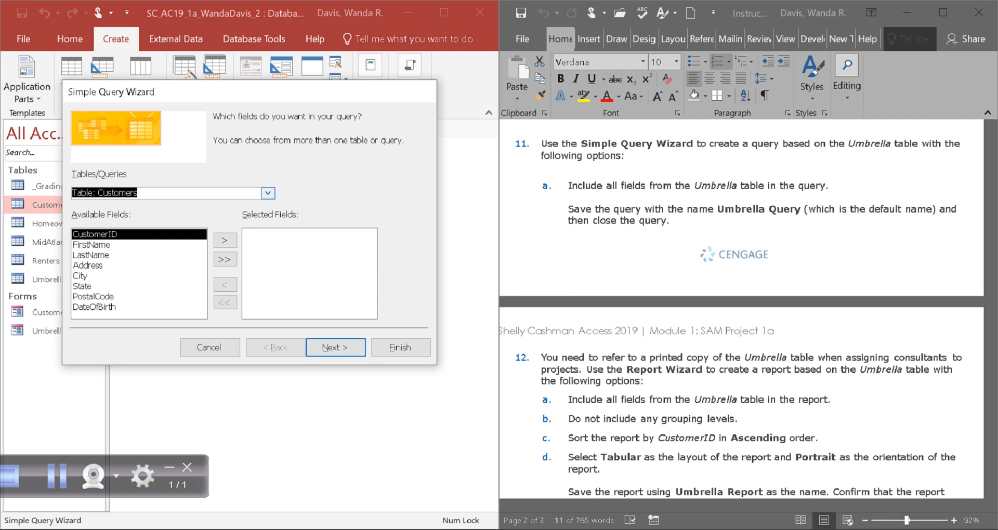
{"action": "left_click", "coordinate": [268, 193]}
{"action": "left_click", "coordinate": [156, 268]}
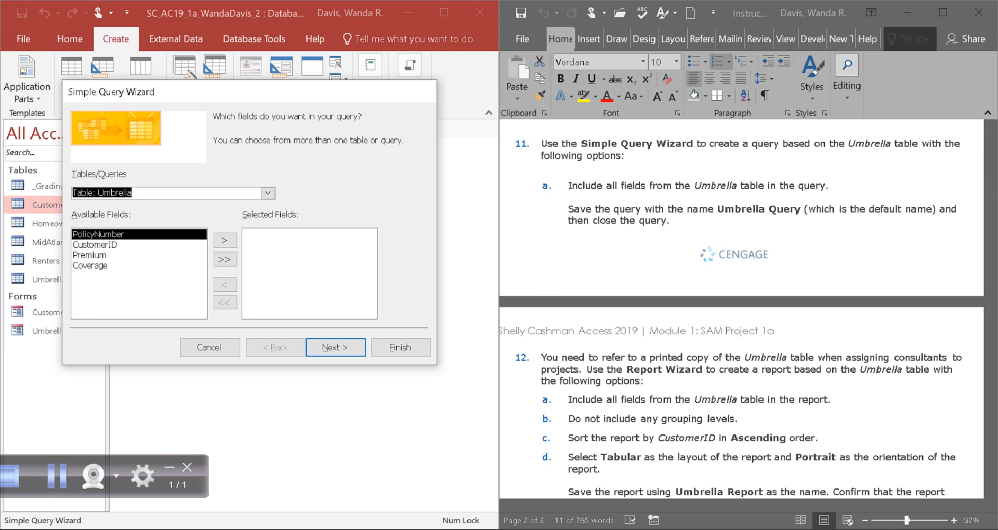
Step: Include all fields of the Umbrella table in the query and continue to the query type
{"action": "left_click", "coordinate": [224, 240]}
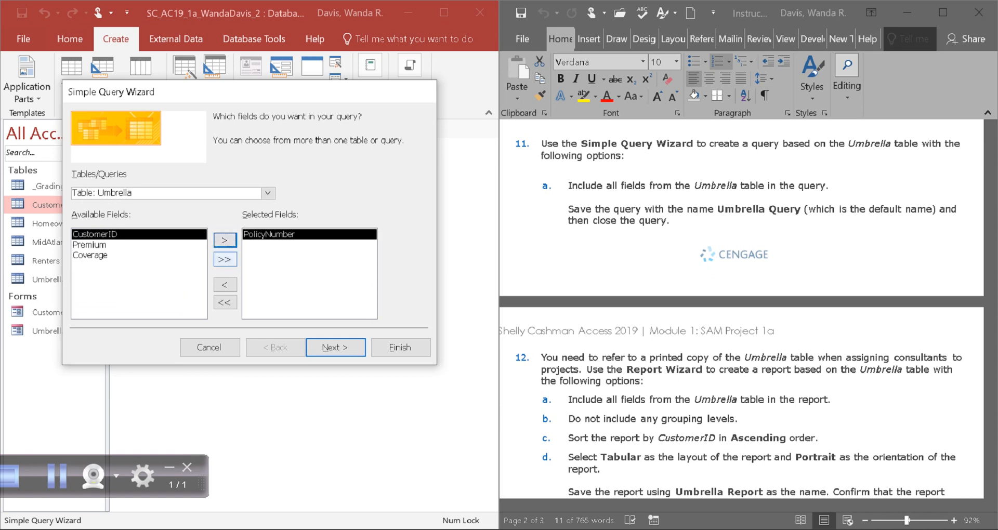
{"action": "left_click", "coordinate": [225, 259]}
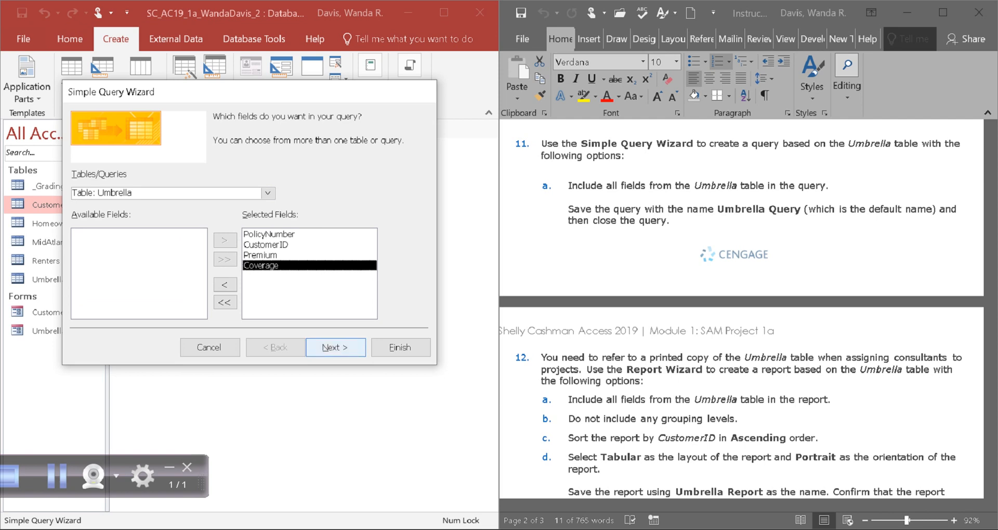
{"action": "left_click", "coordinate": [335, 347]}
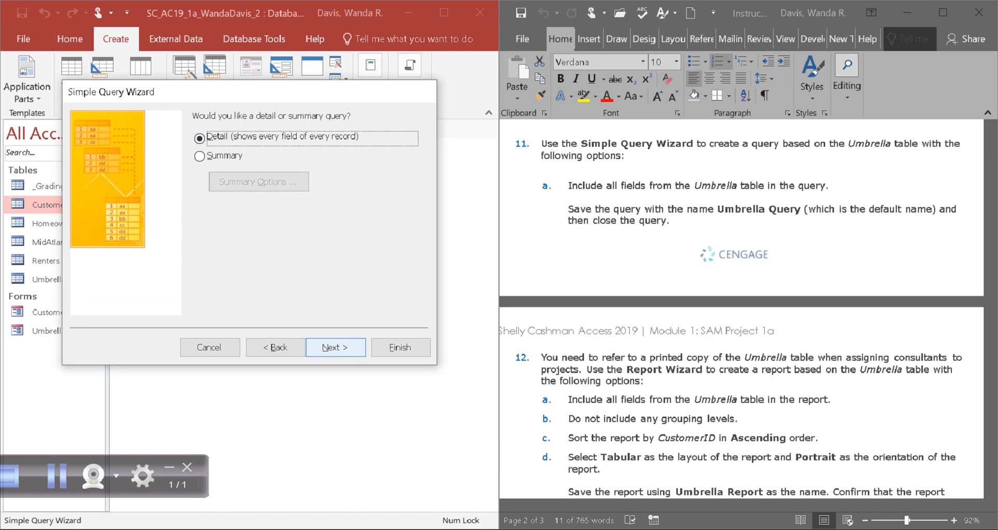
Step: Keep the Detail query type and finish the wizard with the title Umbrella Query, opening the query to view information
{"action": "key", "text": "Return"}
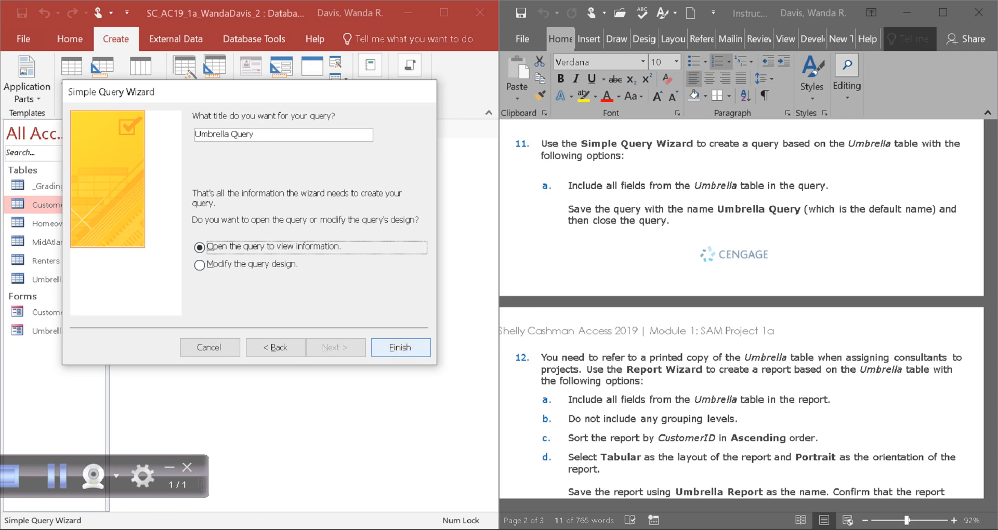
{"action": "left_click", "coordinate": [400, 347]}
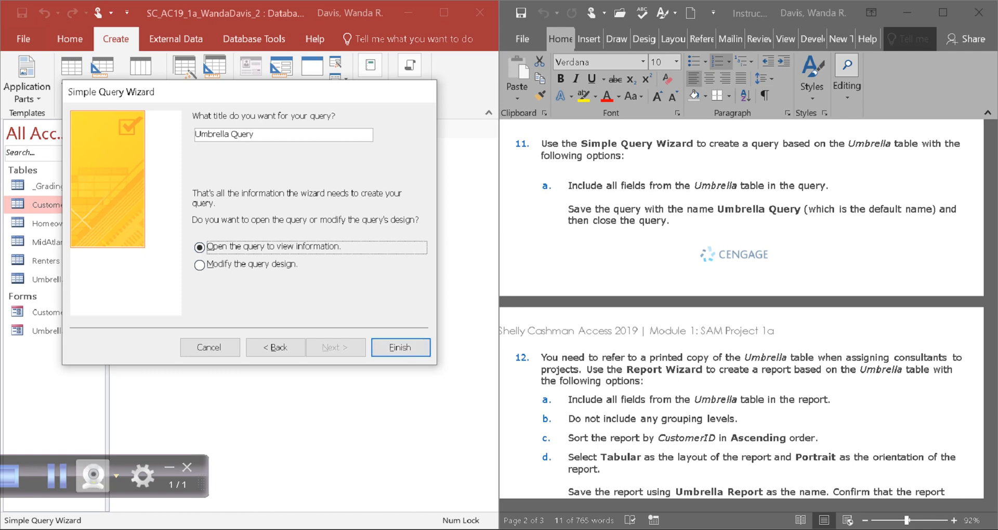
{"action": "left_click", "coordinate": [56, 476]}
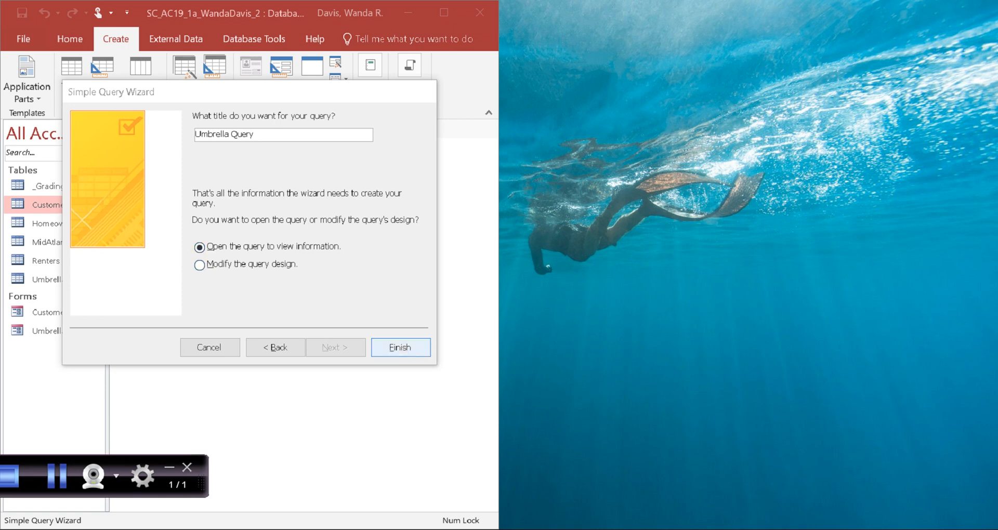
{"action": "left_click", "coordinate": [401, 347]}
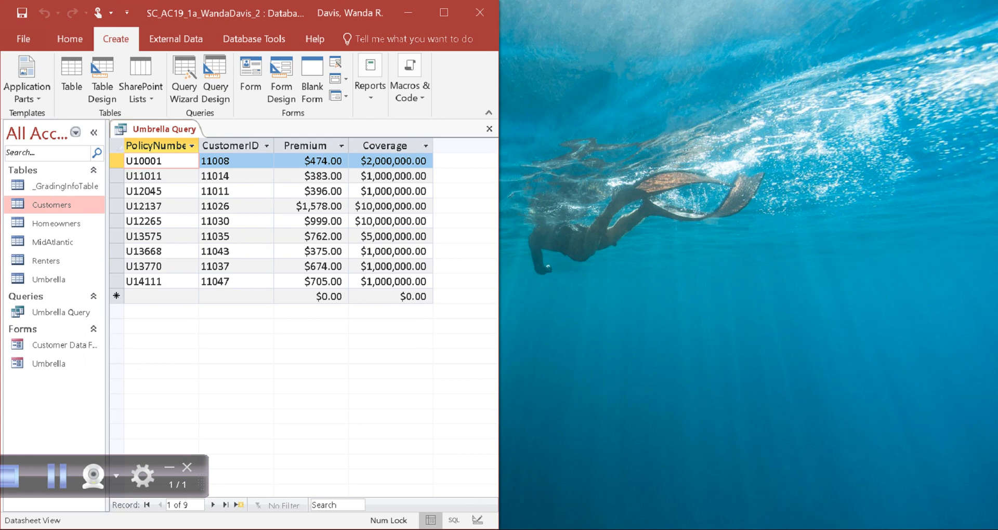
Step: Maximize the Access window, checking instruction 11 in the Word document, and close the Umbrella Query
{"action": "left_click", "coordinate": [444, 12]}
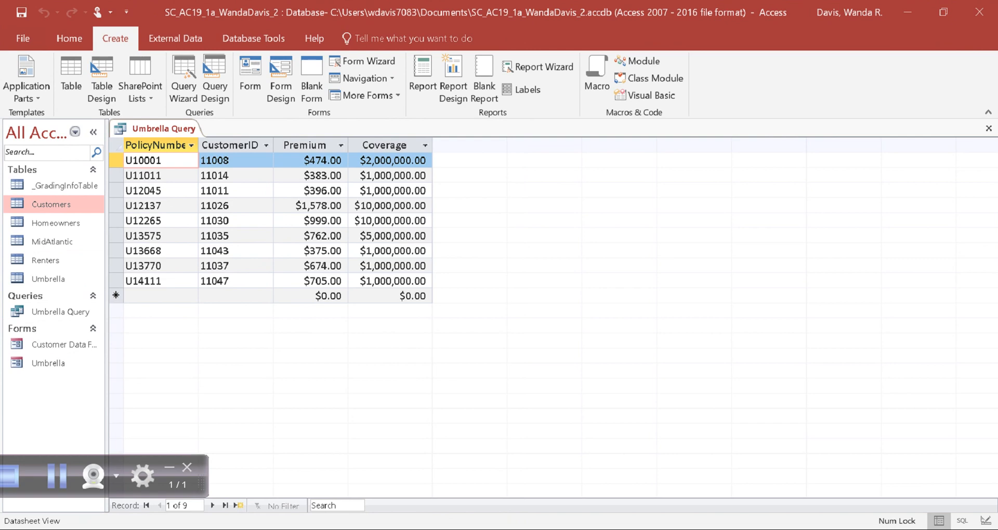
{"action": "key", "text": "alt+Tab"}
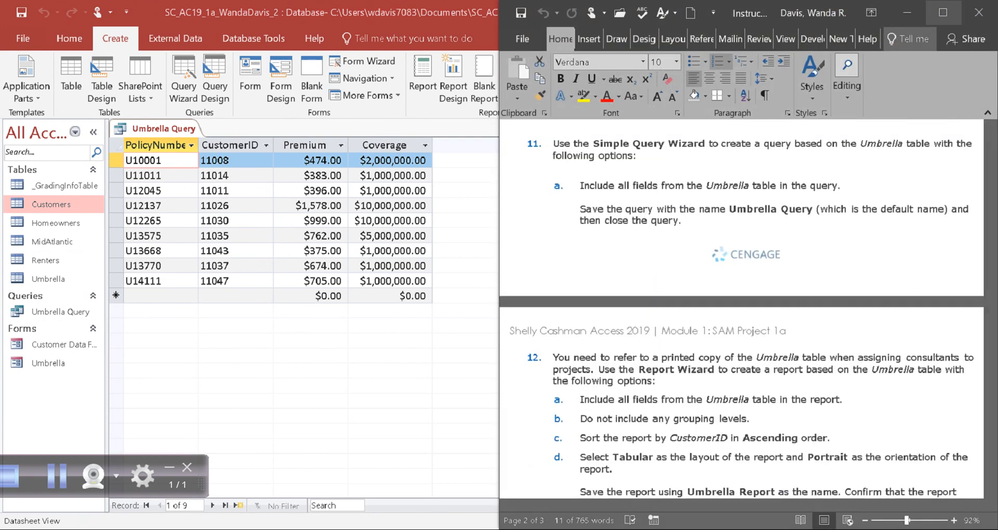
{"action": "key", "text": "alt+Tab"}
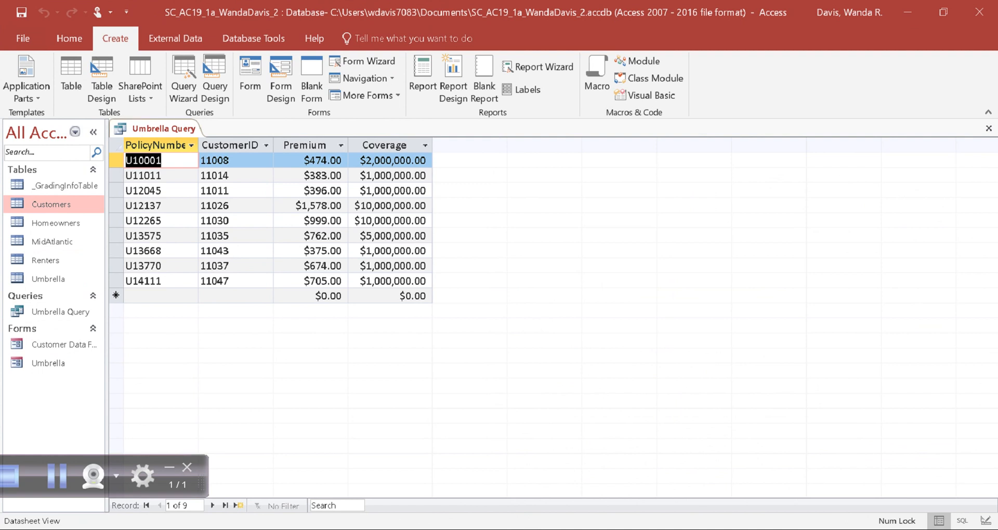
{"action": "left_click", "coordinate": [164, 129]}
{"action": "right_click", "coordinate": [170, 129]}
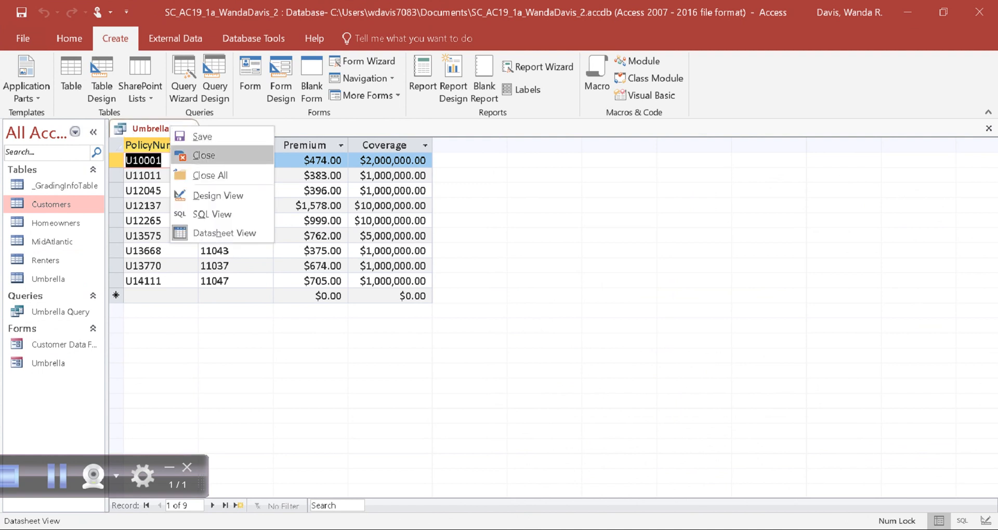
{"action": "key", "text": "Escape"}
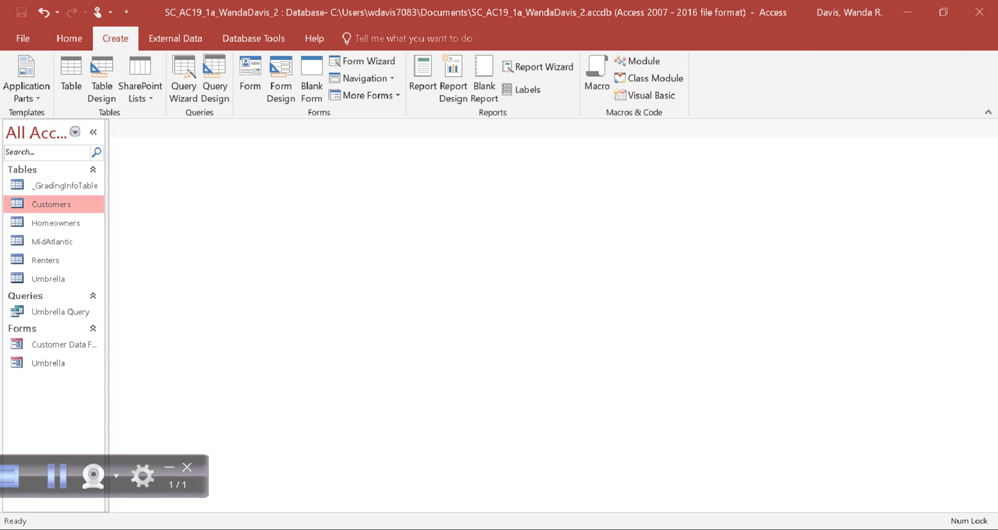
Step: Start the Report Wizard for instruction 12 and choose the Umbrella table as the report's source
{"action": "left_click", "coordinate": [56, 476]}
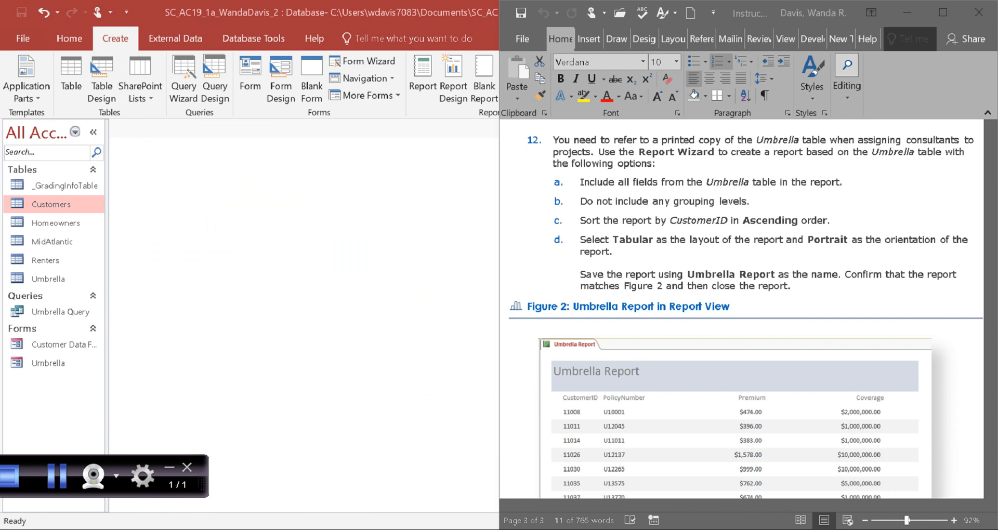
{"action": "left_click", "coordinate": [364, 208]}
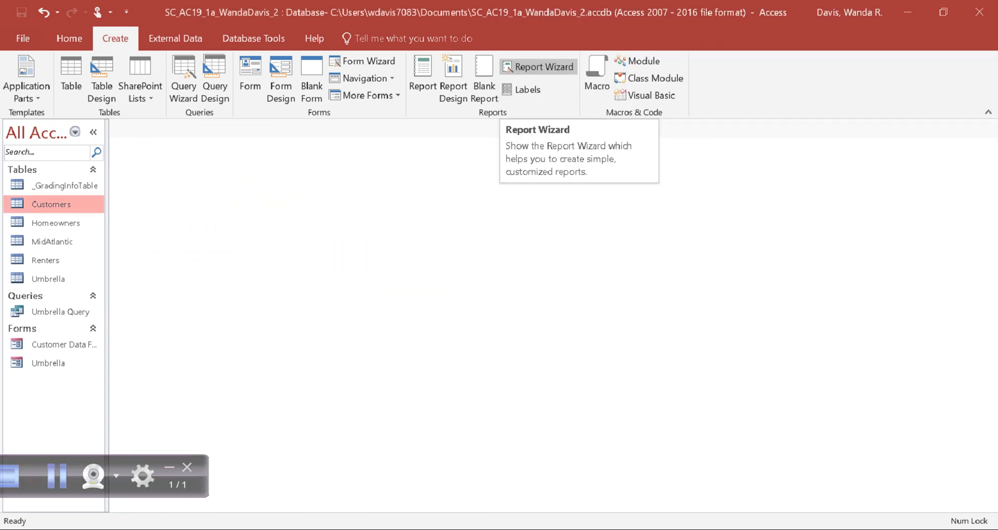
{"action": "left_click", "coordinate": [538, 67]}
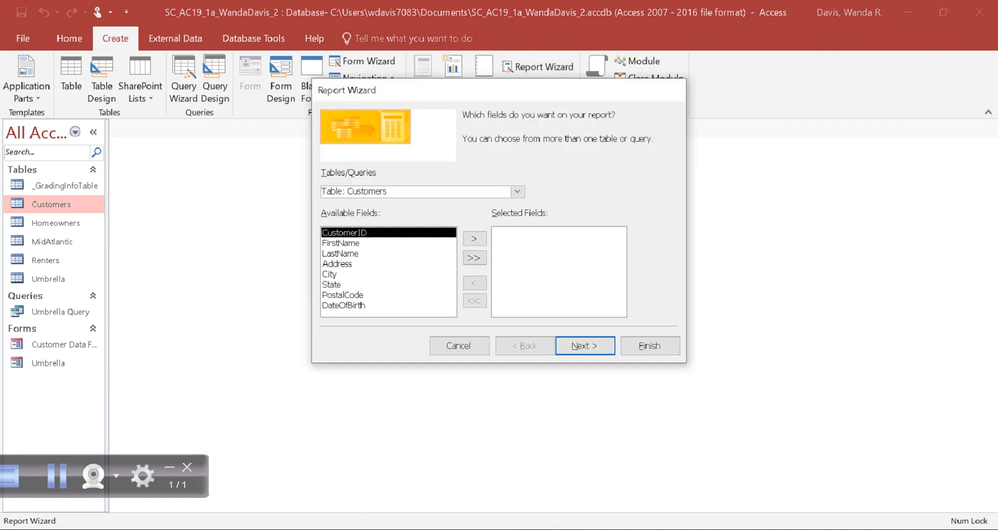
{"action": "left_click_drag", "start_coordinate": [499, 90], "coordinate": [240, 94]}
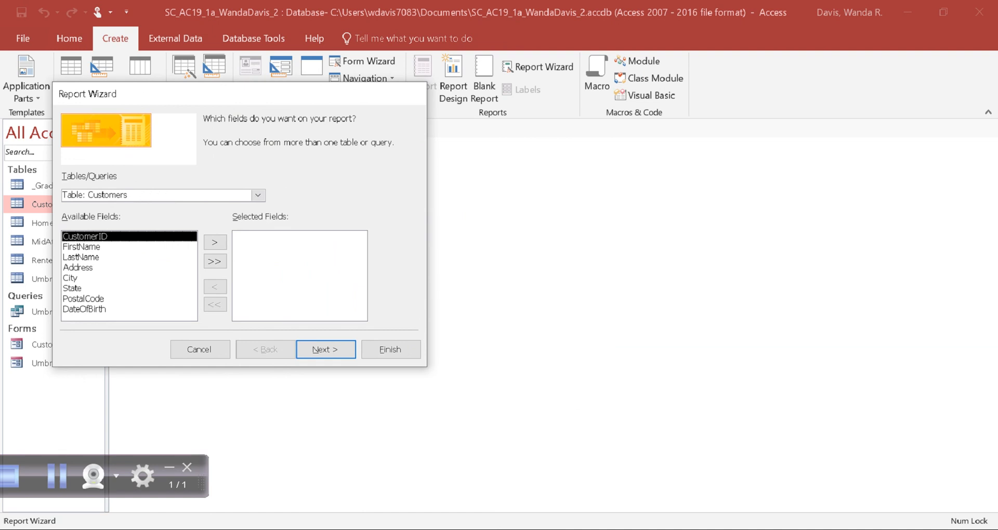
{"action": "mouse_move", "coordinate": [479, 529]}
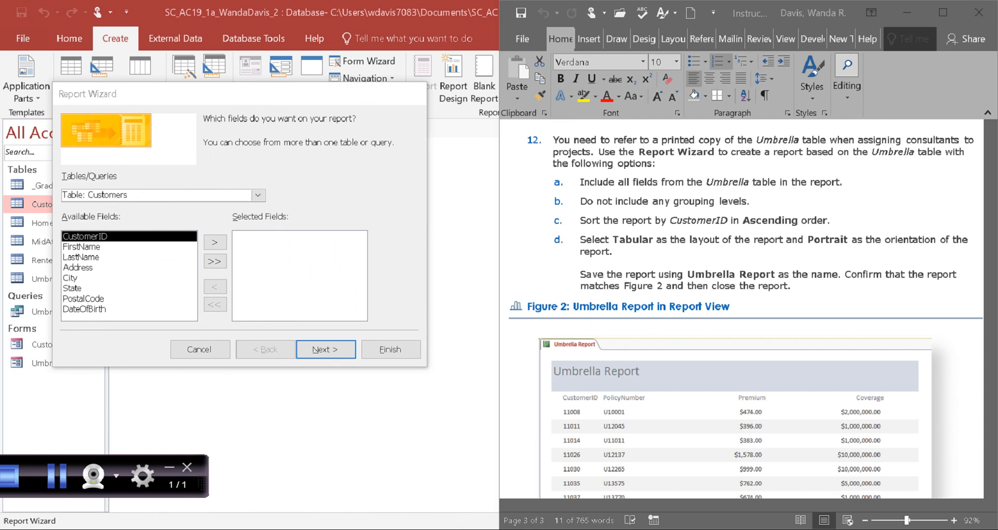
{"action": "left_click", "coordinate": [258, 195]}
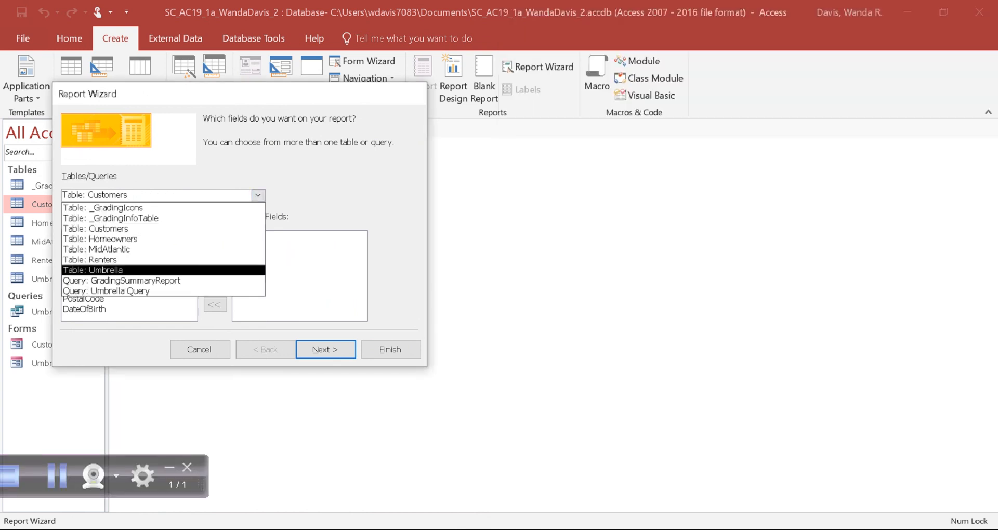
{"action": "left_click", "coordinate": [125, 270]}
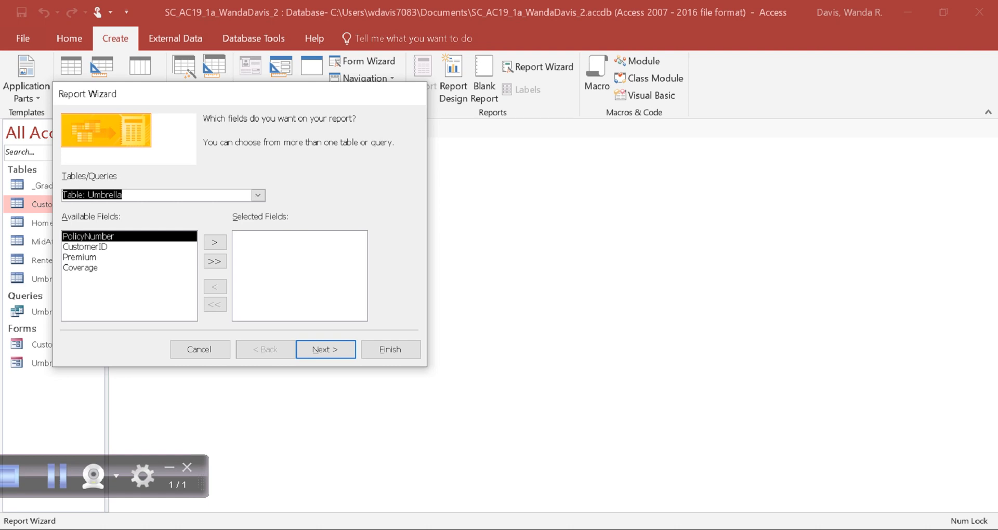
Step: Include all fields of the Umbrella table in the report and continue without adding any grouping levels
{"action": "left_click", "coordinate": [215, 261]}
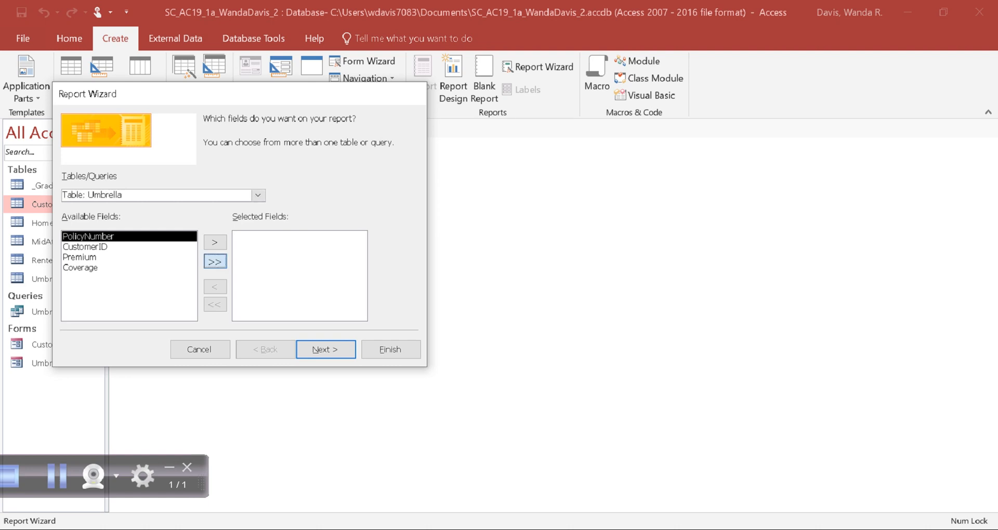
{"action": "left_click", "coordinate": [326, 350]}
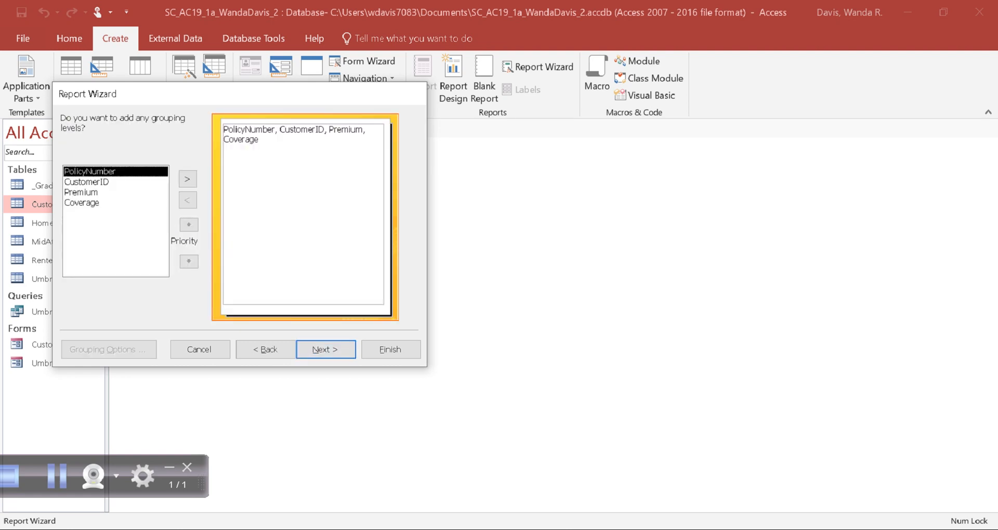
{"action": "key", "text": "alt+Tab"}
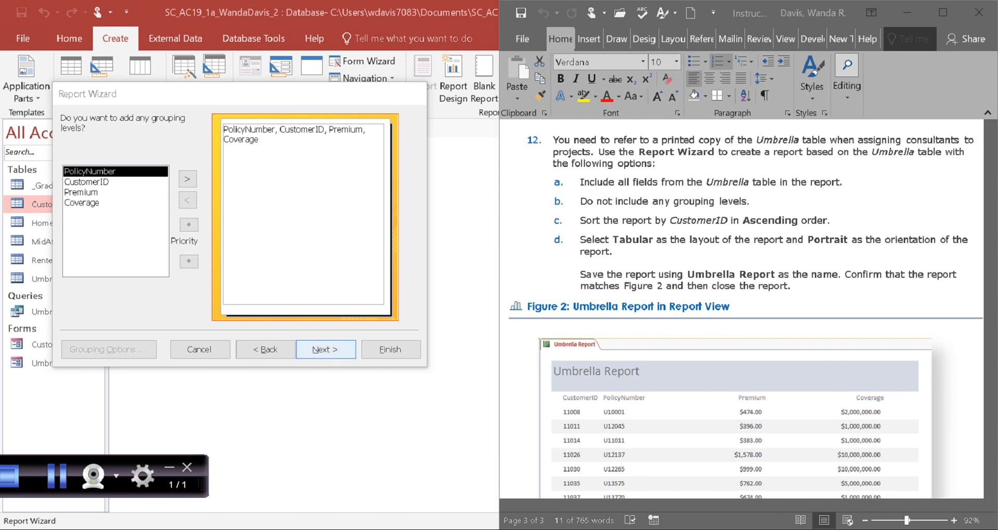
{"action": "left_click", "coordinate": [326, 349]}
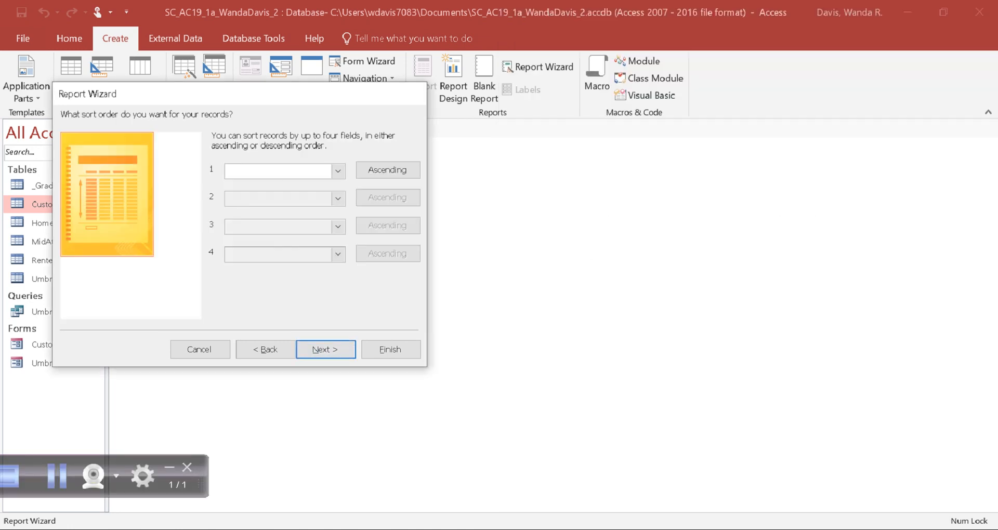
Step: Sort the report by CustomerID in ascending order and continue to the layout options
{"action": "key", "text": "alt+Tab"}
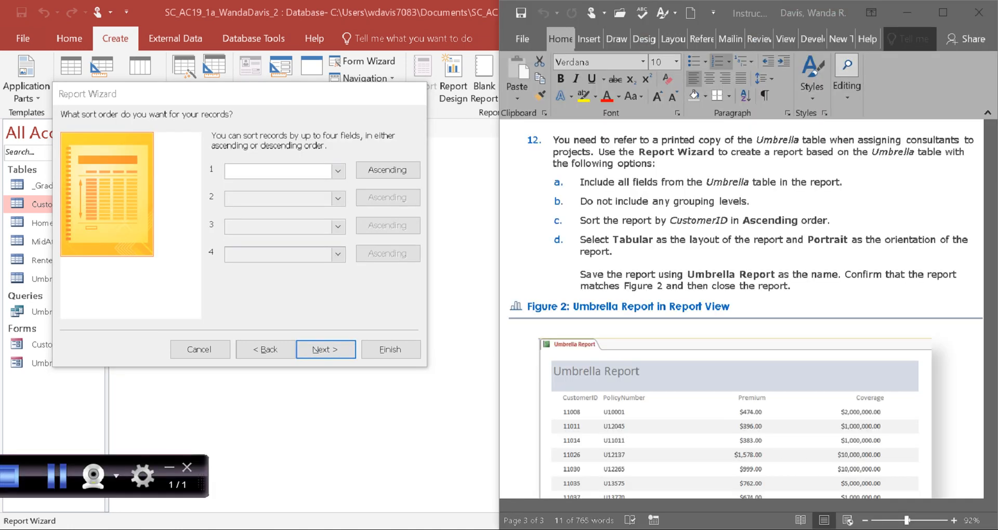
{"action": "left_click", "coordinate": [338, 171]}
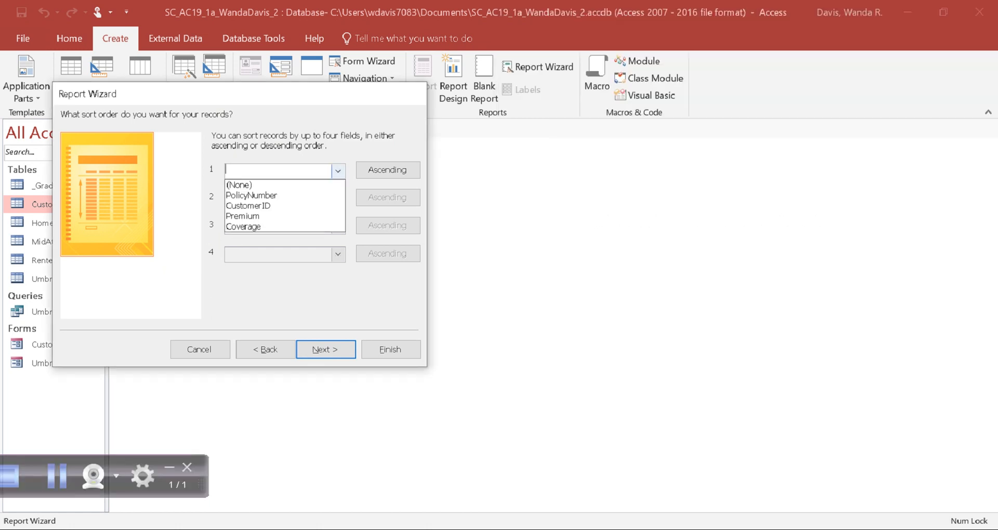
{"action": "left_click", "coordinate": [271, 206]}
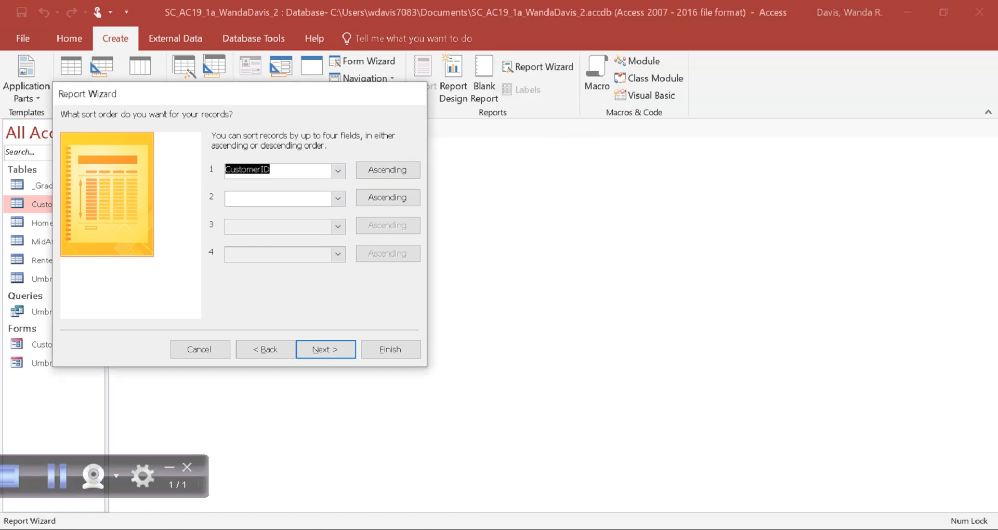
{"action": "key", "text": "Return"}
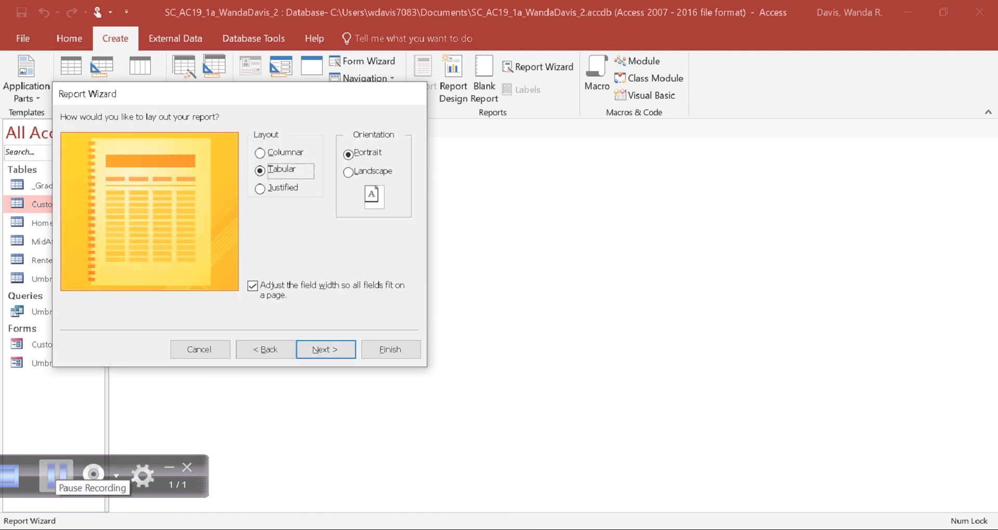
Step: Keep the Tabular layout and Portrait orientation, checking them against instruction 12d, and continue to the report title
{"action": "key", "text": "alt+Tab"}
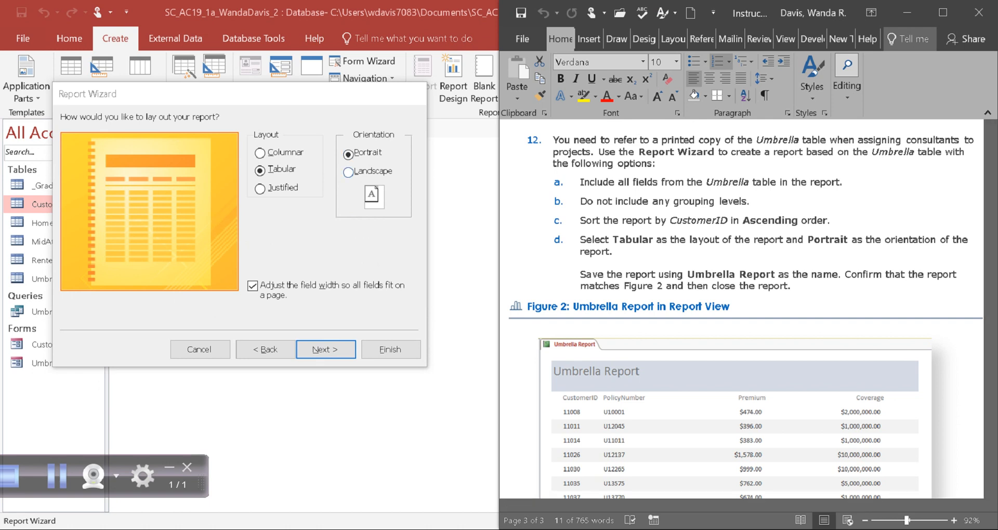
{"action": "left_click", "coordinate": [348, 172]}
{"action": "left_click", "coordinate": [348, 155]}
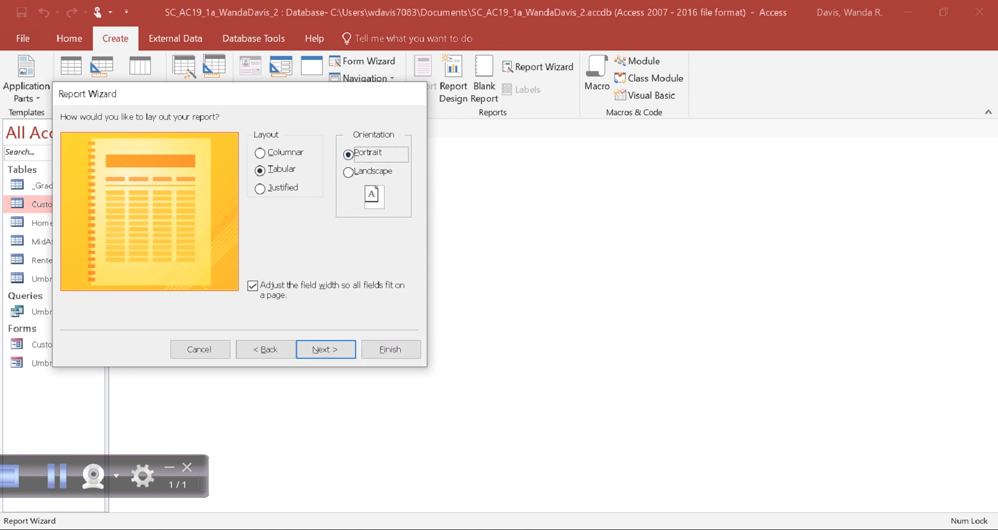
{"action": "key", "text": "alt+Tab"}
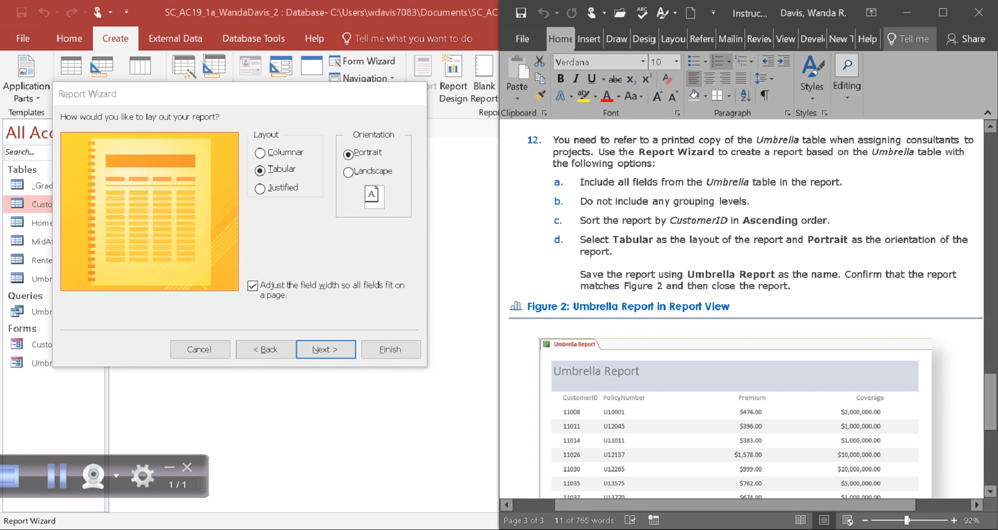
{"action": "left_click", "coordinate": [57, 476]}
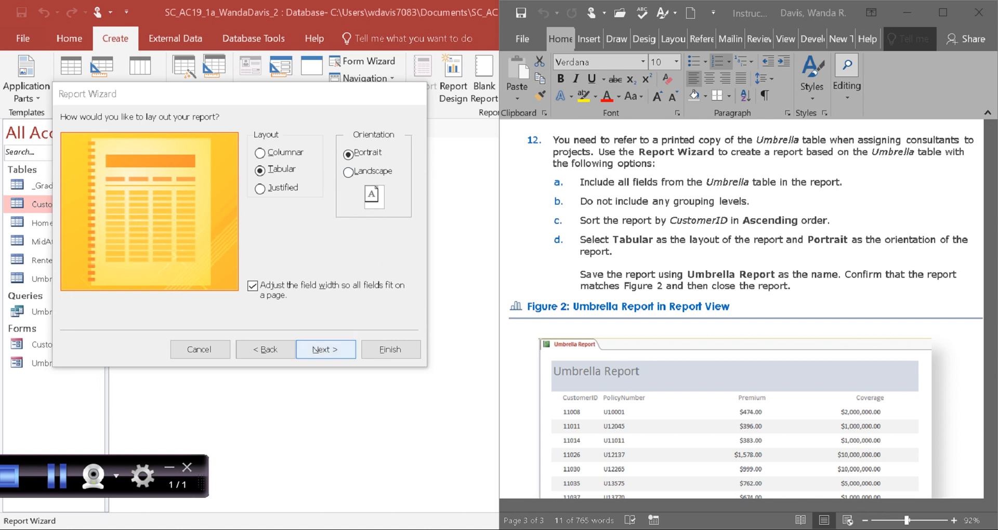
{"action": "left_click", "coordinate": [326, 350]}
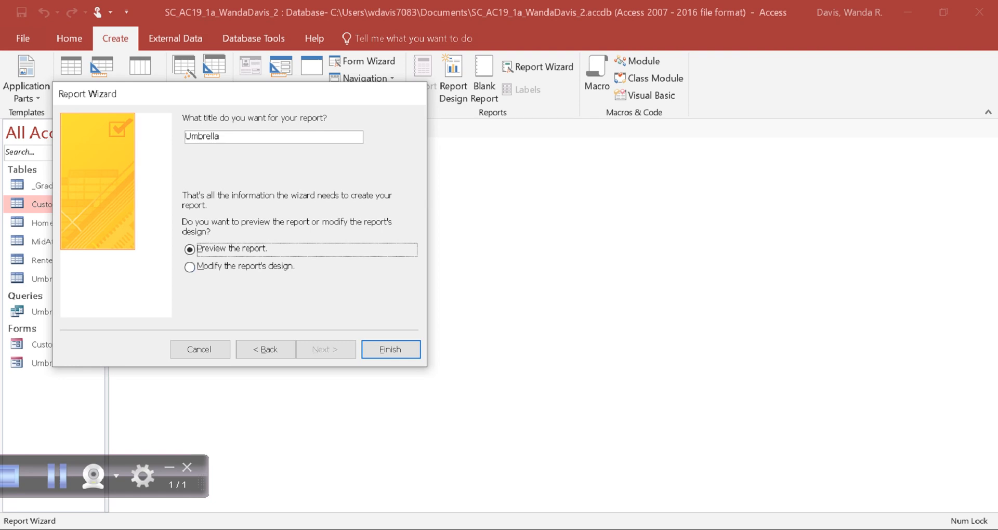
Step: Title the report Umbrella Report and finish the wizard with the option to preview the report
{"action": "key", "text": "alt+Tab"}
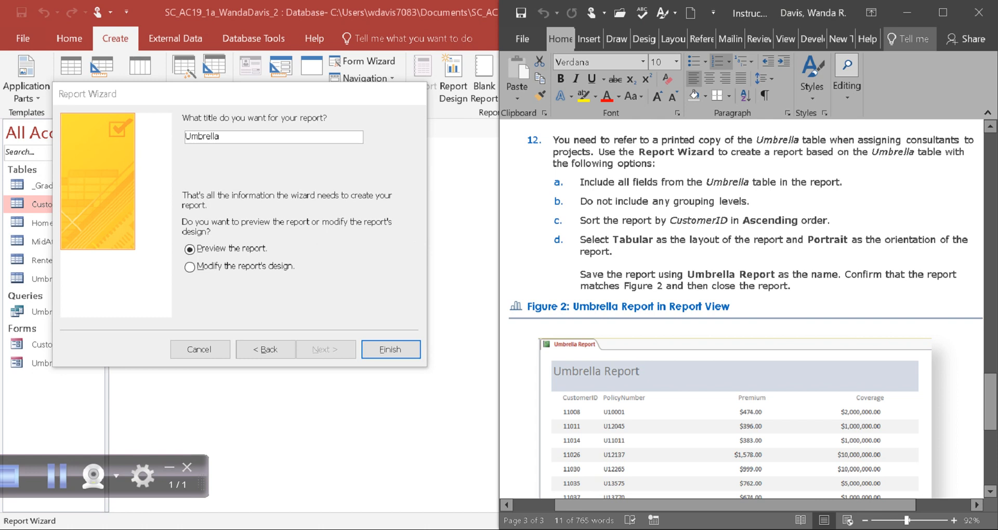
{"action": "key", "text": "alt+Tab"}
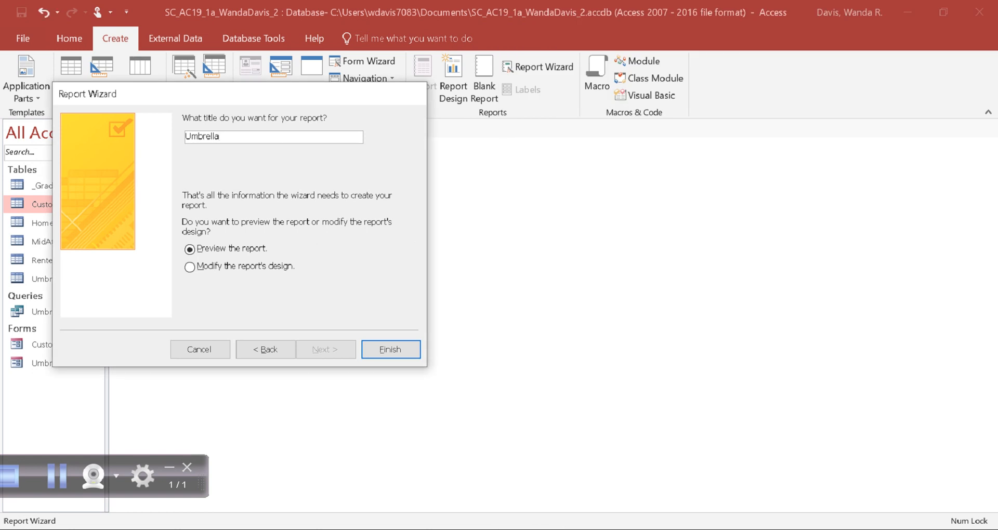
{"action": "type", "text": "Report"}
{"action": "key", "text": "alt+Tab"}
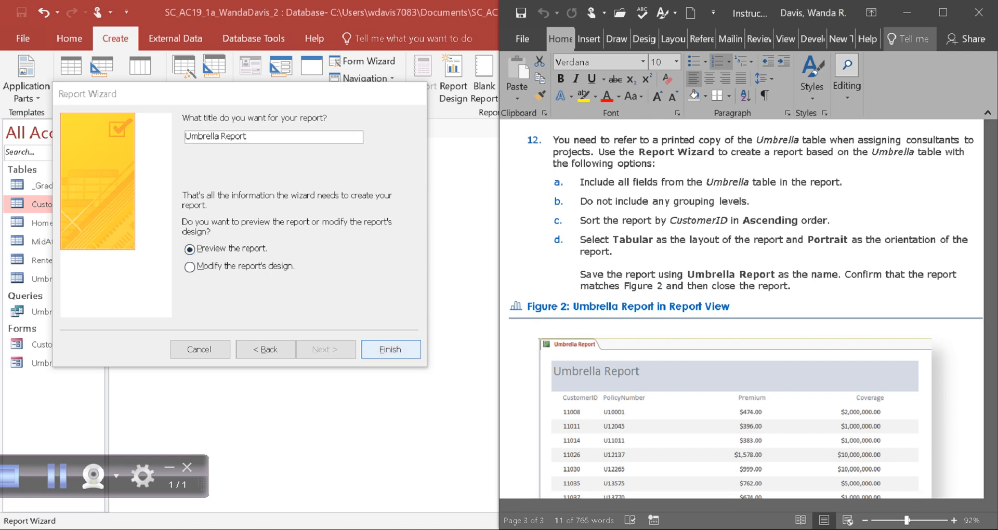
{"action": "left_click", "coordinate": [390, 349]}
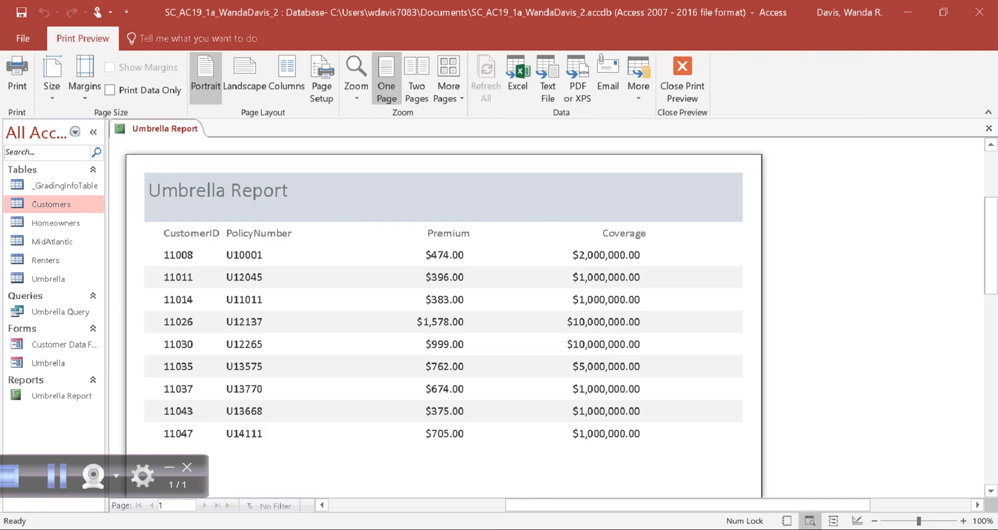
Step: Compare the Umbrella Report's print preview, including its footer, with Figure 2 in the Word document
{"action": "left_click", "coordinate": [944, 12]}
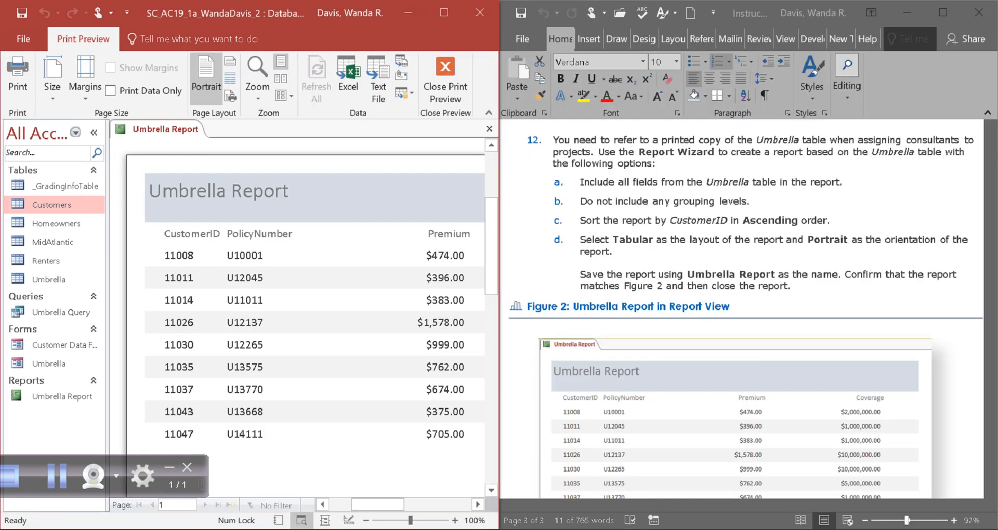
{"action": "left_click", "coordinate": [990, 402]}
{"action": "scroll", "coordinate": [743, 312], "scroll_direction": "down", "scroll_amount": 3}
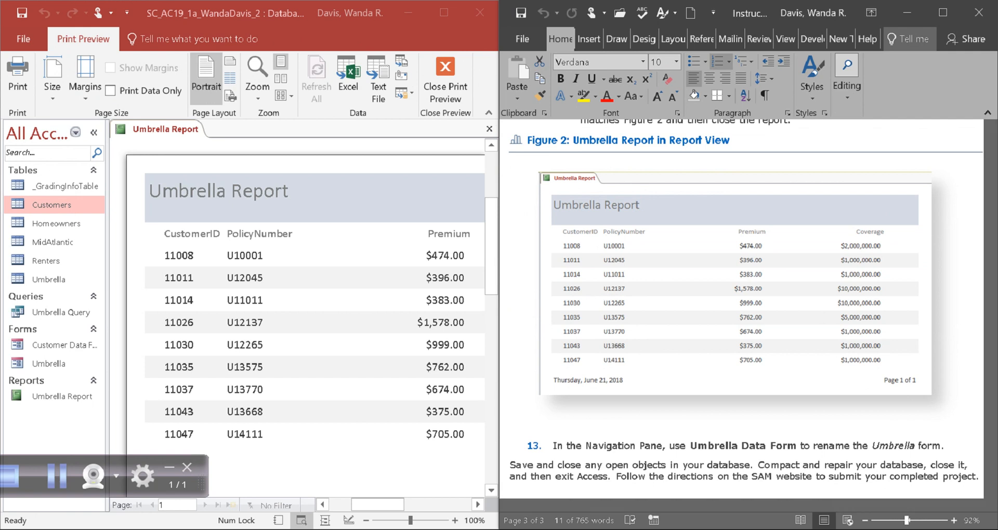
{"action": "left_click", "coordinate": [492, 490]}
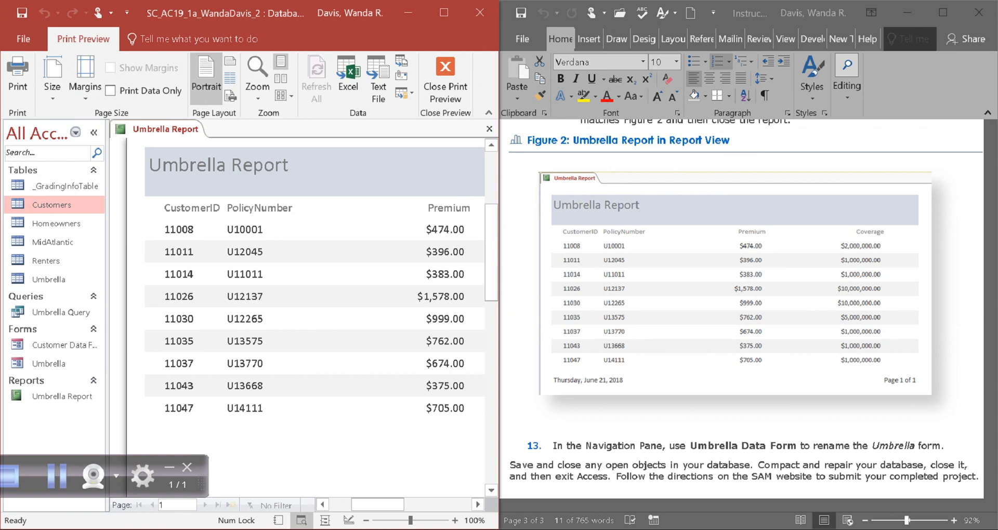
{"action": "left_click", "coordinate": [312, 317]}
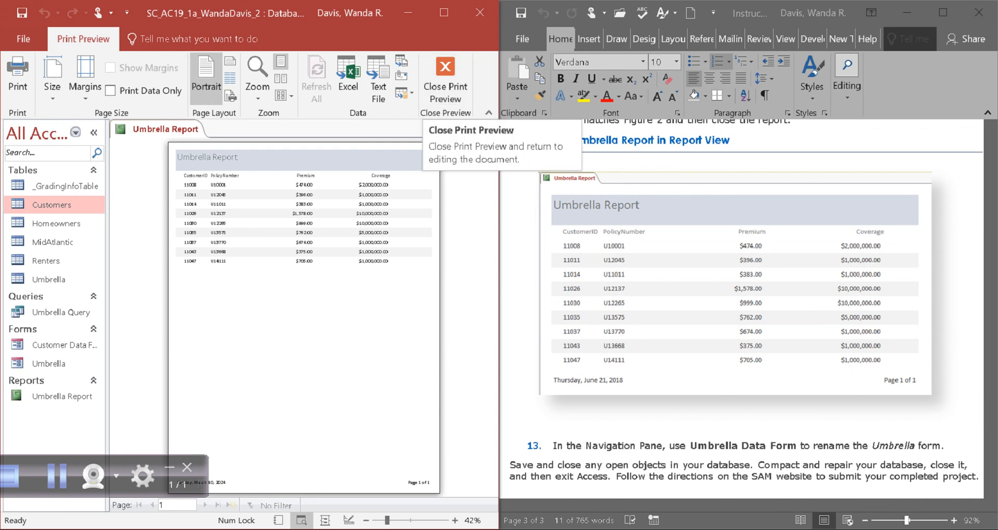
{"action": "left_click", "coordinate": [255, 243]}
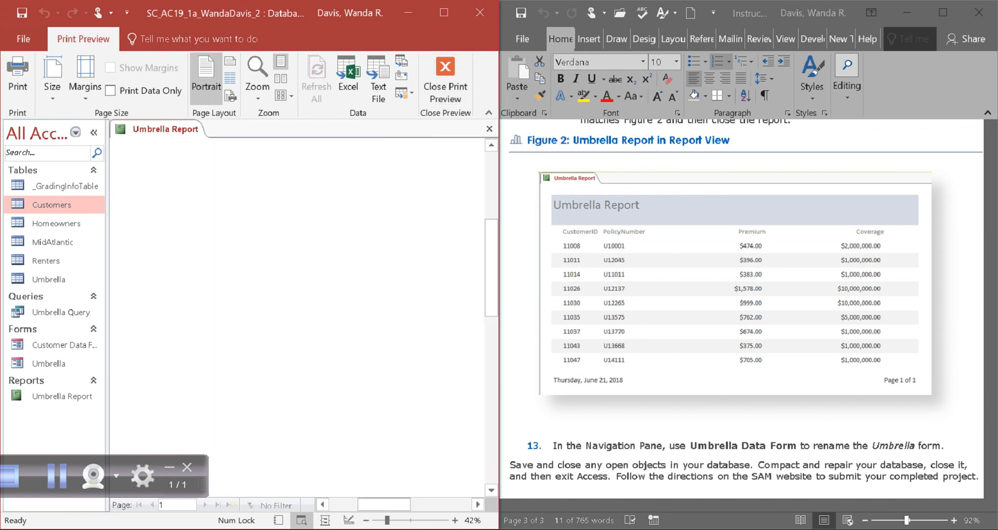
{"action": "left_click", "coordinate": [335, 344]}
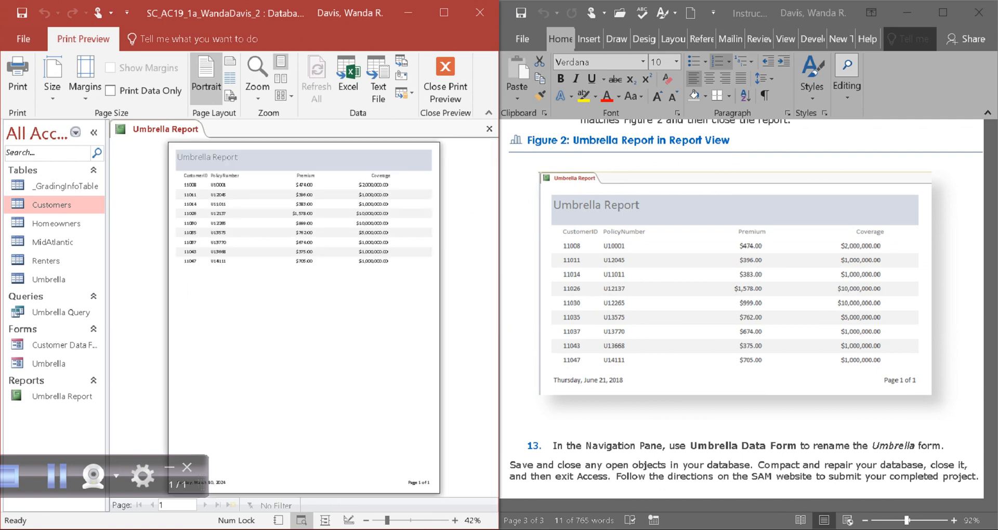
{"action": "left_click", "coordinate": [444, 13]}
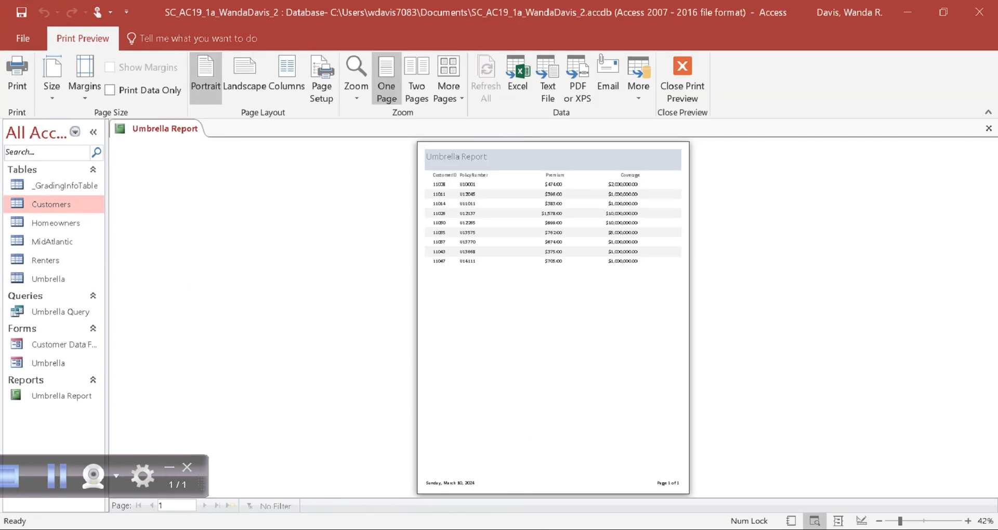
Step: Close the print preview and switch the Umbrella Report to Report View
{"action": "left_click", "coordinate": [683, 81]}
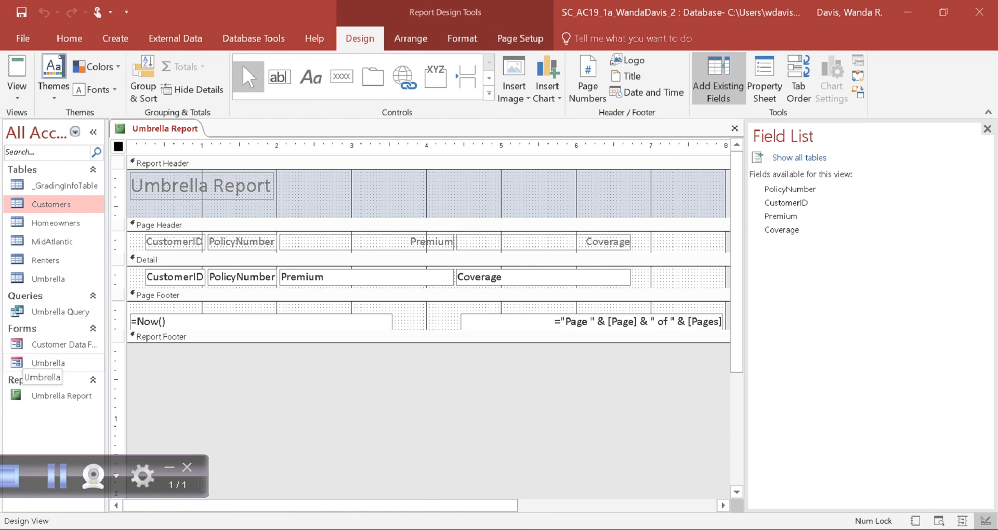
{"action": "left_click", "coordinate": [62, 396]}
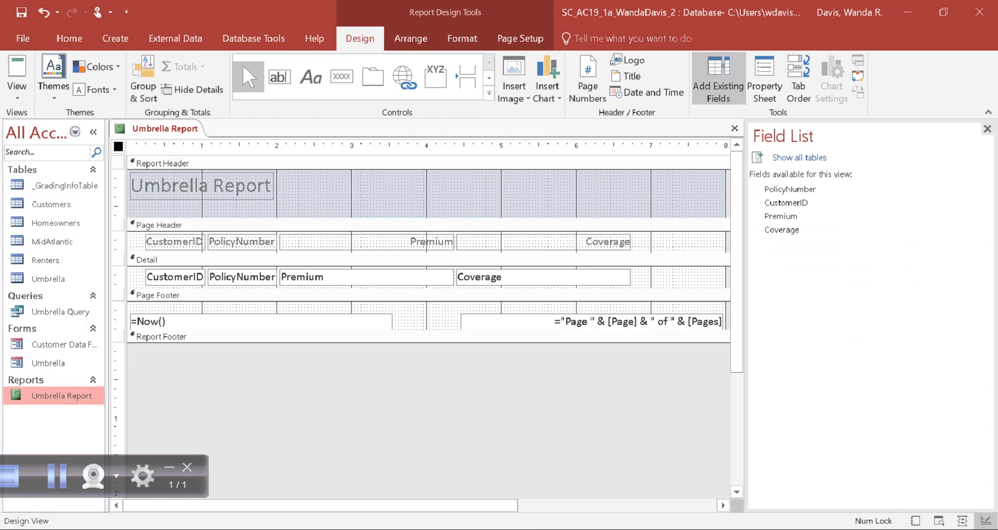
{"action": "right_click", "coordinate": [62, 393]}
{"action": "left_click", "coordinate": [110, 187]}
{"action": "left_click", "coordinate": [18, 88]}
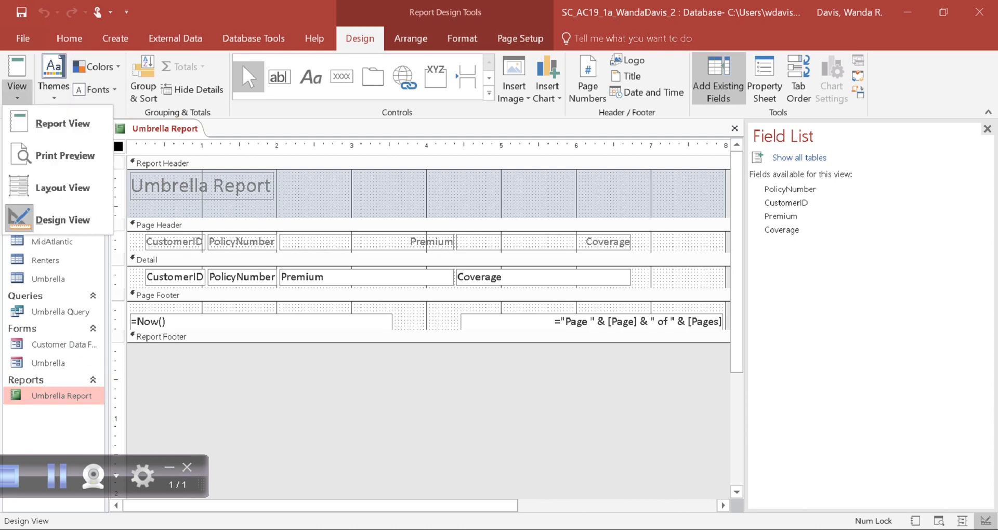
{"action": "left_click", "coordinate": [63, 124]}
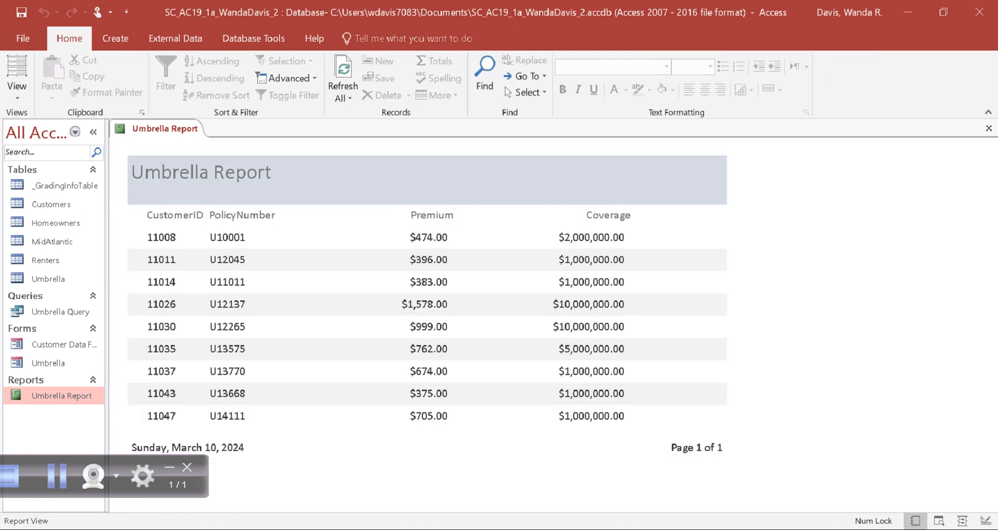
Step: Show the Umbrella Report in Layout View without the field list and look over the available paper sizes
{"action": "left_click", "coordinate": [17, 91]}
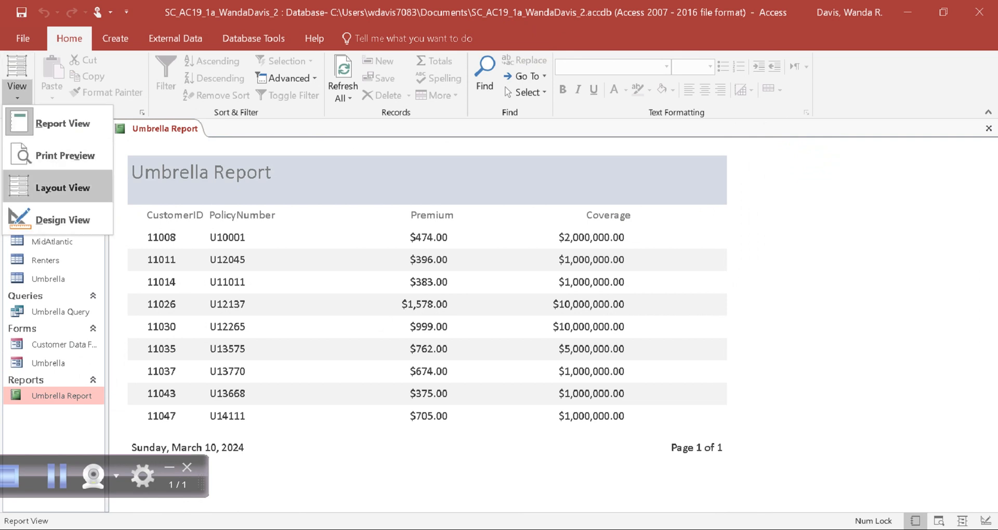
{"action": "left_click", "coordinate": [62, 188]}
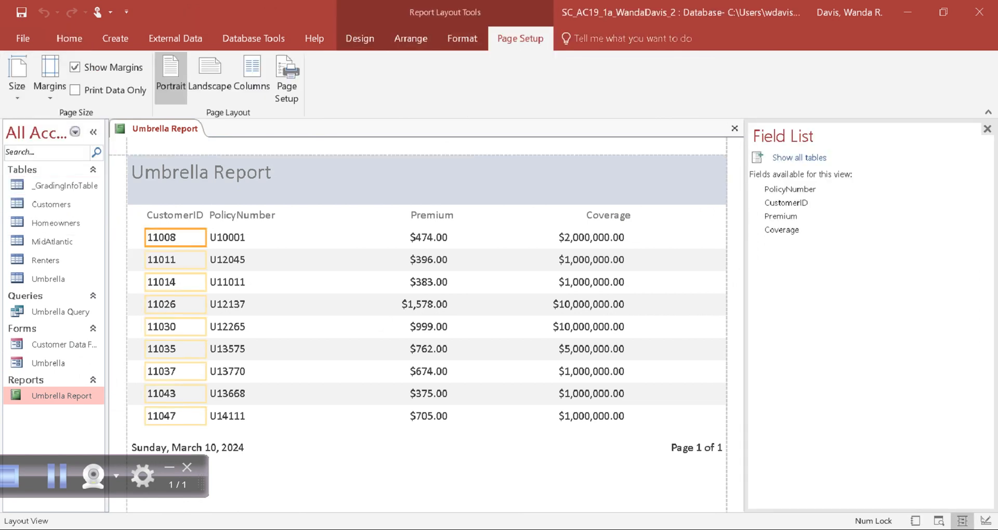
{"action": "left_click", "coordinate": [17, 75]}
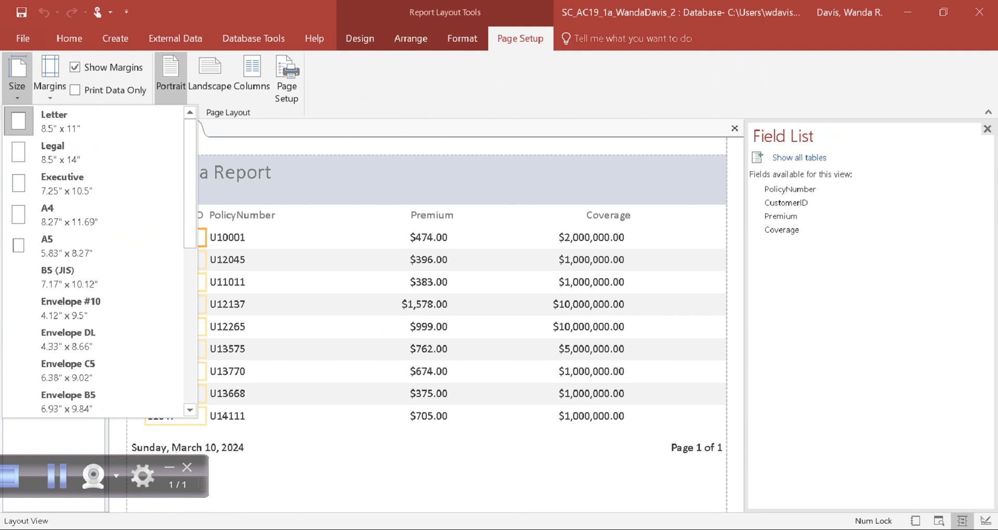
{"action": "key", "text": "Escape"}
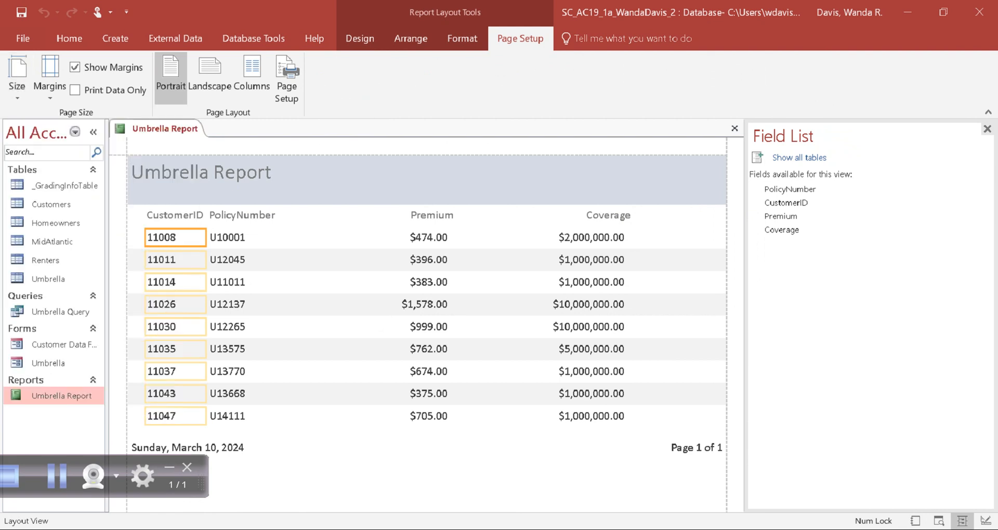
{"action": "left_click", "coordinate": [987, 129]}
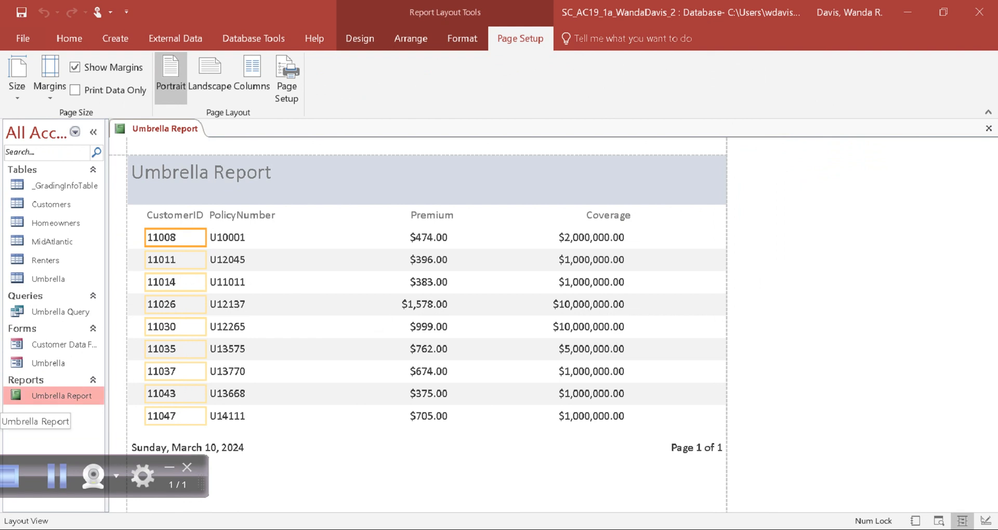
Step: Inspect the Umbrella Report in Design View and return it to Report View
{"action": "left_click", "coordinate": [48, 396]}
{"action": "right_click", "coordinate": [49, 396]}
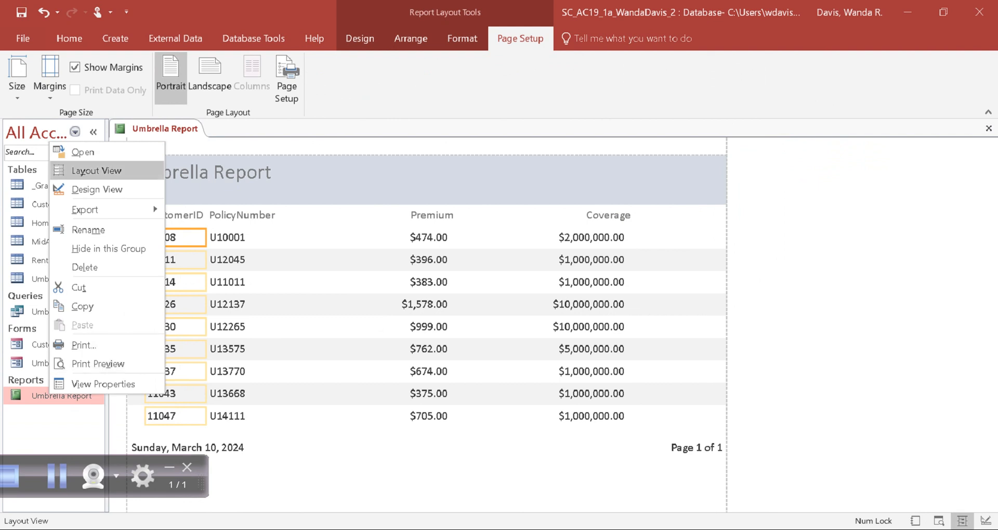
{"action": "left_click", "coordinate": [97, 190]}
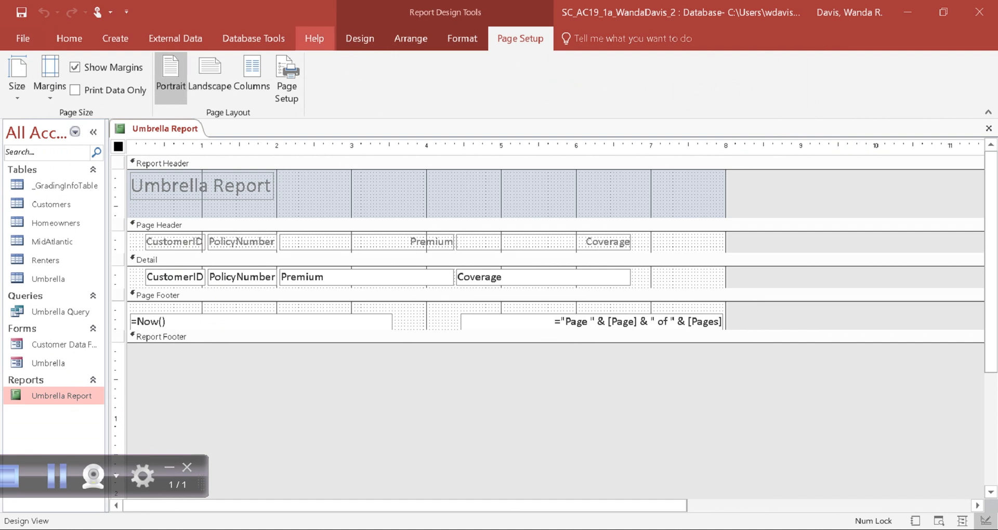
{"action": "left_click", "coordinate": [360, 38]}
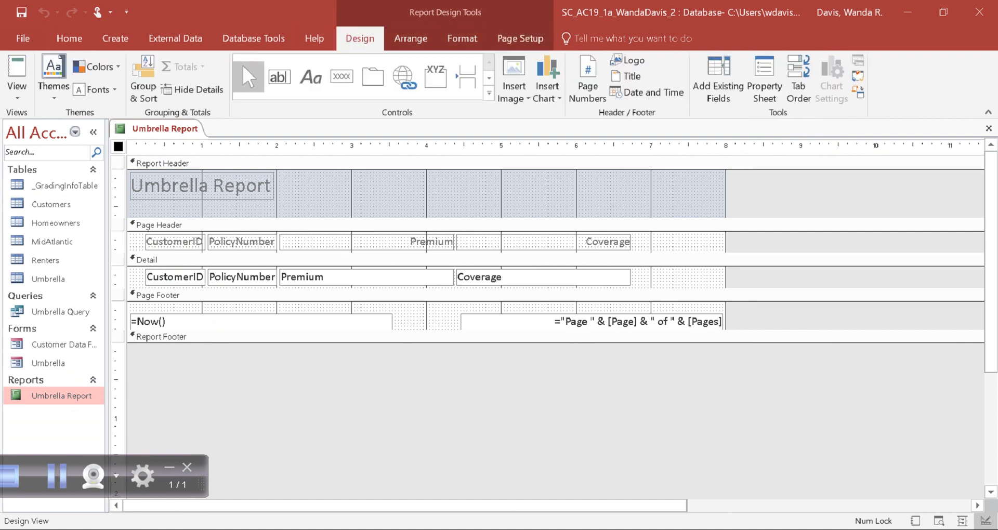
{"action": "left_click", "coordinate": [16, 88]}
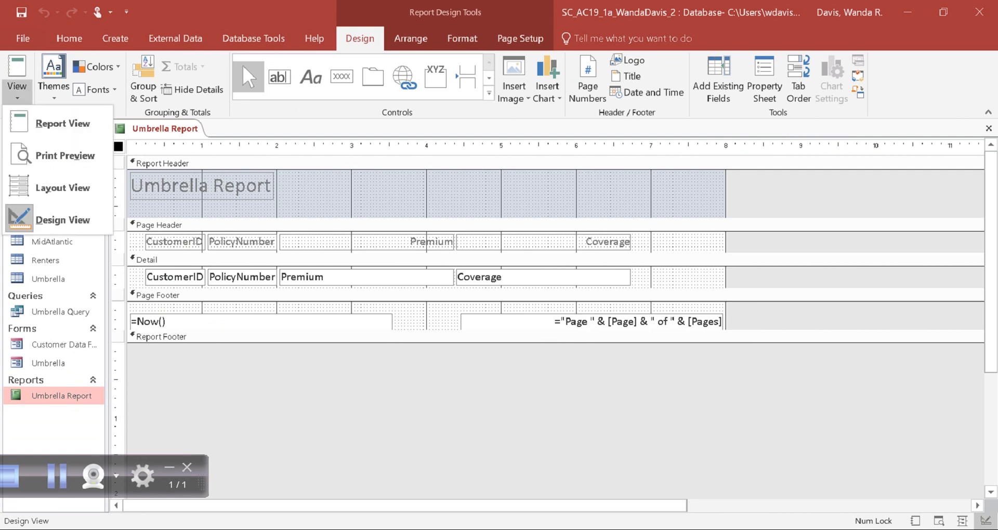
{"action": "left_click", "coordinate": [63, 123]}
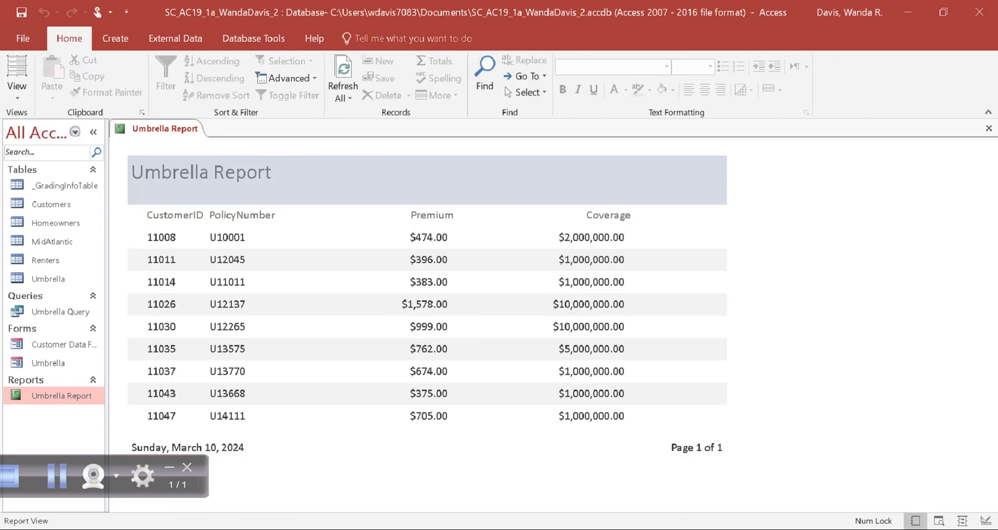
Step: Place Access beside the Word instructions and compare the Umbrella Report with Figure 2, minimizing the browser window
{"action": "left_click", "coordinate": [944, 12]}
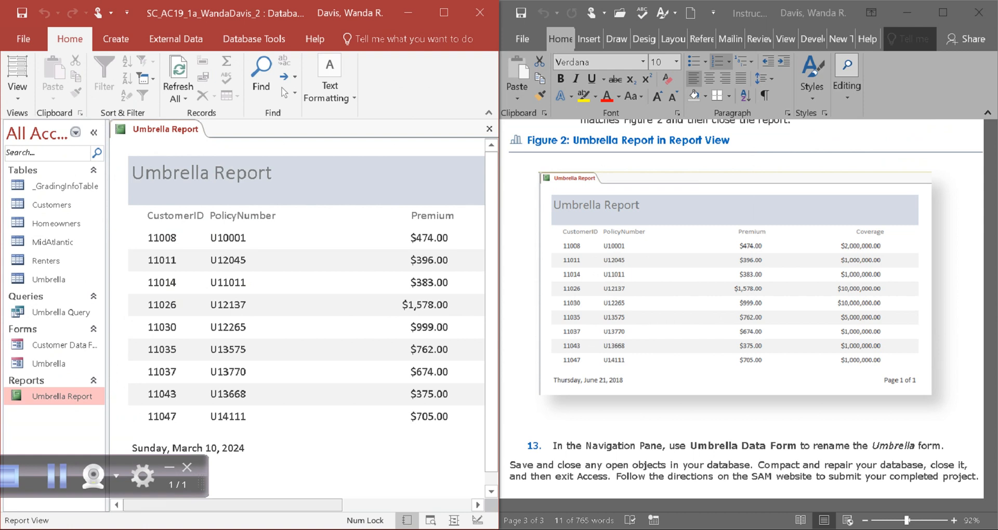
{"action": "mouse_move", "coordinate": [232, 505]}
{"action": "left_mouse_down"}
{"action": "mouse_move", "coordinate": [330, 505]}
{"action": "mouse_move", "coordinate": [228, 505]}
{"action": "left_mouse_up"}
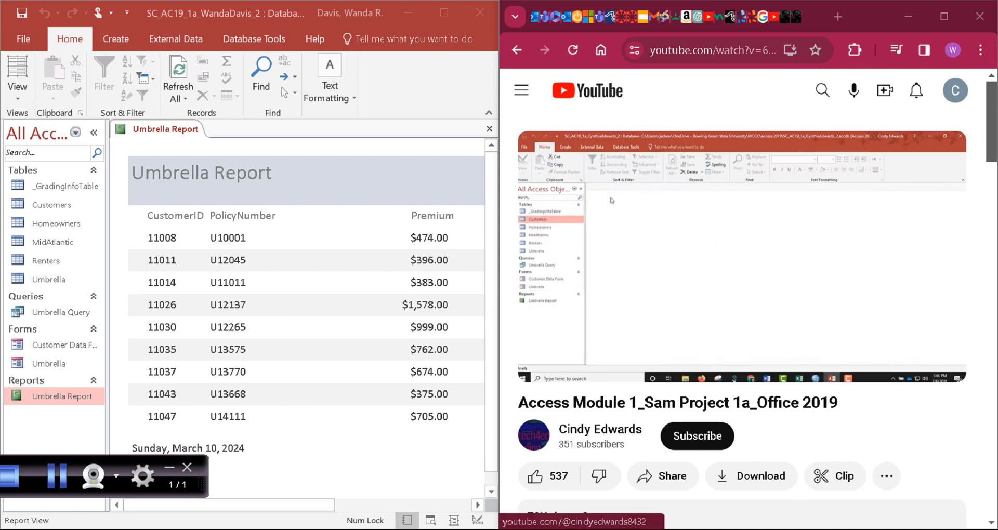
{"action": "left_click", "coordinate": [743, 257]}
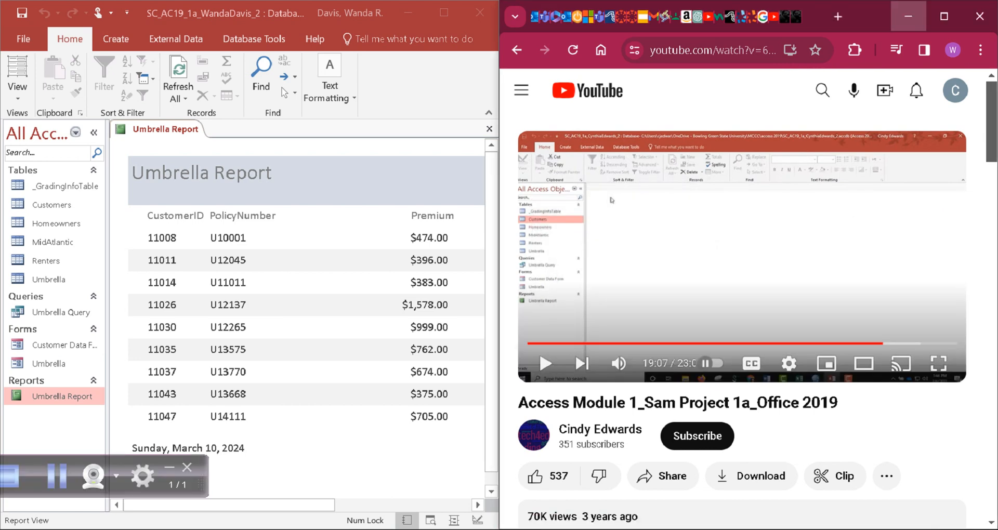
{"action": "left_click", "coordinate": [909, 16]}
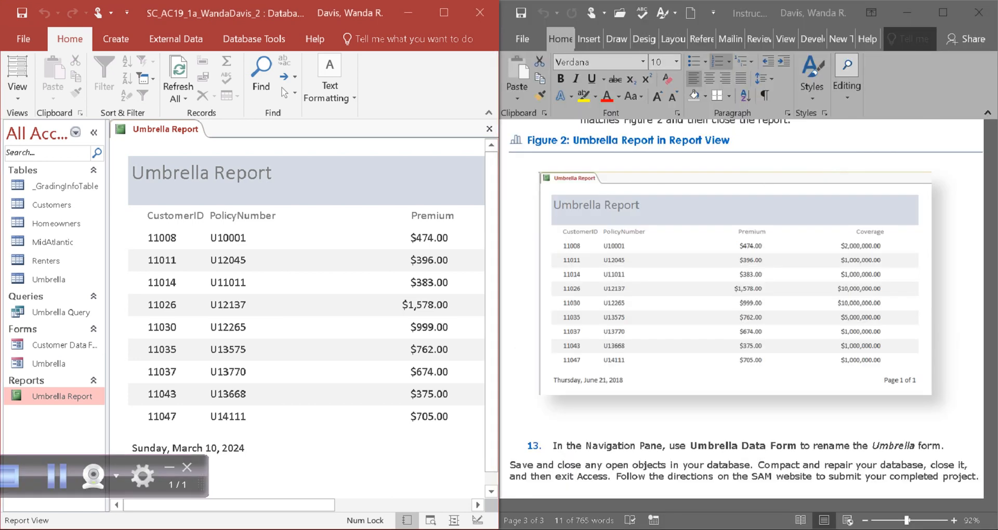
Step: Close the Umbrella Report and bring up instruction 13 in the Word document
{"action": "right_click", "coordinate": [134, 139]}
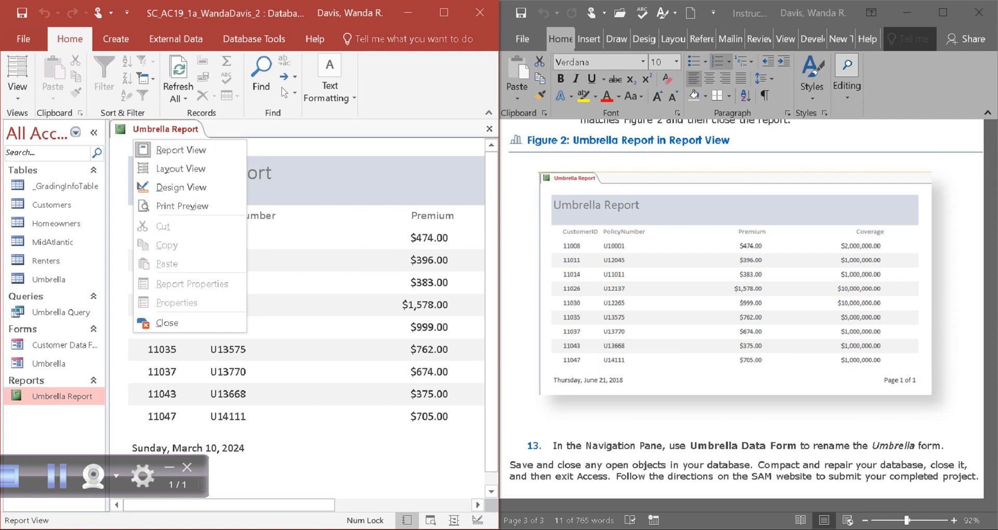
{"action": "left_click", "coordinate": [167, 323]}
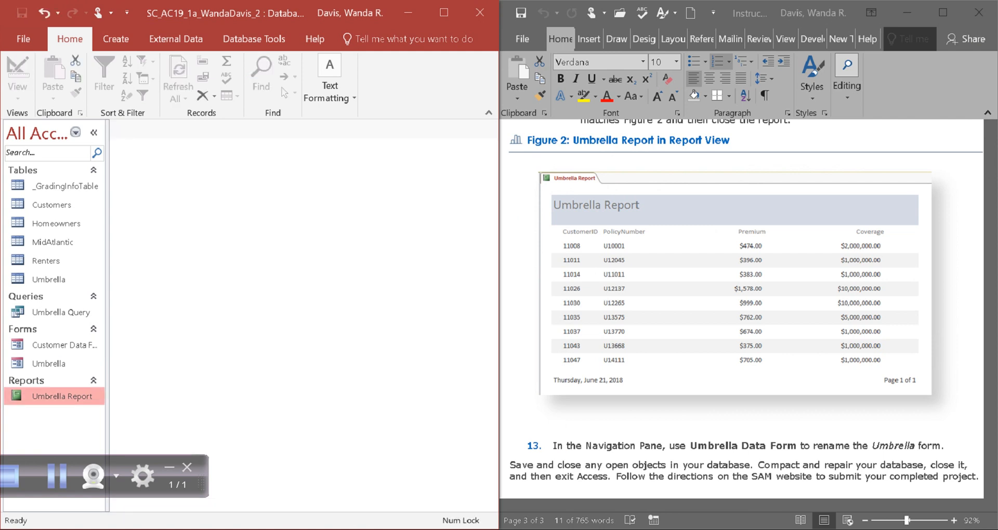
{"action": "scroll", "coordinate": [744, 312], "scroll_direction": "down", "scroll_amount": 3}
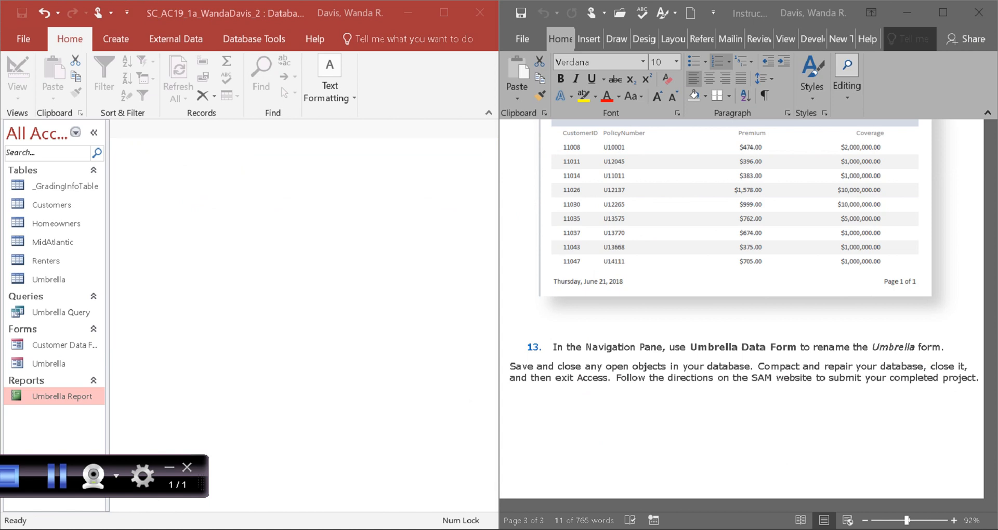
{"action": "left_click", "coordinate": [49, 364]}
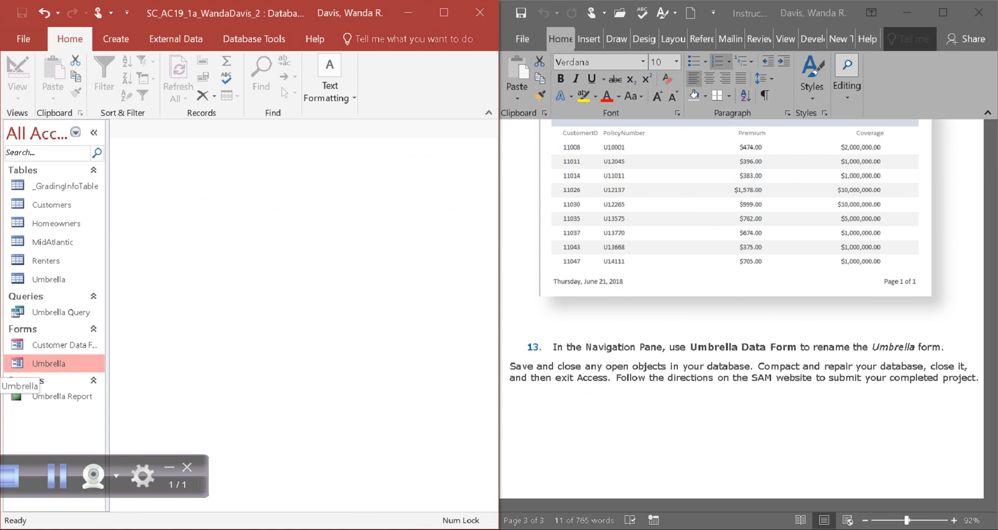
{"action": "right_click", "coordinate": [41, 364]}
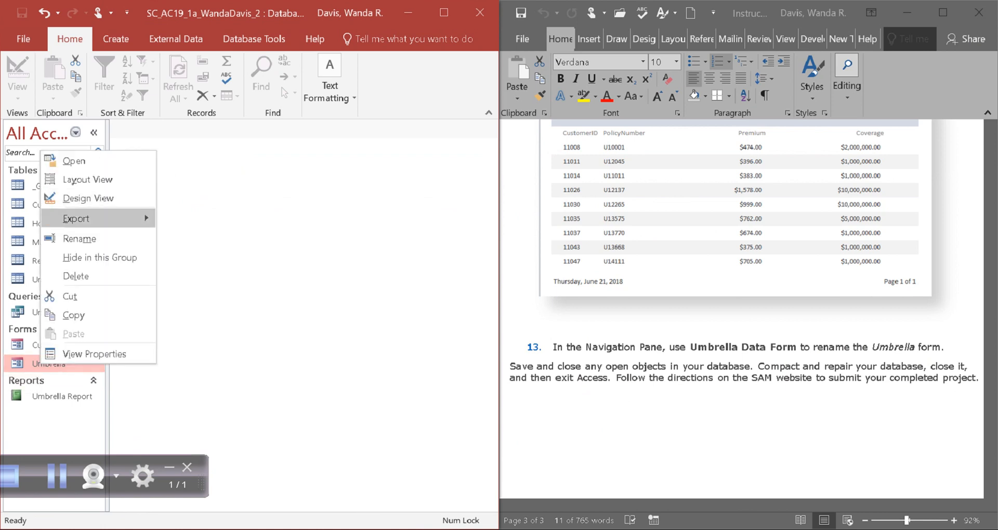
{"action": "left_click", "coordinate": [78, 238]}
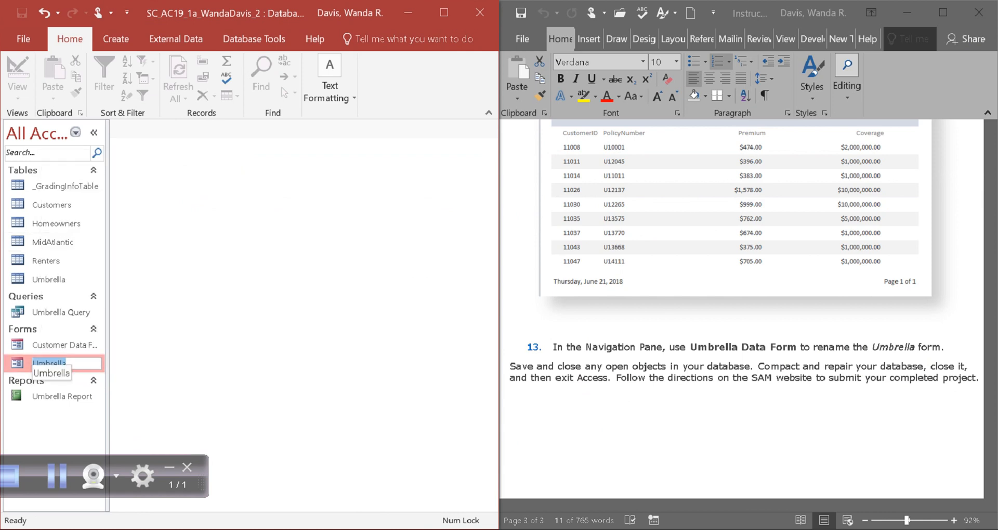
{"action": "left_click", "coordinate": [65, 345]}
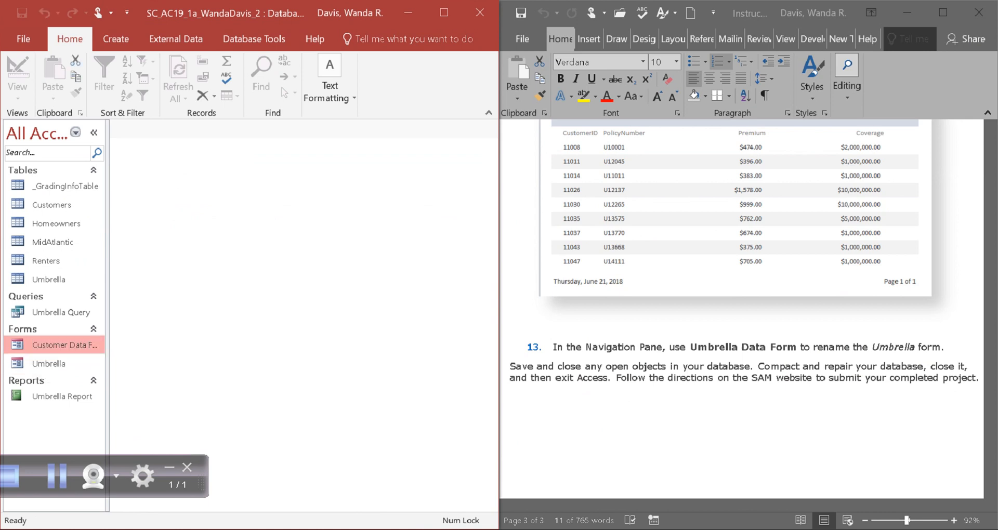
{"action": "left_click", "coordinate": [49, 364]}
{"action": "right_click", "coordinate": [58, 364]}
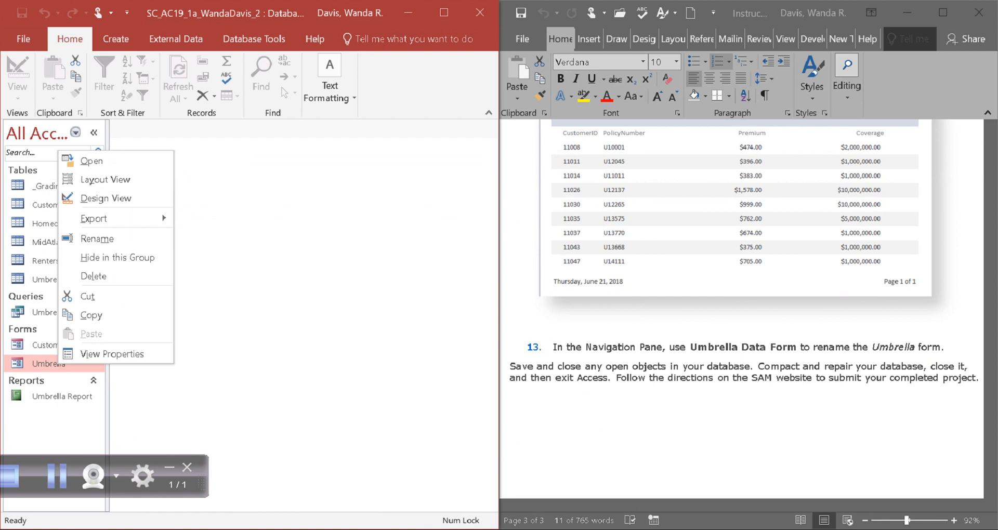
{"action": "left_click", "coordinate": [97, 239]}
{"action": "left_click", "coordinate": [56, 476]}
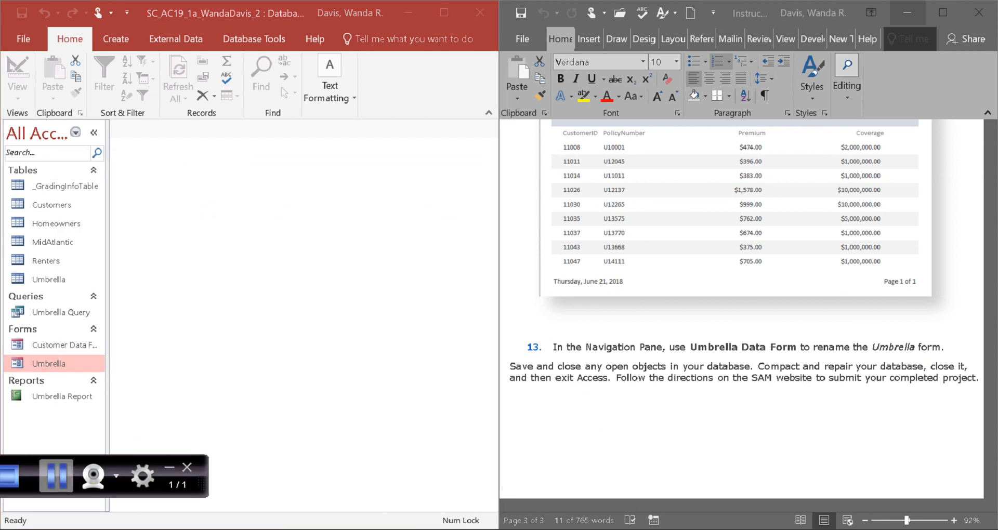
Step: Rename the Umbrella form as Umbrella Data Form
{"action": "left_click", "coordinate": [58, 364]}
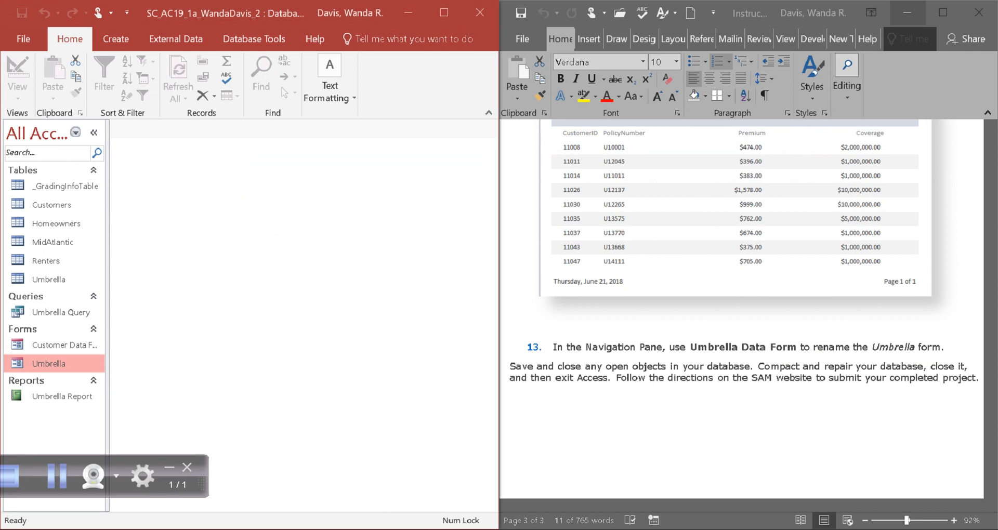
{"action": "right_click", "coordinate": [72, 363]}
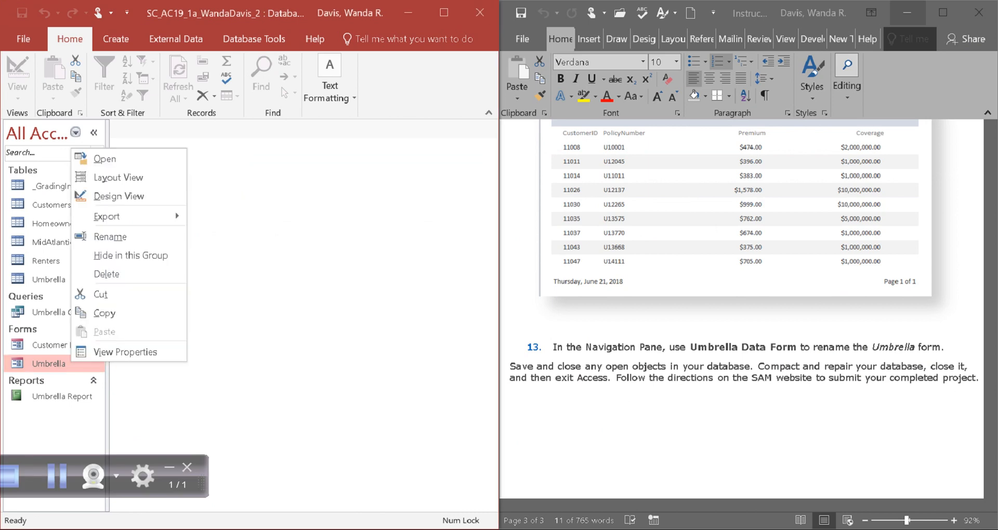
{"action": "left_click", "coordinate": [130, 237]}
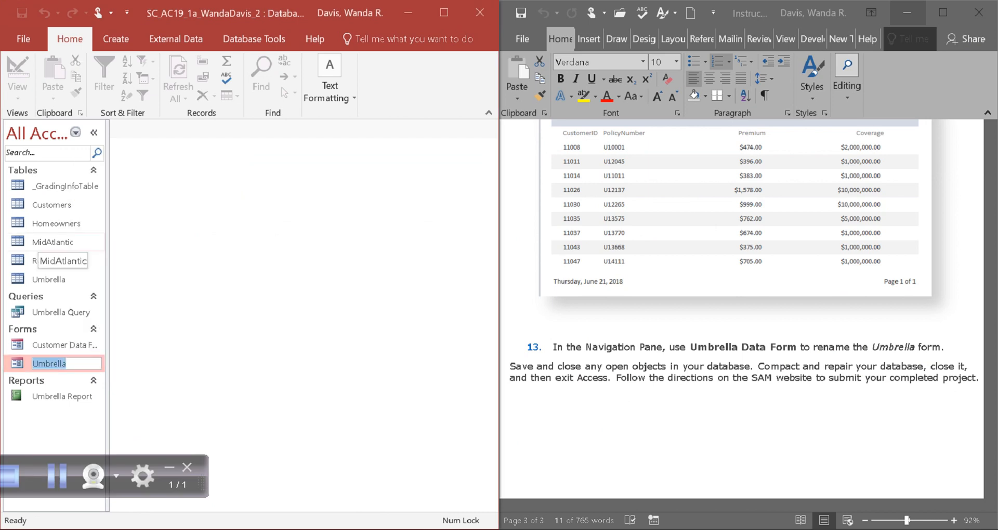
{"action": "left_click", "coordinate": [76, 364]}
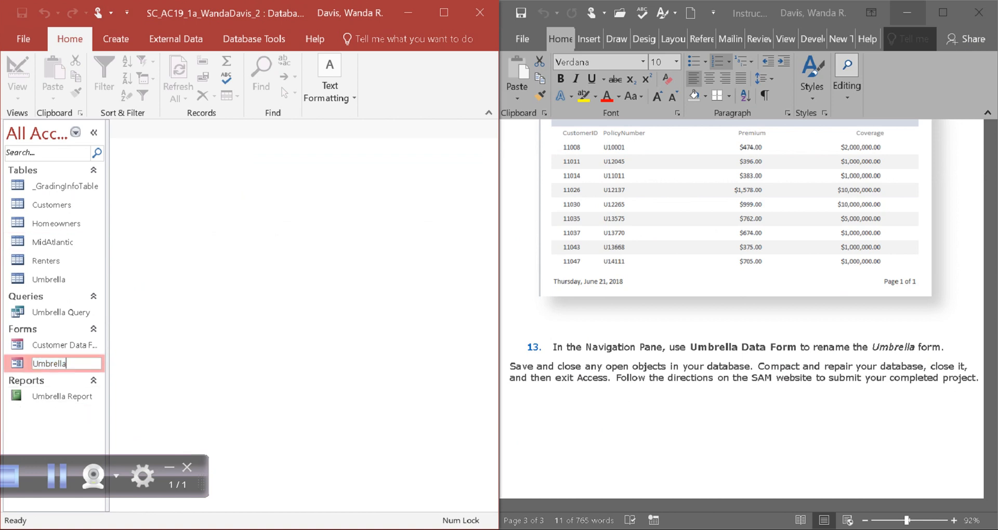
{"action": "type", "text": "Data Form"}
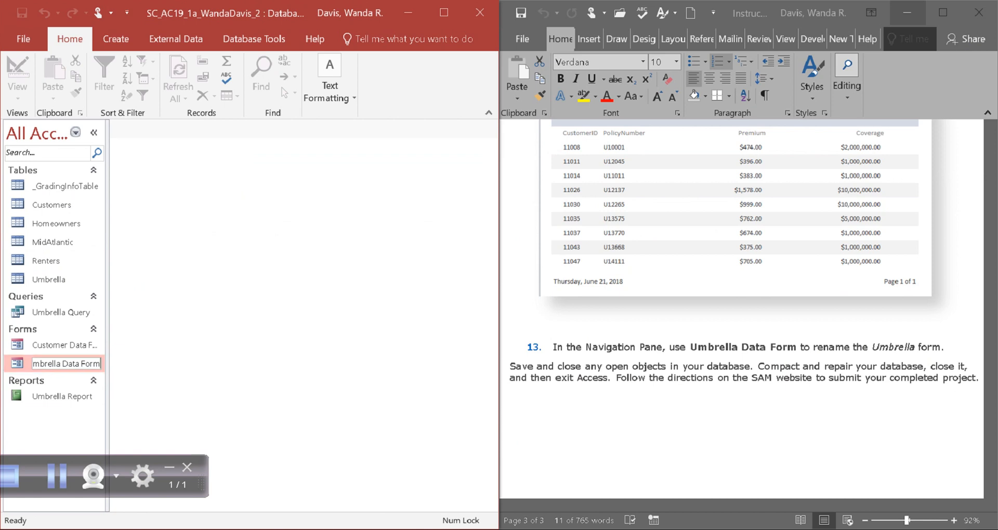
{"action": "left_click", "coordinate": [56, 476]}
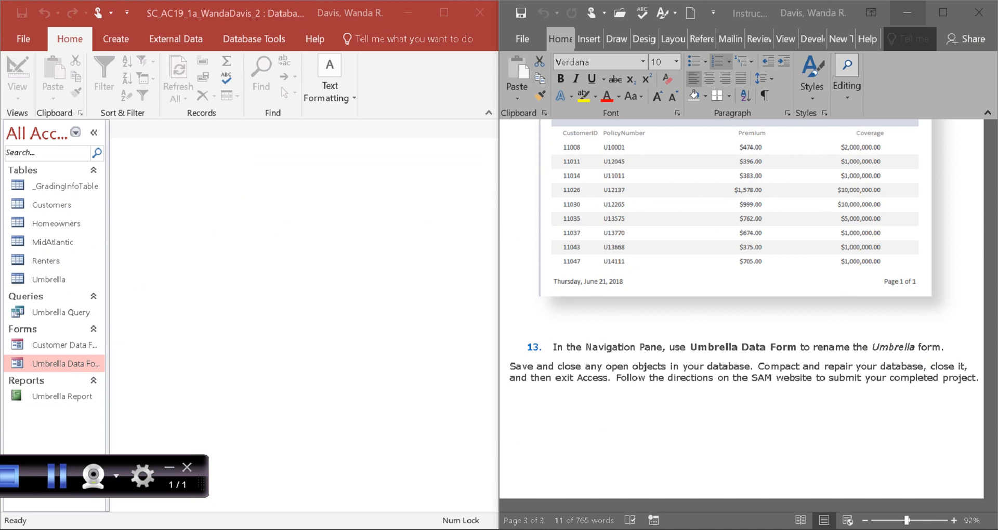
Step: Maximize the Access window and close the SAM project database, leaving Access open
{"action": "left_click", "coordinate": [443, 13]}
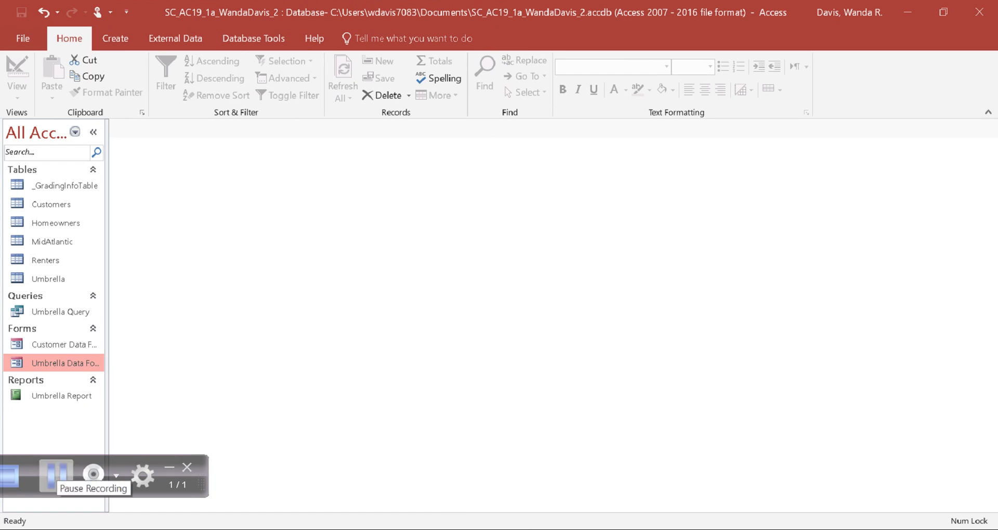
{"action": "left_click", "coordinate": [56, 476]}
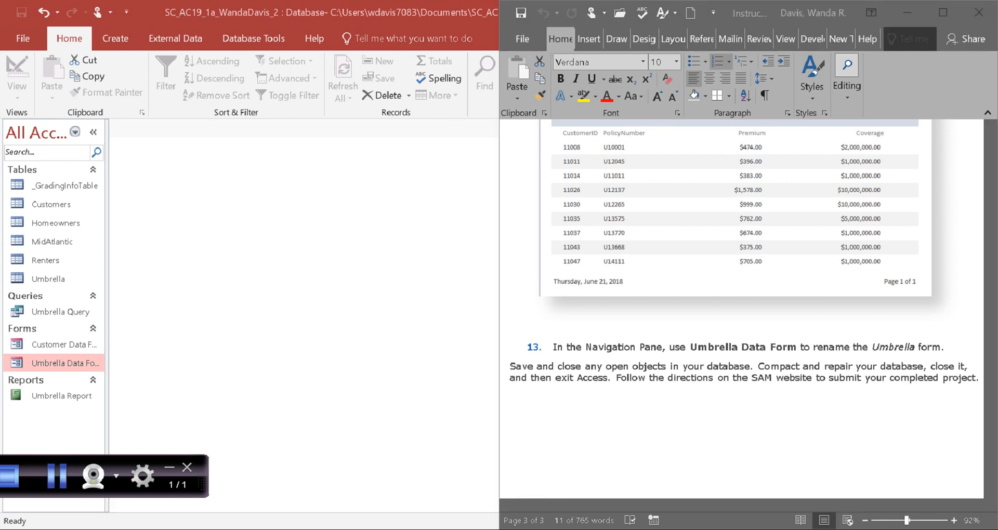
{"action": "left_click", "coordinate": [23, 38]}
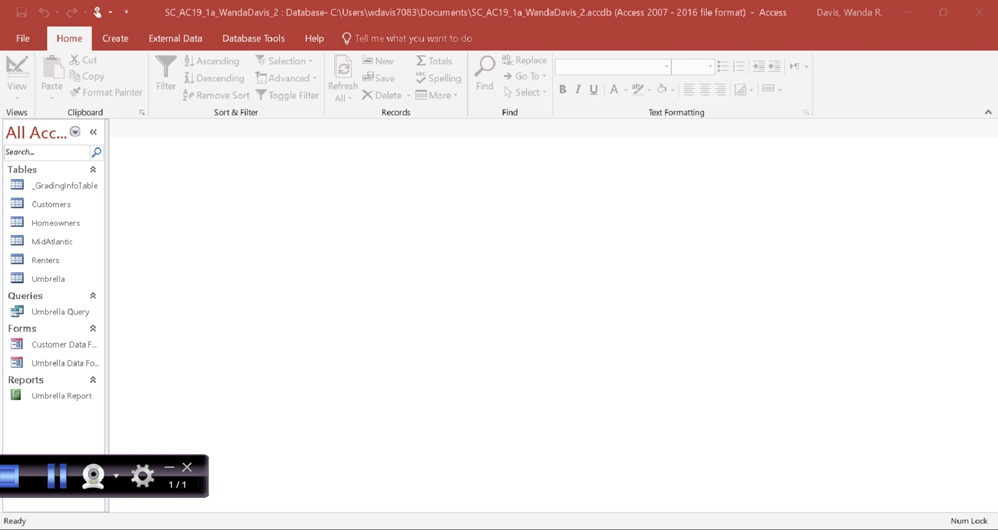
{"action": "left_click", "coordinate": [23, 38]}
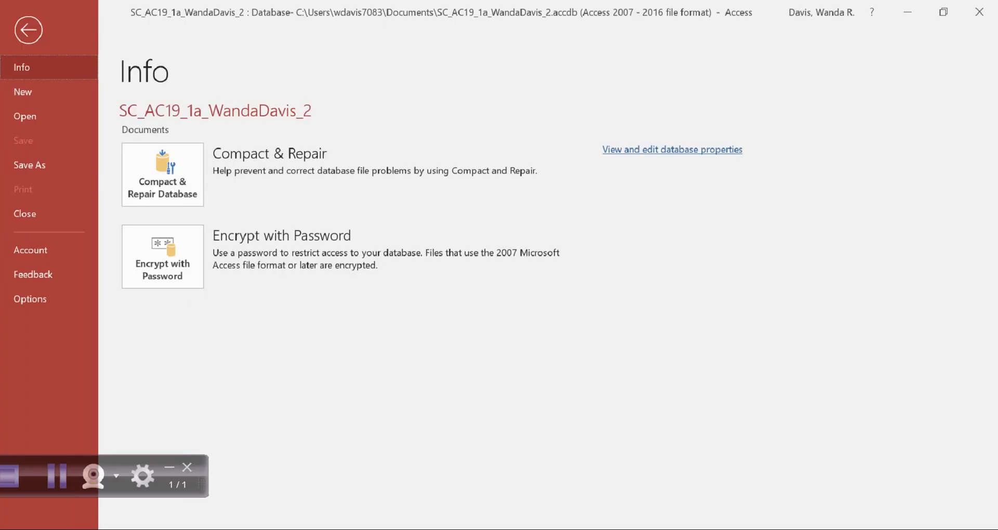
{"action": "left_click", "coordinate": [25, 214]}
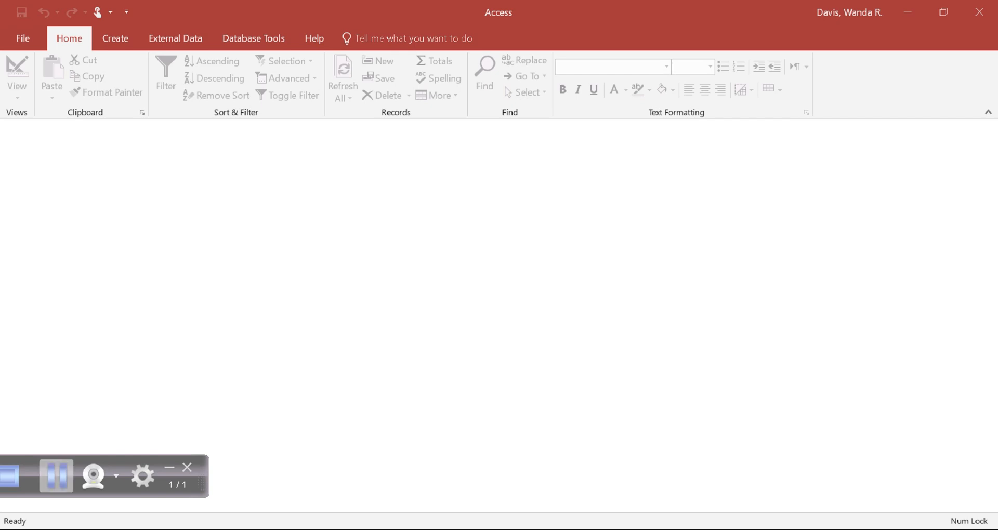
{"action": "left_click", "coordinate": [56, 476]}
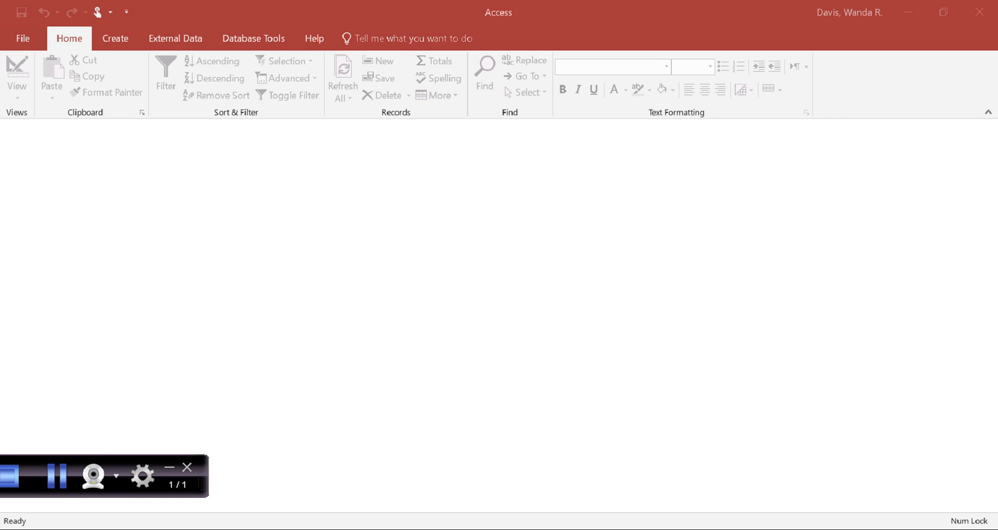
Step: Exit Access completely, leaving the Word instructions open on the desktop
{"action": "left_click", "coordinate": [23, 39]}
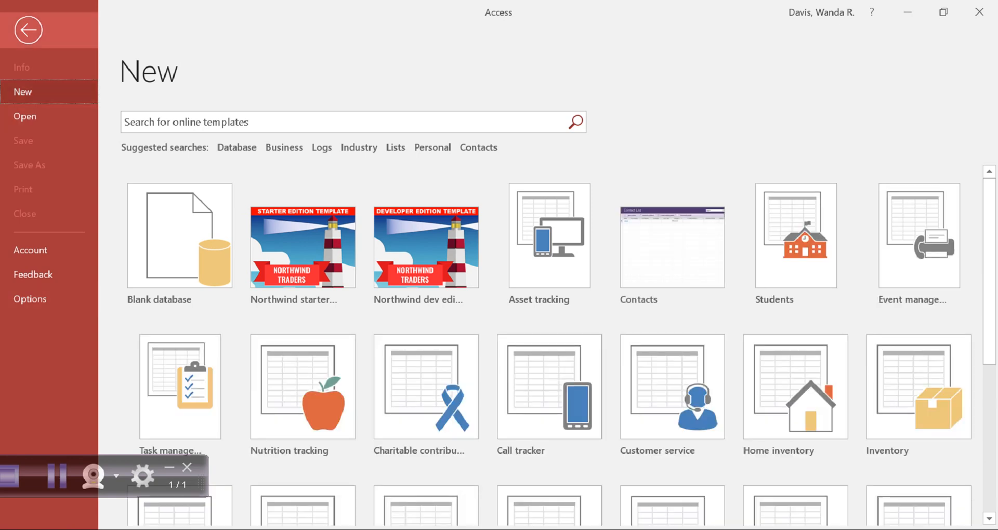
{"action": "left_click", "coordinate": [28, 29]}
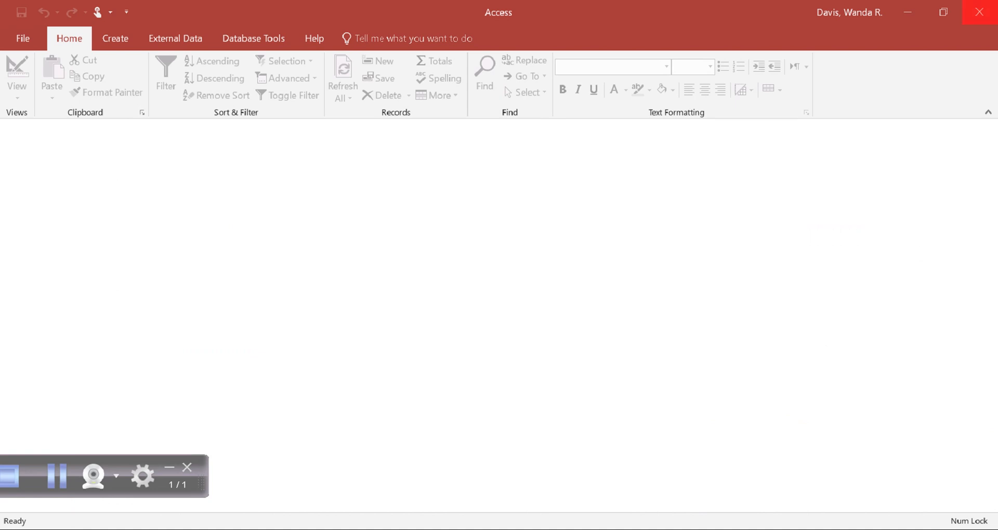
{"action": "left_click", "coordinate": [979, 11]}
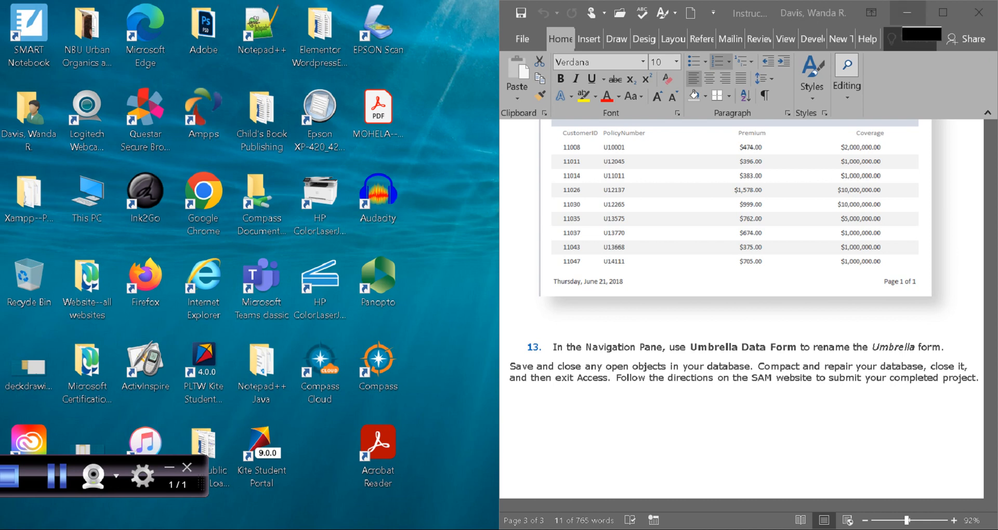
Step: Return to the beginning of the SAM Project 1a instructions in Word and minimize the document window
{"action": "left_click", "coordinate": [908, 13]}
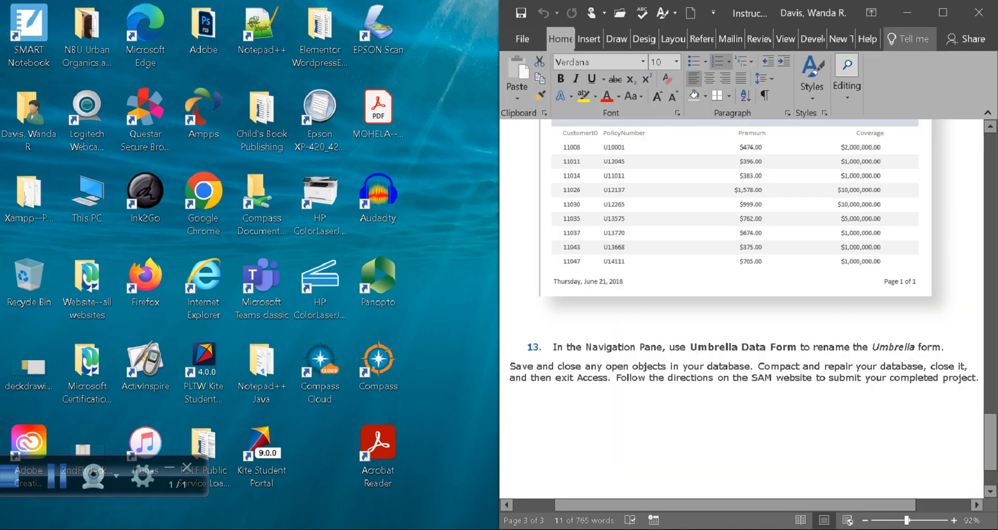
{"action": "left_click_drag", "start_coordinate": [990, 442], "coordinate": [990, 162]}
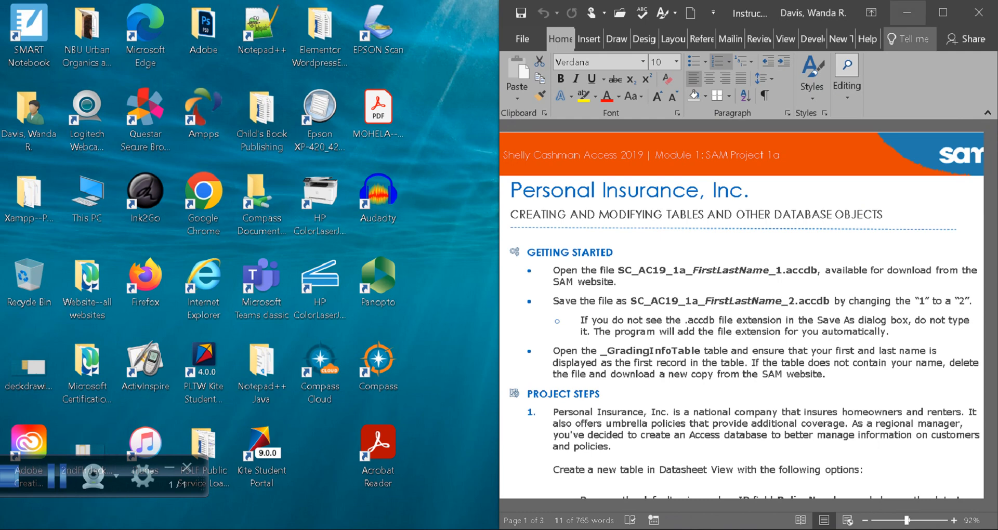
{"action": "left_click", "coordinate": [908, 12]}
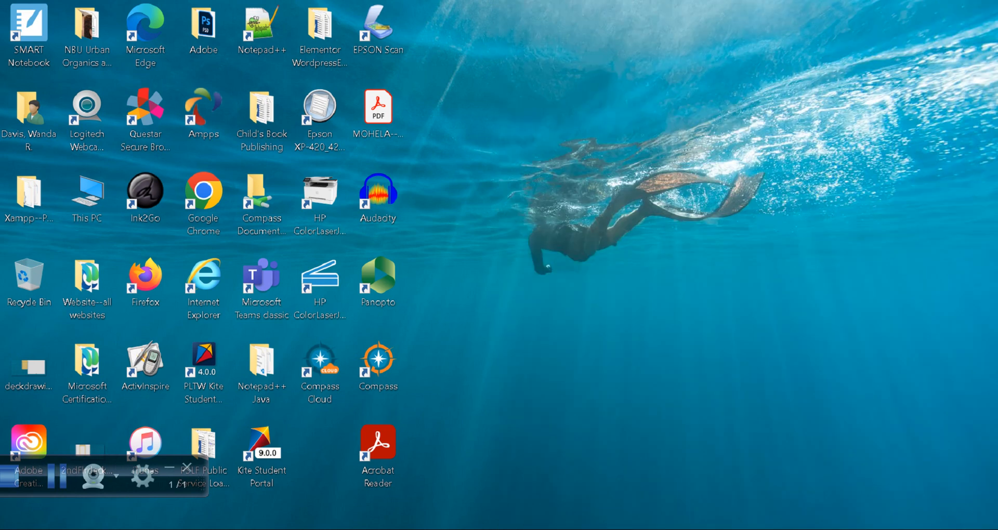